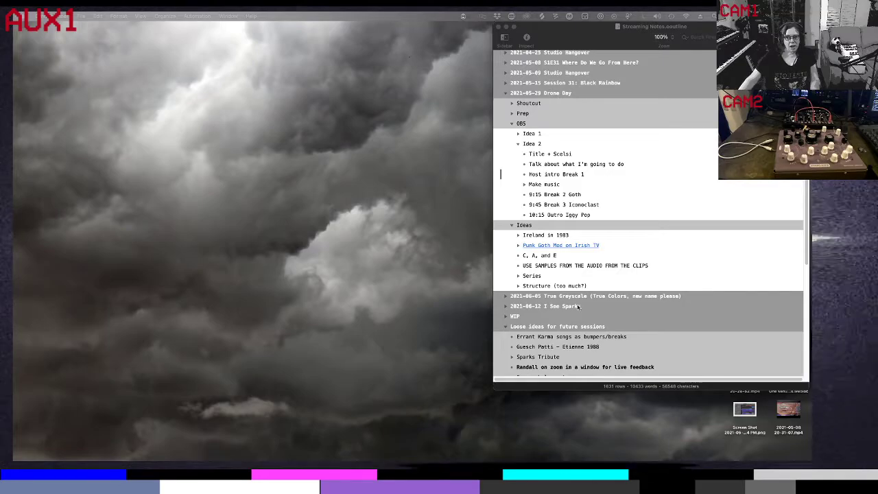
Switch to Logic Pro and close the "If Only Tonight We Could Sleep" project without saving its changes
key(super+Tab)
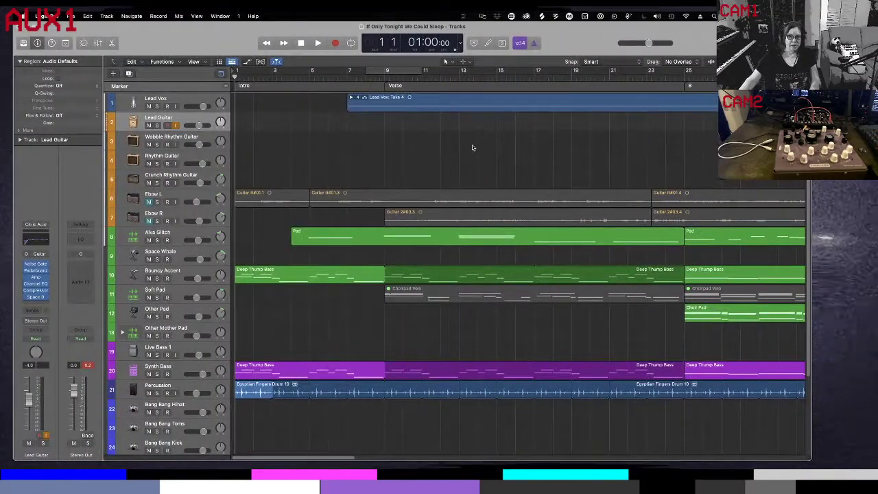
key(super+q)
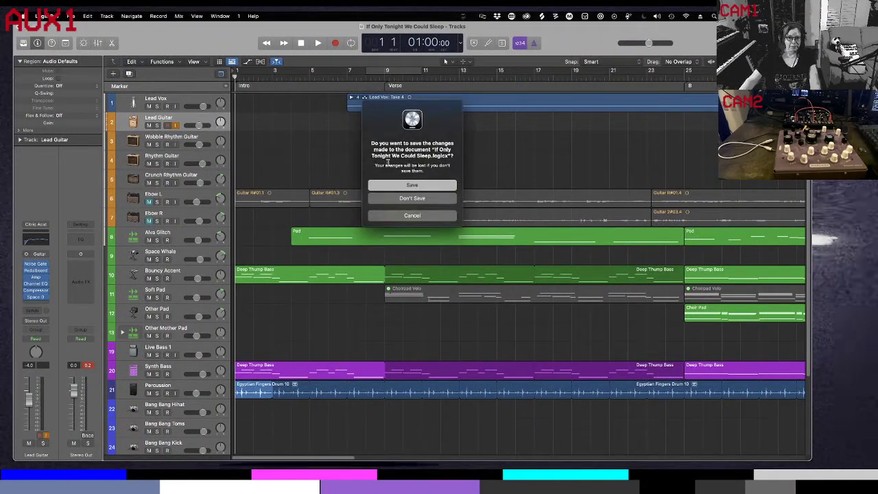
click(410, 198)
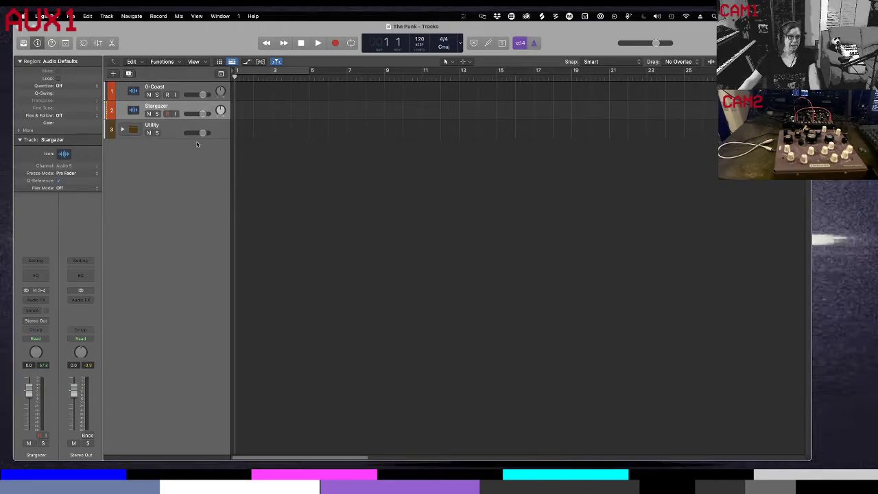
Select the 0-Coast, Stargazer and Utility tracks in turn to inspect their track and channel settings
click(183, 92)
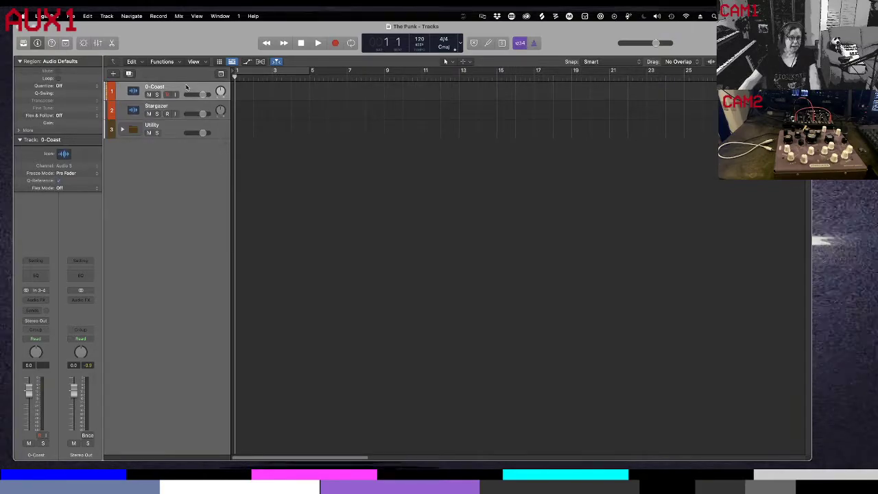
click(182, 109)
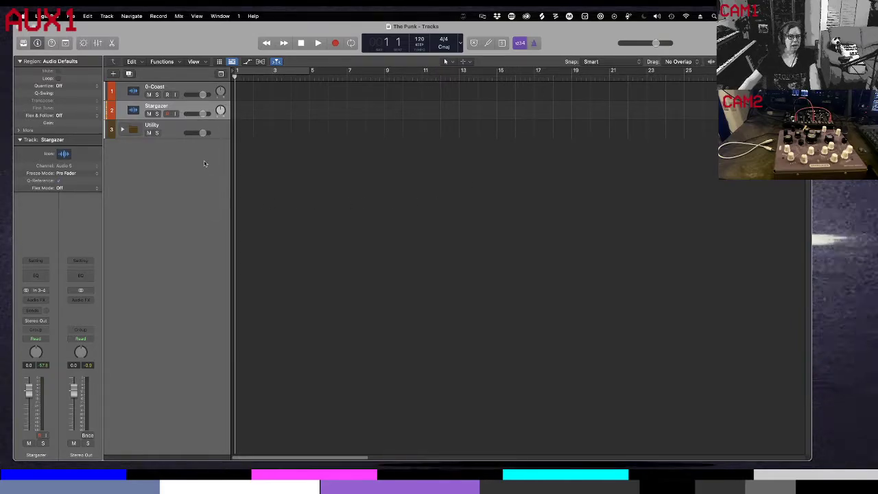
click(176, 132)
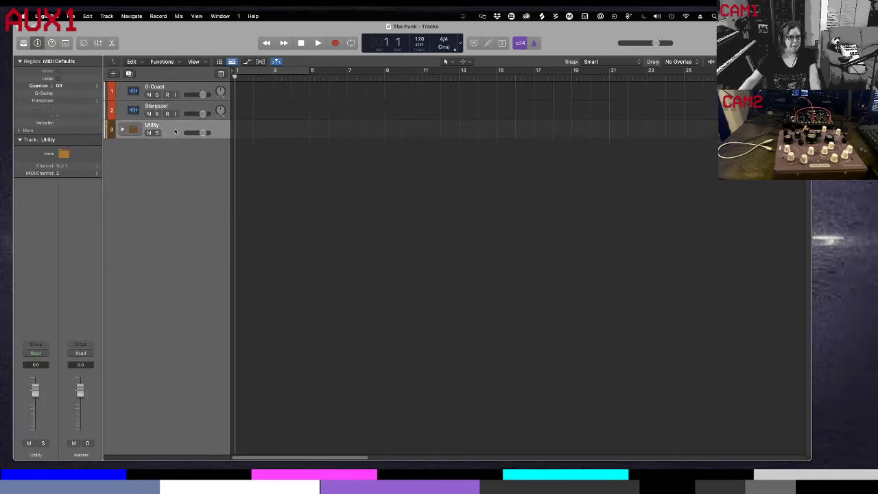
Add a software instrument track using the Drum Synth plug-in below the Utility track
click(113, 76)
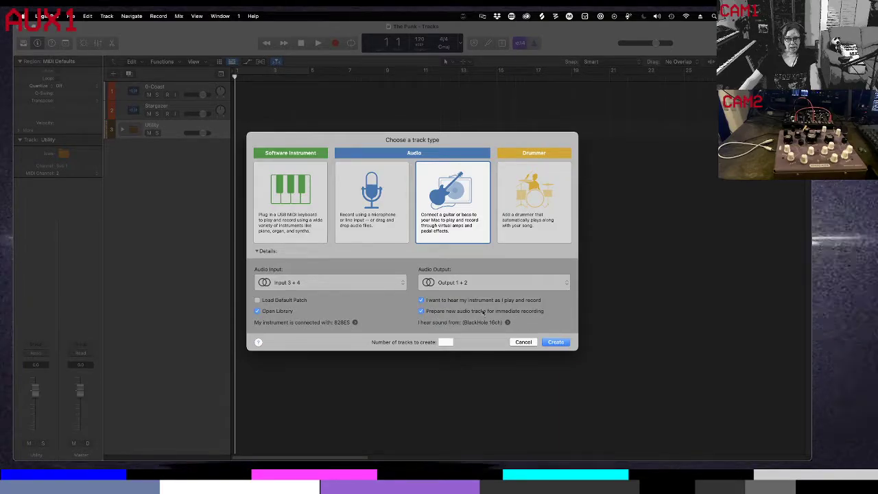
key(Left)
key(Left)
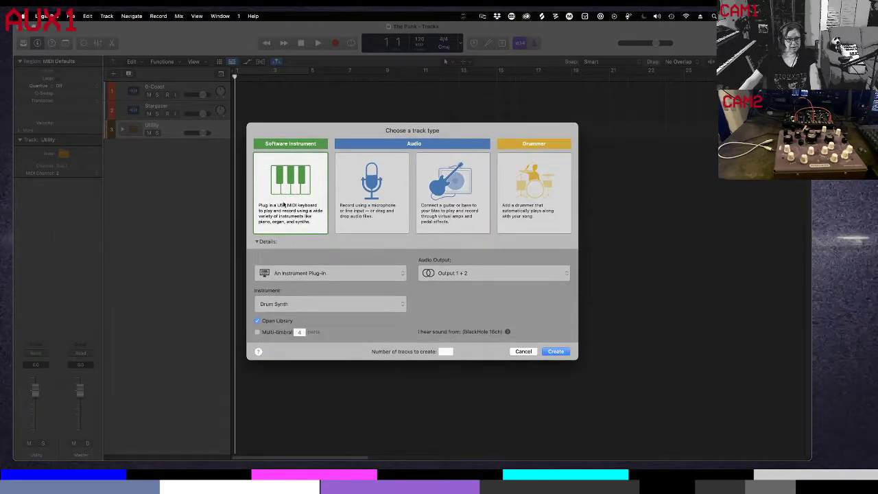
click(557, 352)
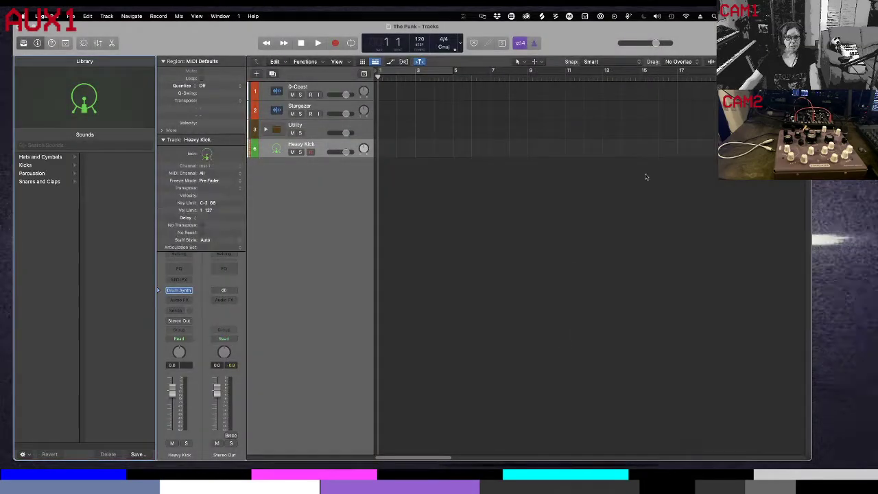
Show the Loop Browser beside the tracks area and hide the Library
click(578, 127)
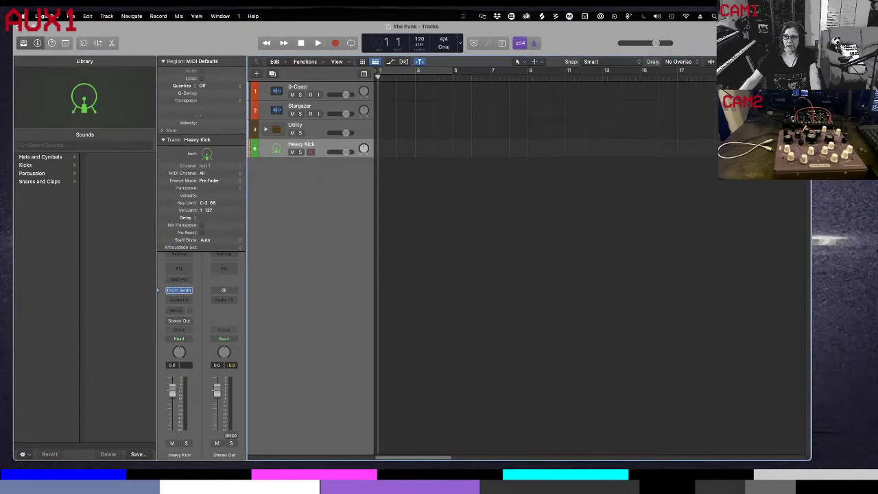
key(o)
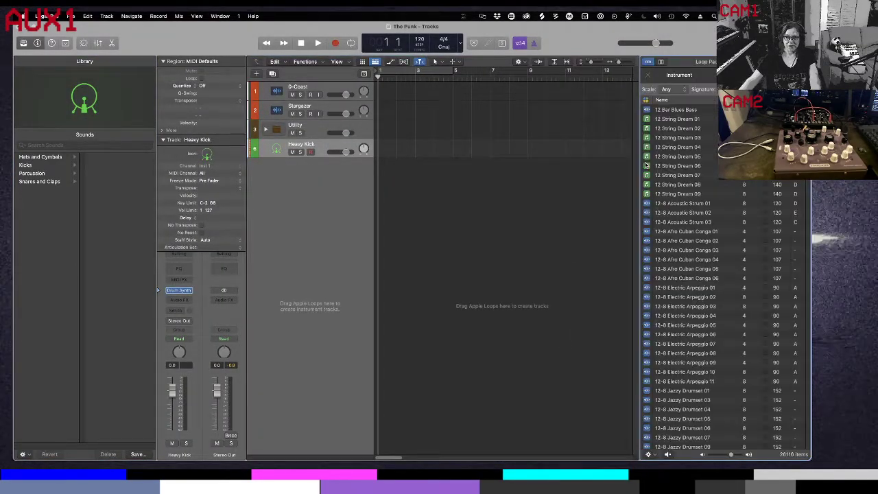
key(y)
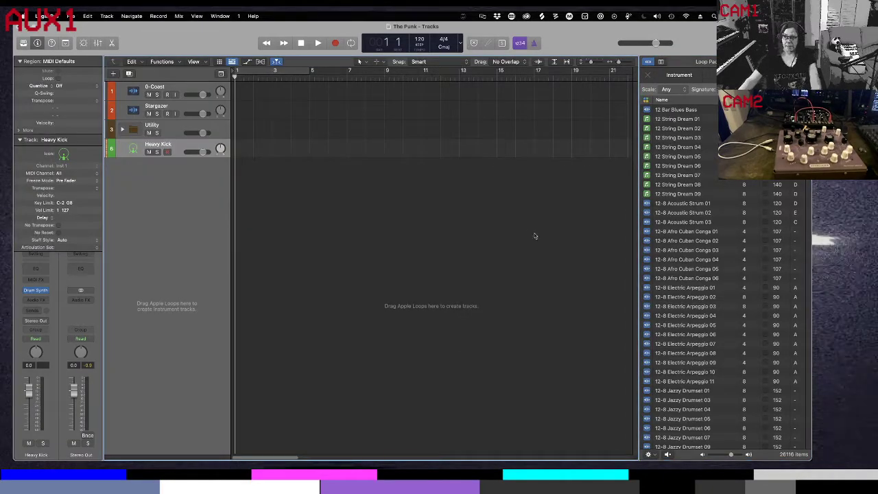
Filter the Apple Loops list by the Percussion instrument category
scroll(676, 274, down, 15)
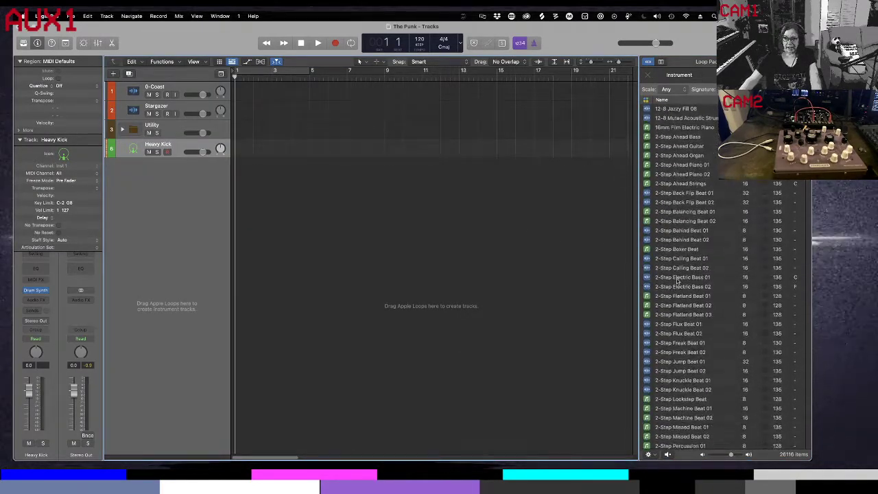
scroll(678, 282, down, 20)
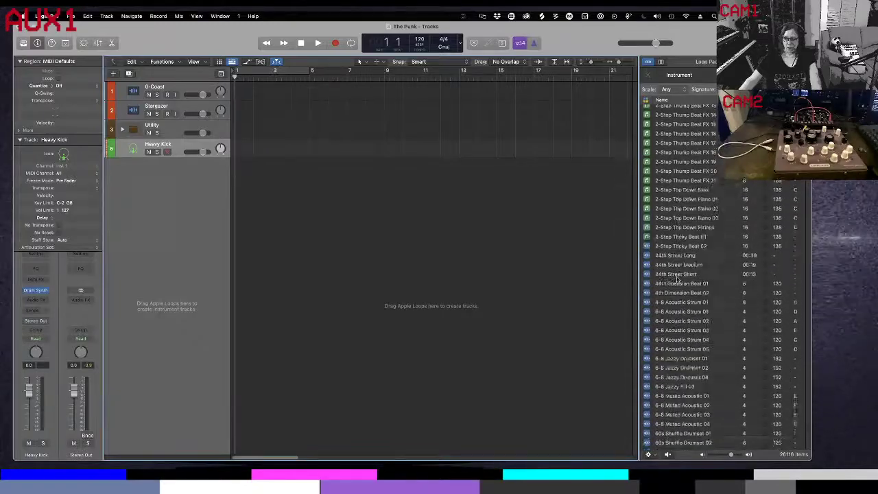
scroll(677, 300, down, 15)
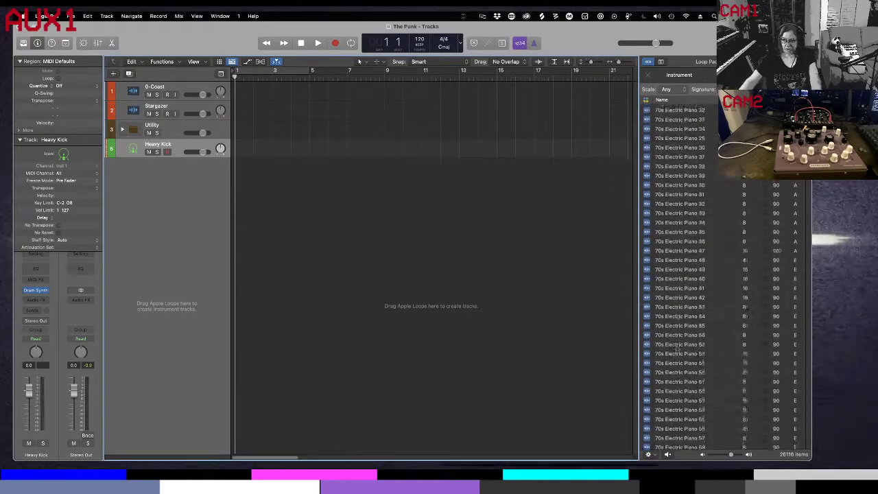
click(687, 77)
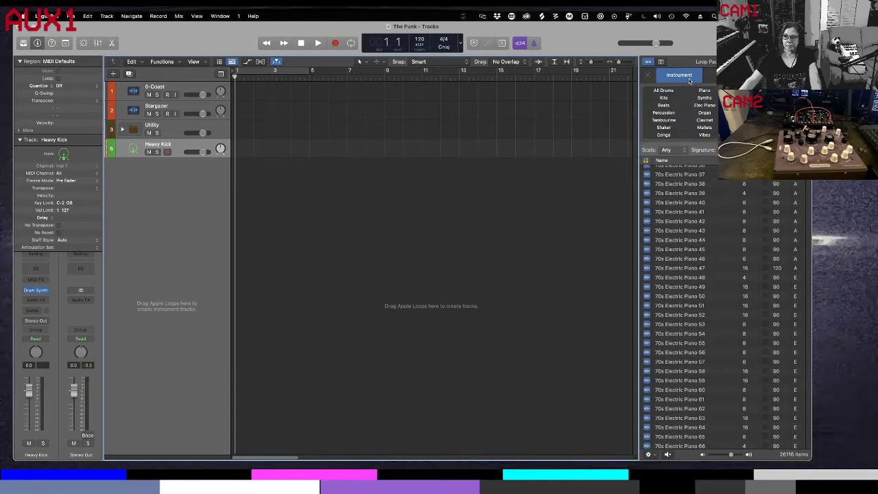
click(664, 113)
Browse the percussion loops and audition Hooves 03, Hooves 02 and Hooves 01
scroll(695, 288, down, 20)
scroll(695, 288, down, 15)
scroll(683, 371, down, 5)
scroll(685, 397, down, 5)
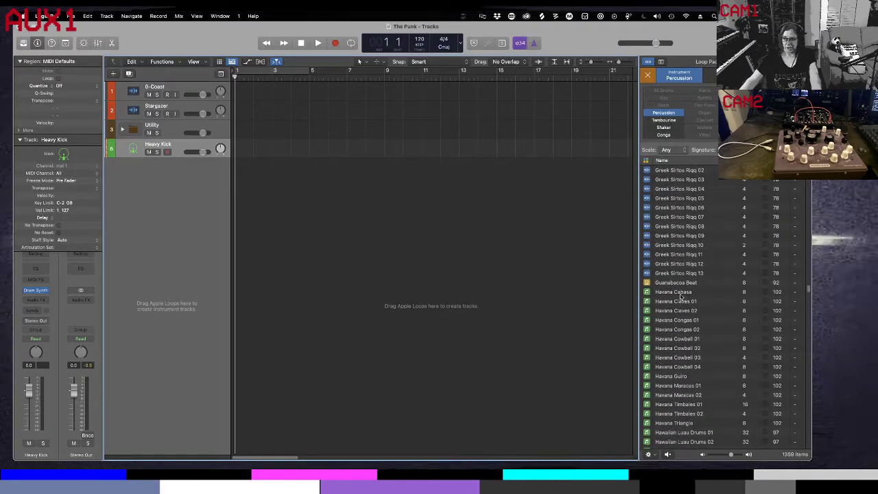
scroll(677, 339, down, 8)
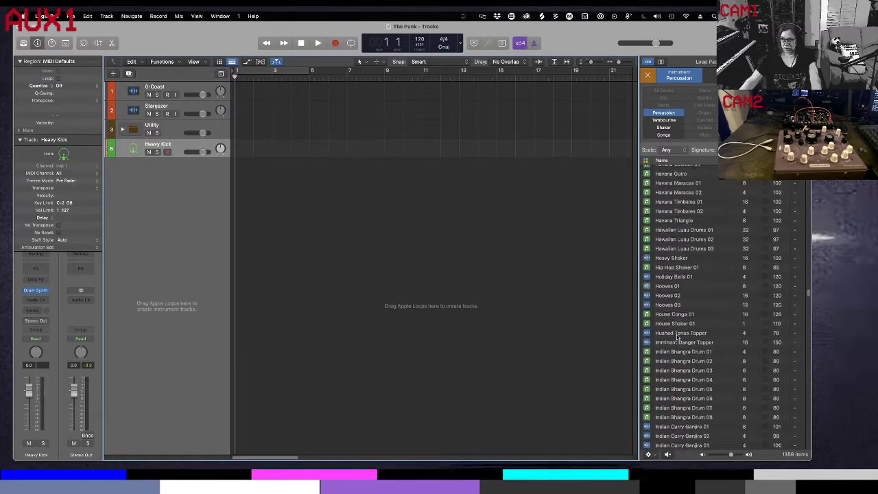
click(676, 279)
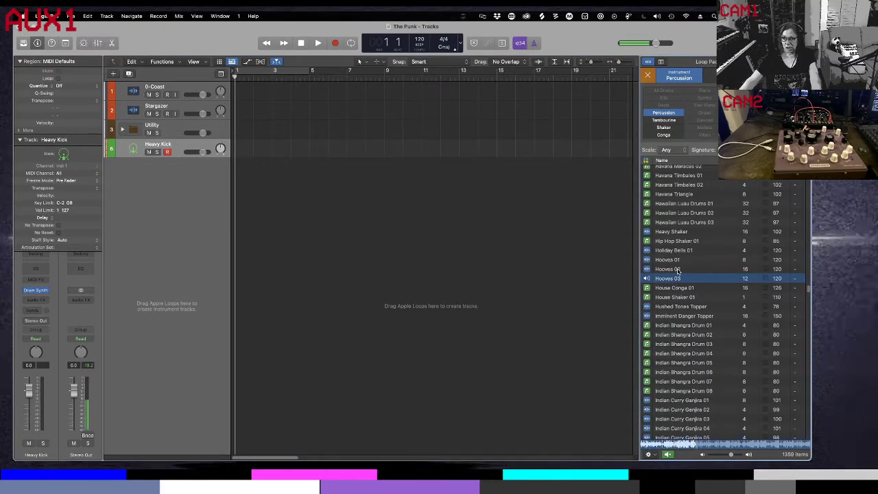
click(677, 269)
click(679, 260)
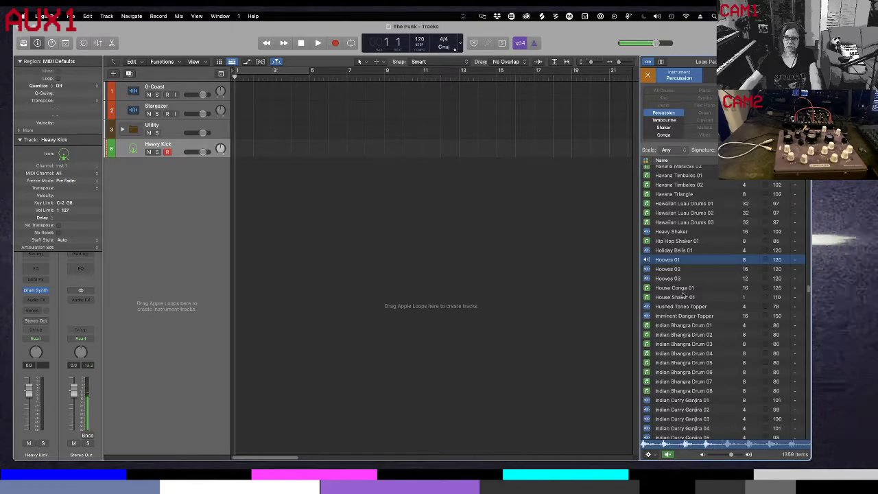
Sort the percussion loops by tempo and find the ones at 120 BPM
scroll(685, 310, down, 8)
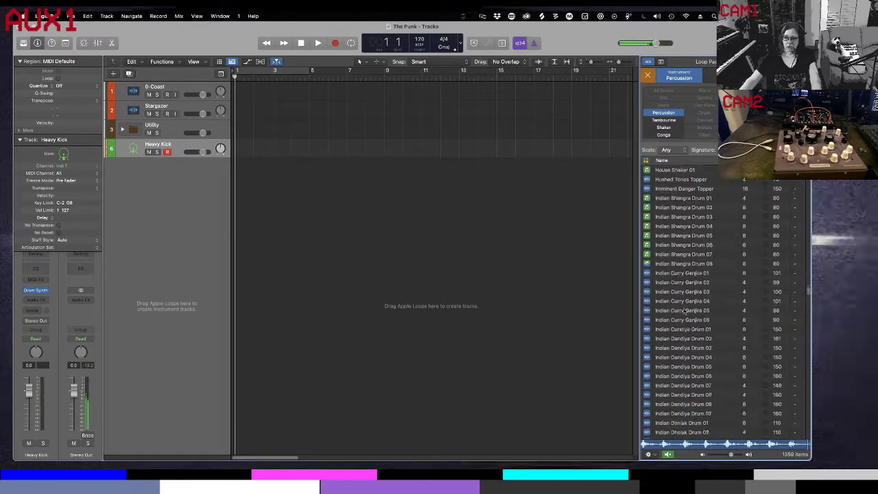
scroll(685, 308, down, 3)
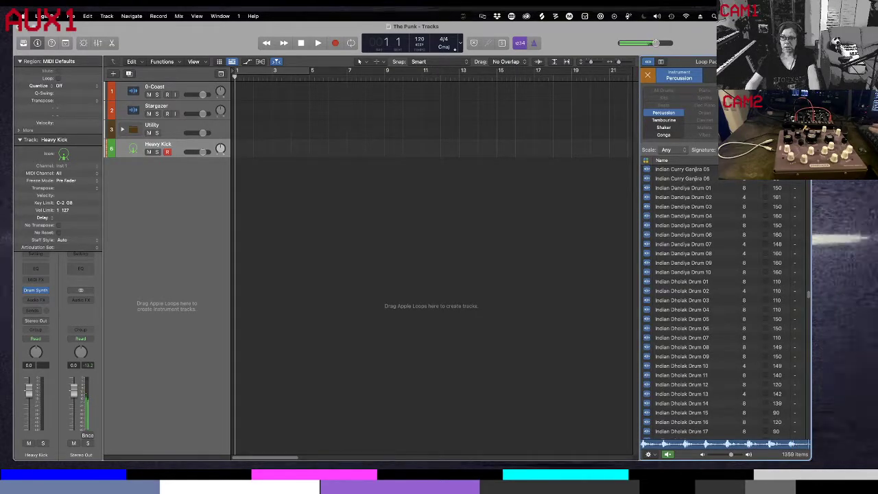
scroll(763, 182, down, 15)
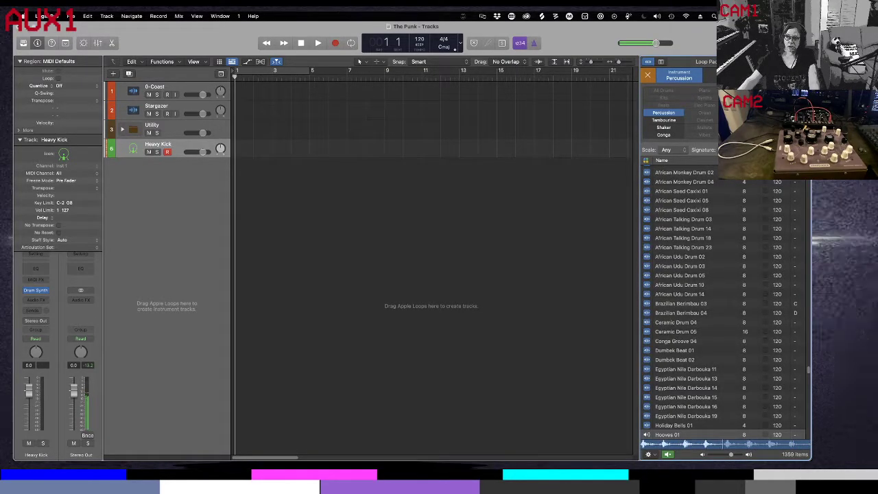
scroll(763, 182, down, 15)
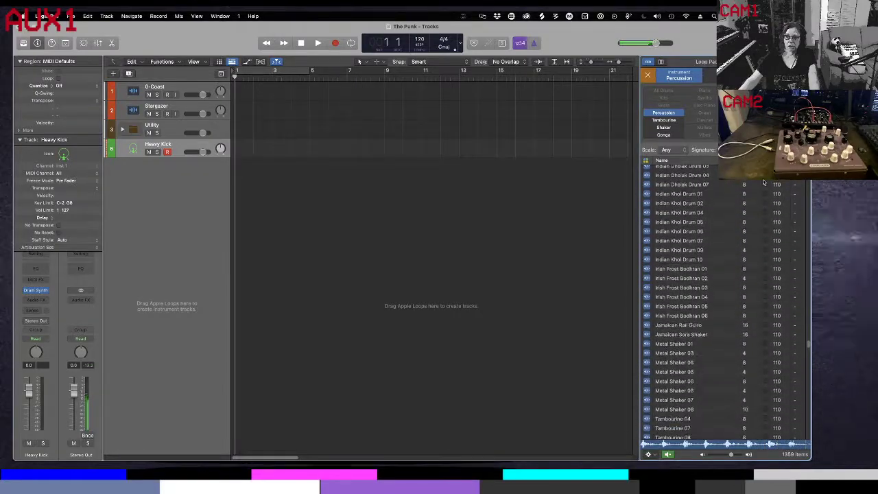
scroll(764, 182, down, 15)
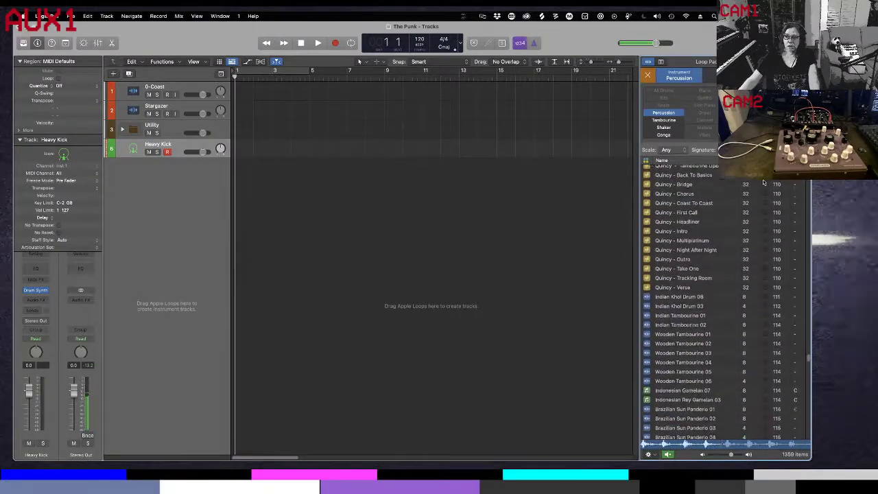
scroll(764, 182, down, 15)
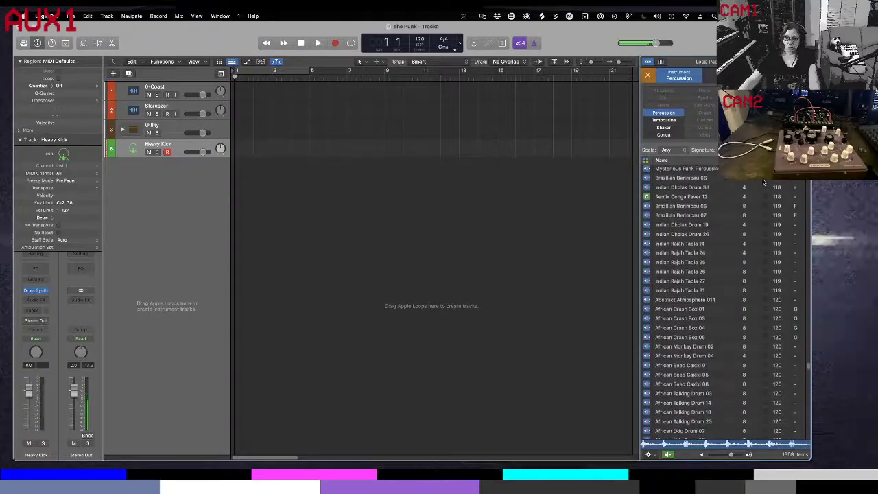
scroll(730, 198, up, 3)
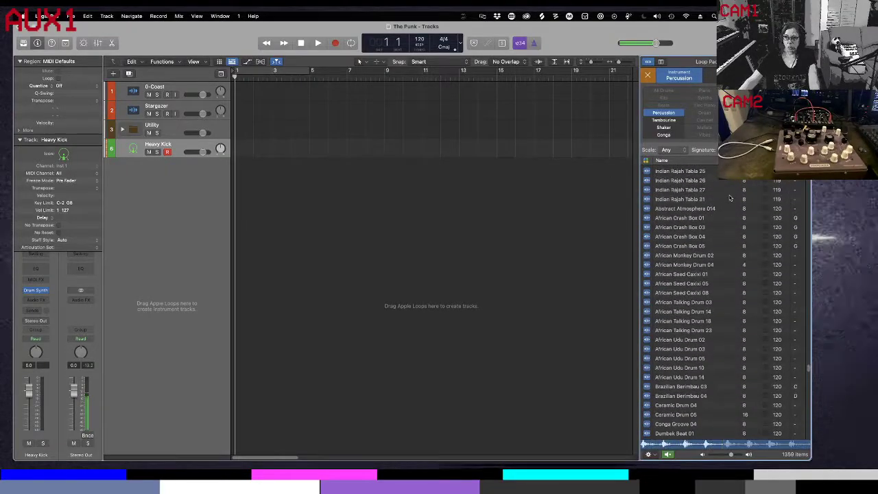
Audition the 120 BPM loops Abstract Atmosphere 014, African Crash Box 01, African Monkey Drum 02, African Seed Caxixi 01 and African Talking Drum 03
click(682, 210)
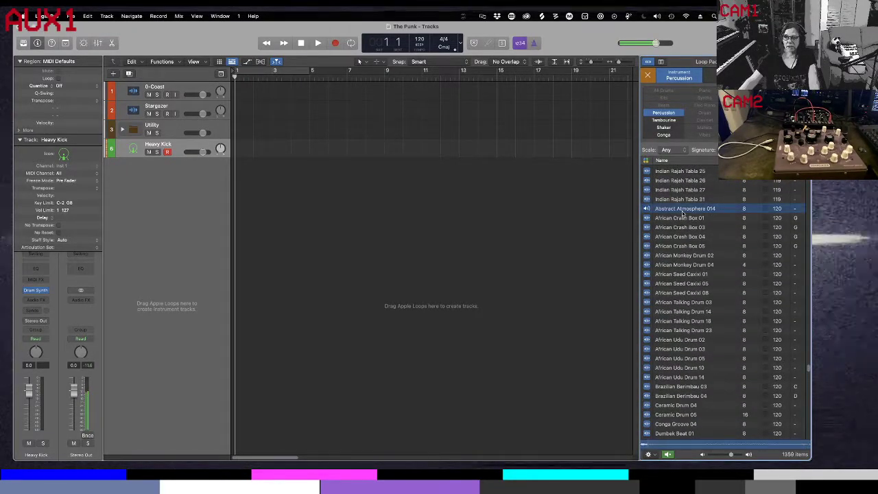
click(683, 219)
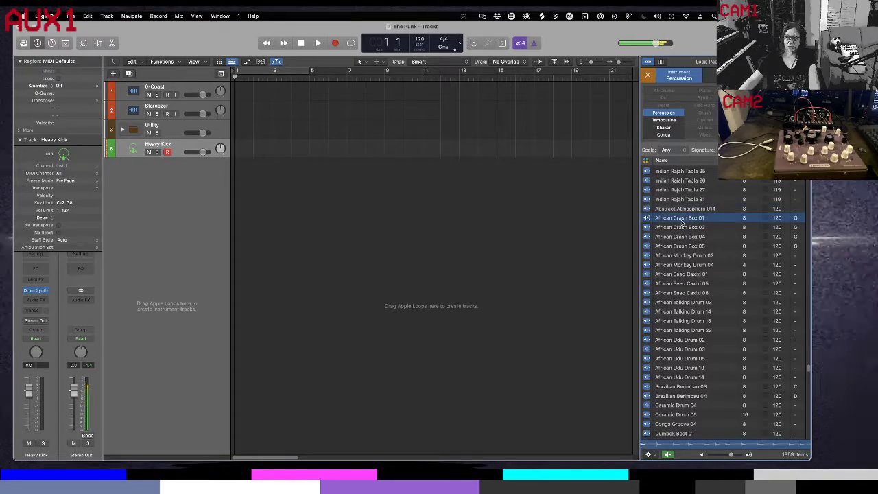
click(679, 256)
click(680, 274)
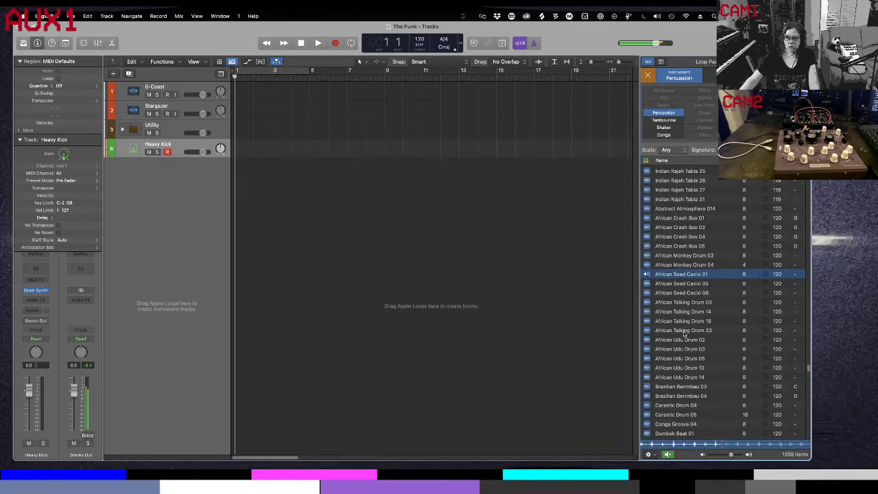
click(683, 303)
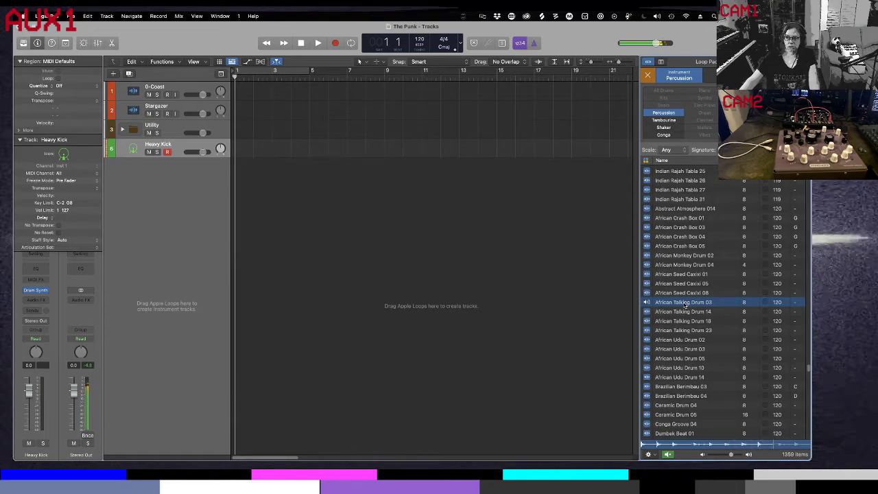
Audition the 120 BPM loops Brazilian Berimbau 03, Ceramic Drum 04 and Dumbek Beat 01
scroll(683, 305, down, 3)
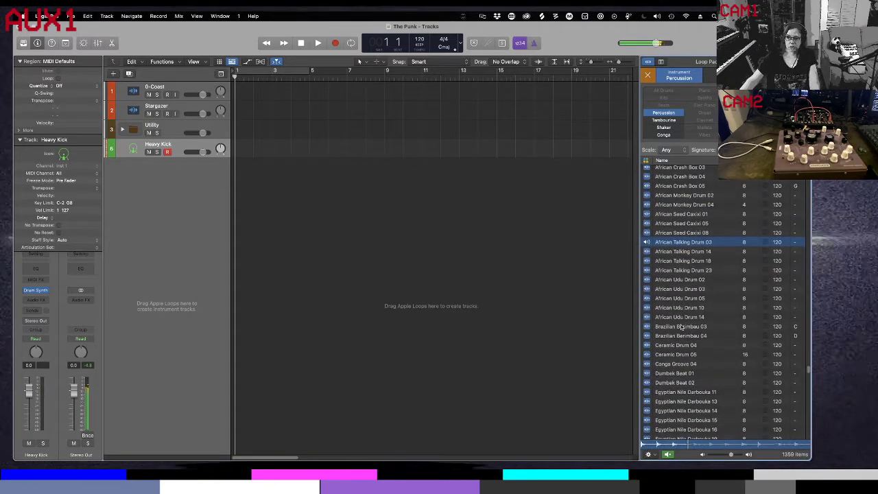
click(681, 327)
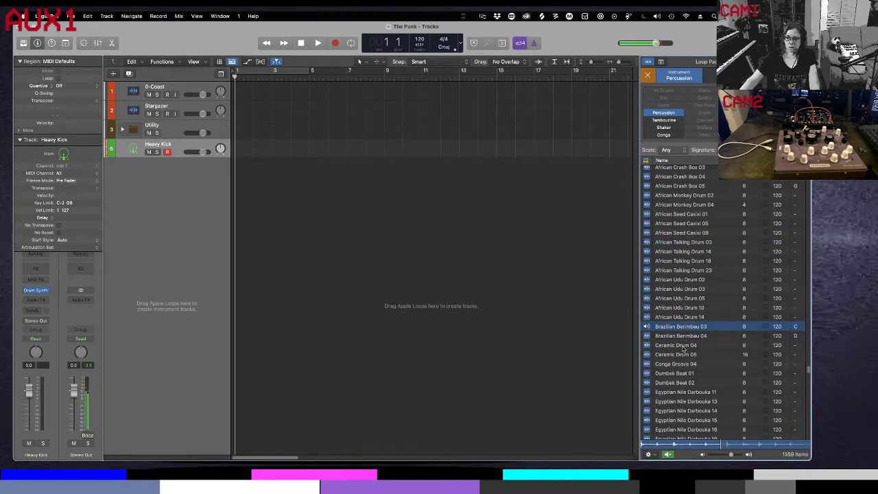
click(683, 346)
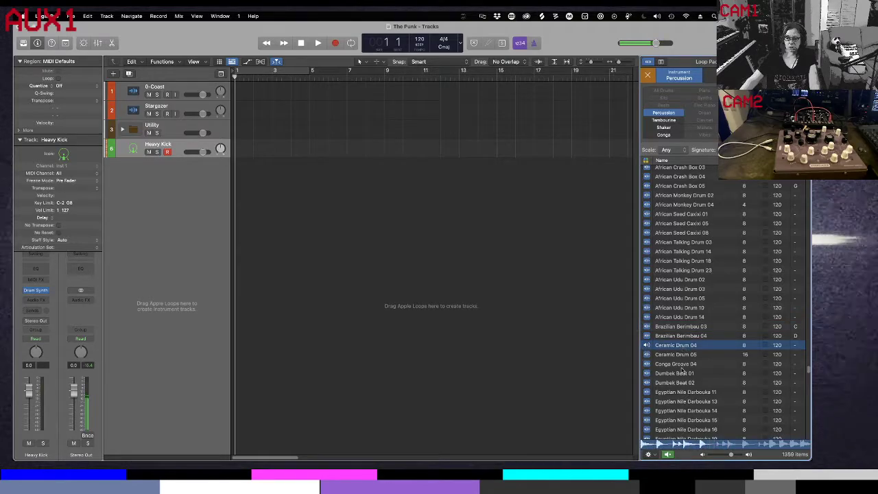
click(680, 373)
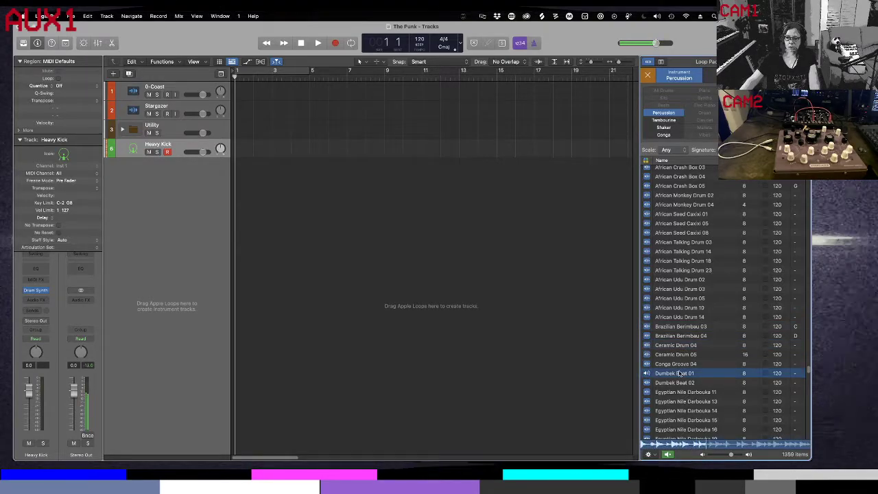
Audition the 120 BPM loops Hooves 01, Indian Dholak Drum 12 and Indian Mridangam Drum 01
scroll(681, 360, down, 5)
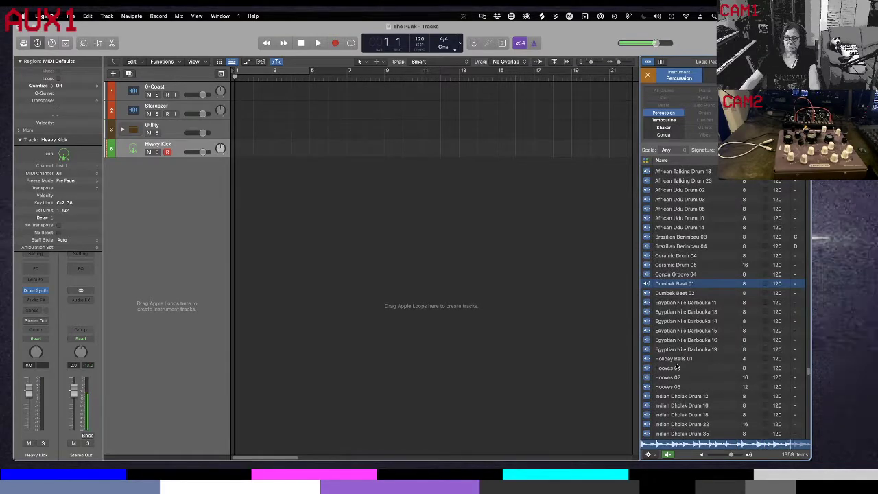
click(676, 368)
scroll(676, 368, down, 5)
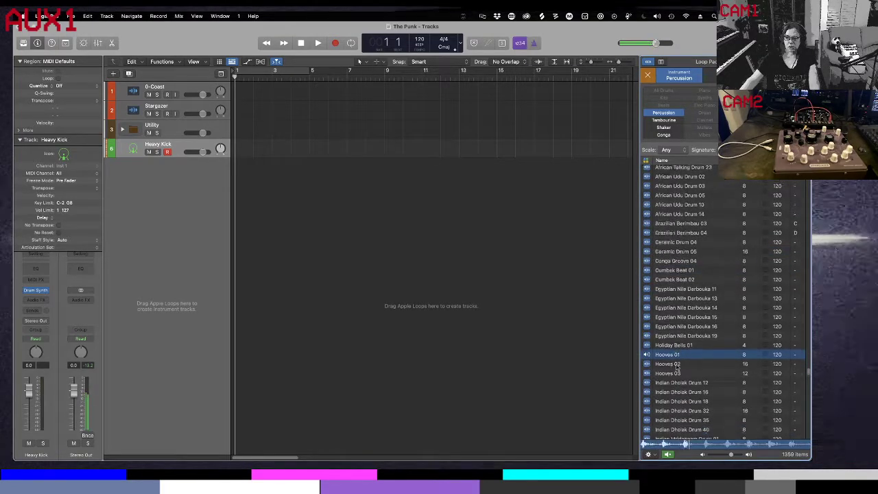
click(682, 308)
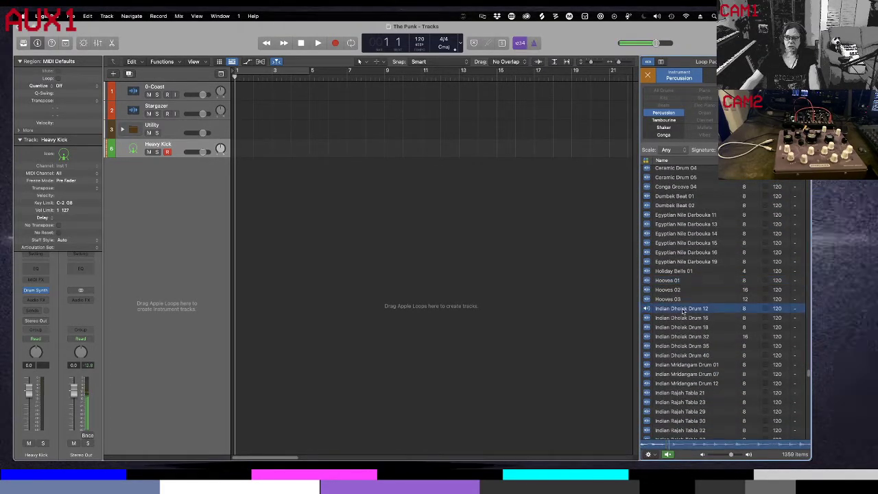
click(672, 364)
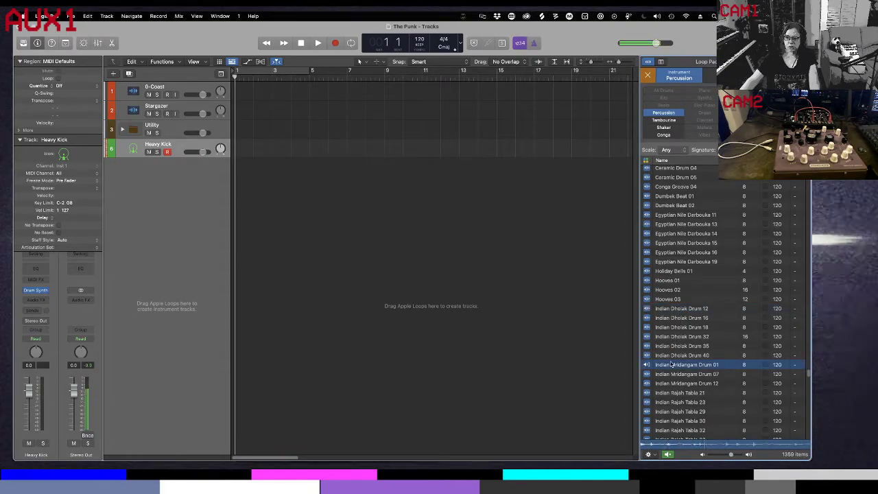
Audition the 120 BPM Indian Tabla loop, Jamaican Ruff Shaker and Japanese Spring Drum 06
scroll(672, 365, down, 6)
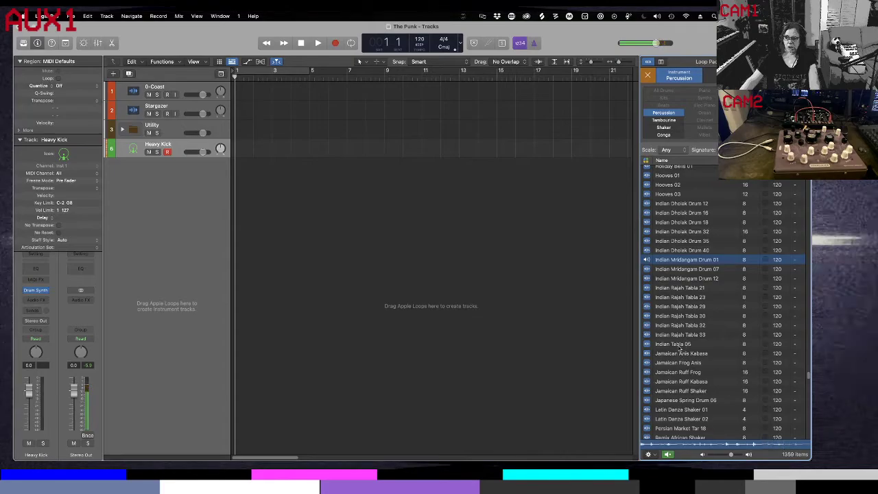
click(679, 345)
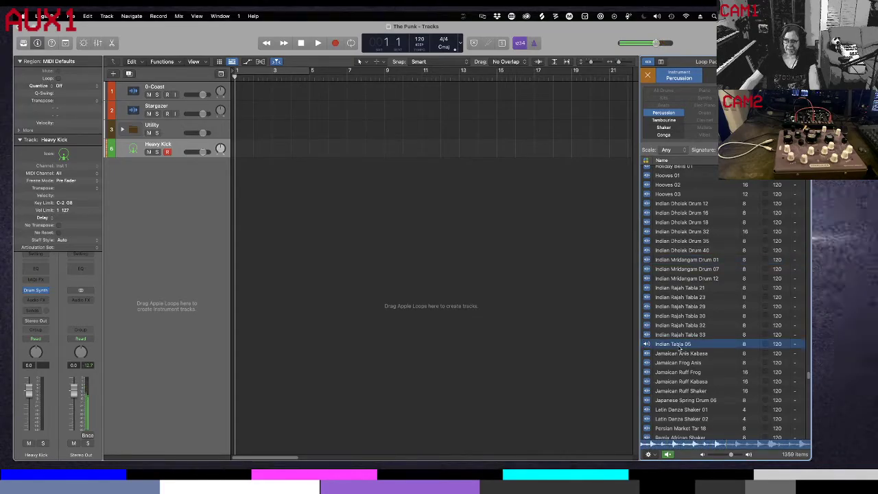
click(666, 391)
scroll(666, 391, down, 7)
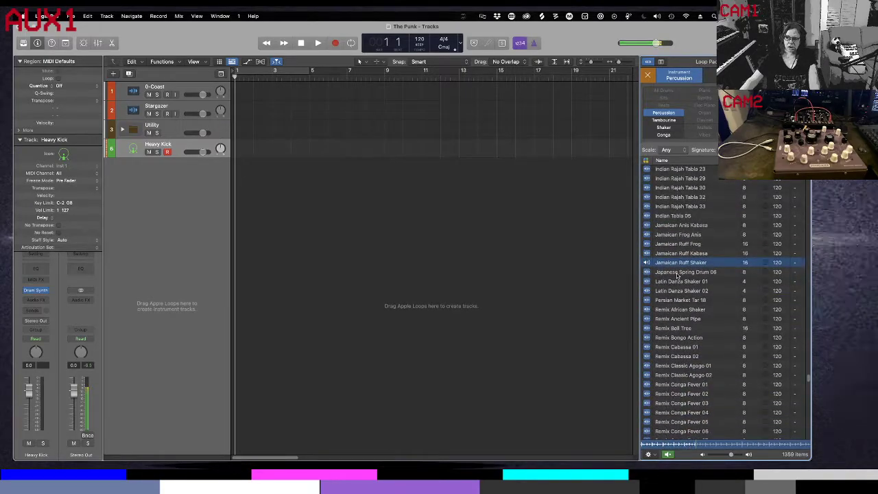
click(667, 273)
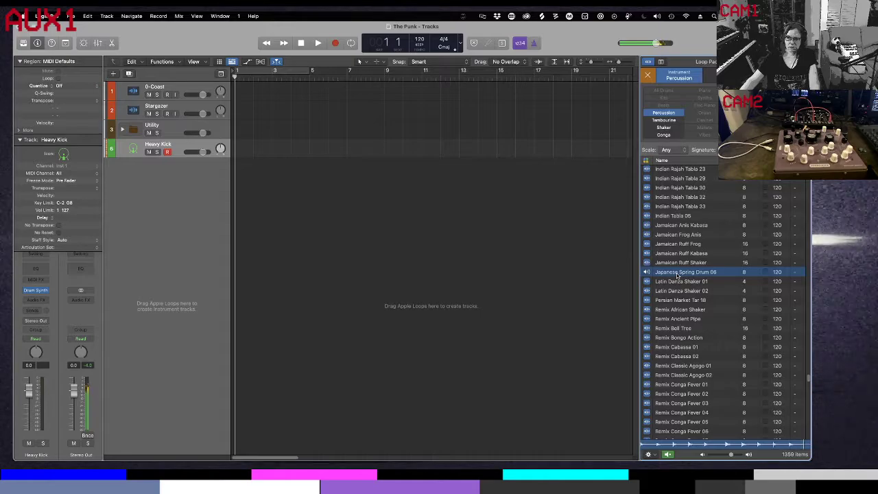
Place the Japanese Spring Drum 06 loop near the start of the Stargazer audio track and close the loop browser
drag(409, 192, 247, 162)
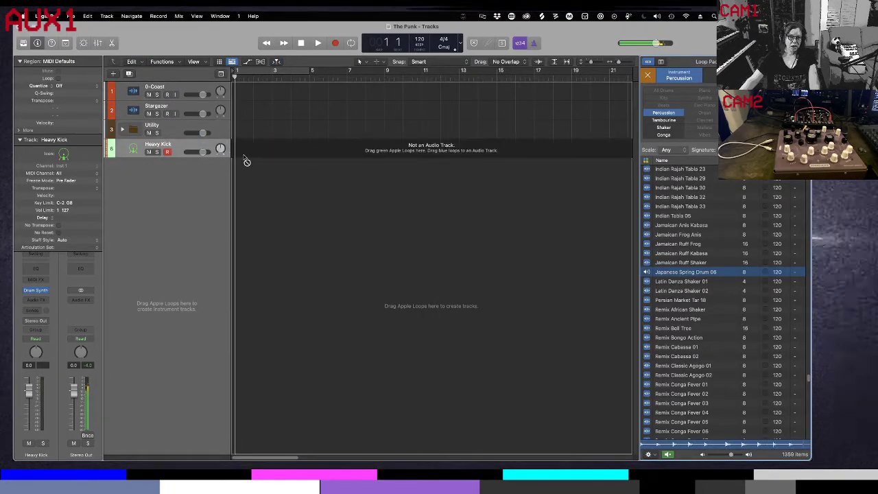
drag(254, 132, 239, 104)
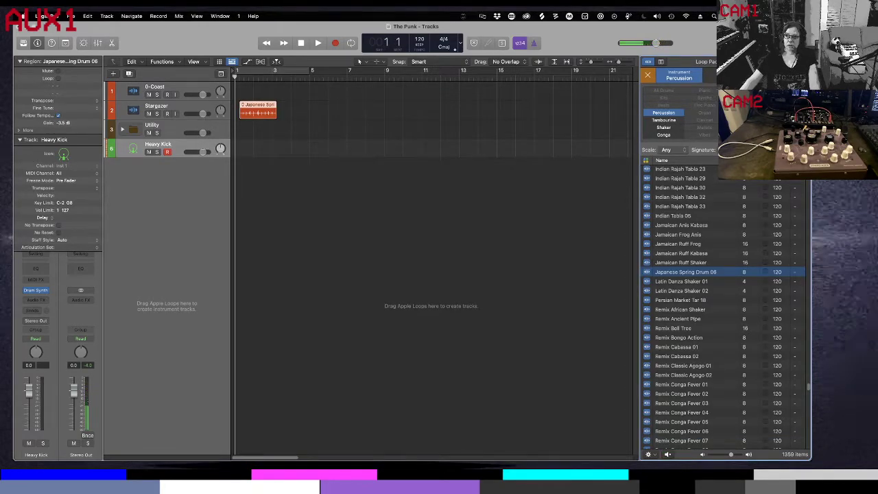
key(o)
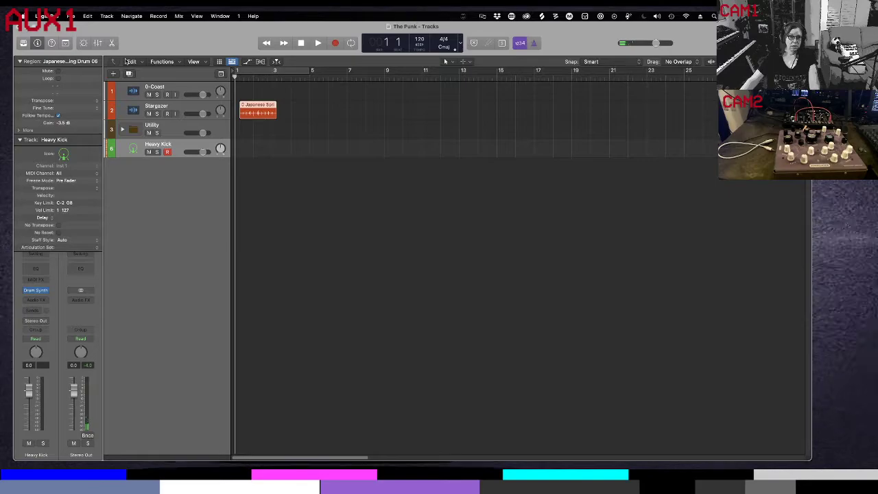
Add a new track with the Stargazer track's settings and move the Japanese Spring Drum region onto it at bar 1
click(182, 106)
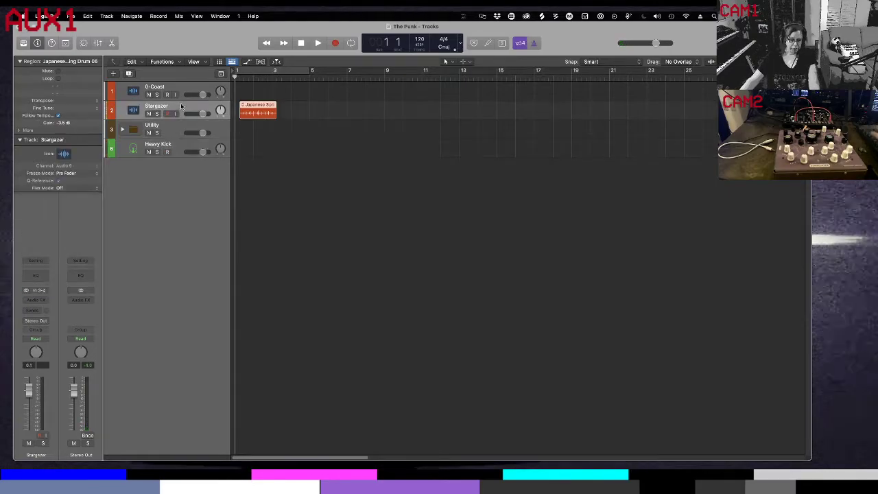
key(super+d)
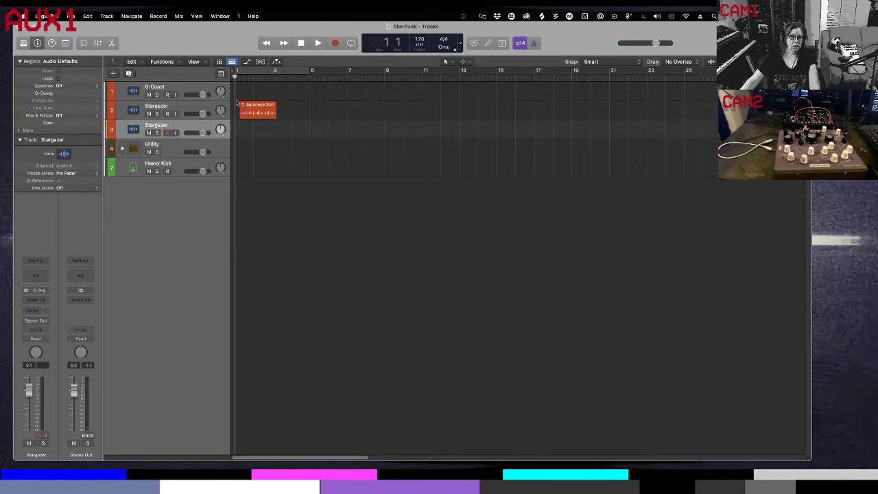
drag(252, 109, 251, 125)
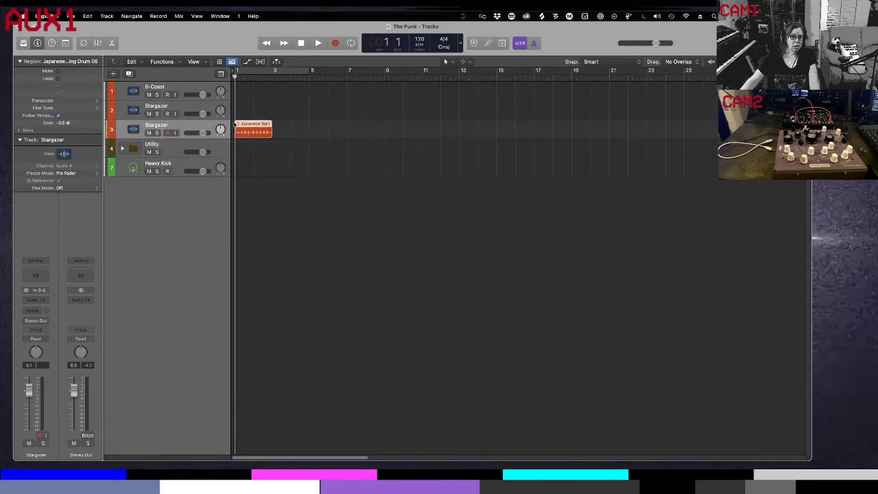
Rename the duplicated Stargazer track as Percussion Loop 1
double_click(157, 130)
text(Percu)
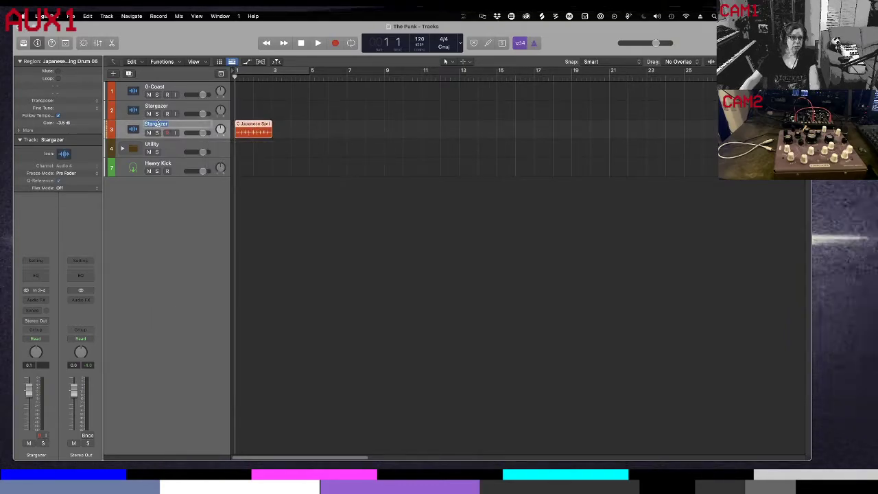
text(ssion Loop 1)
key(Return)
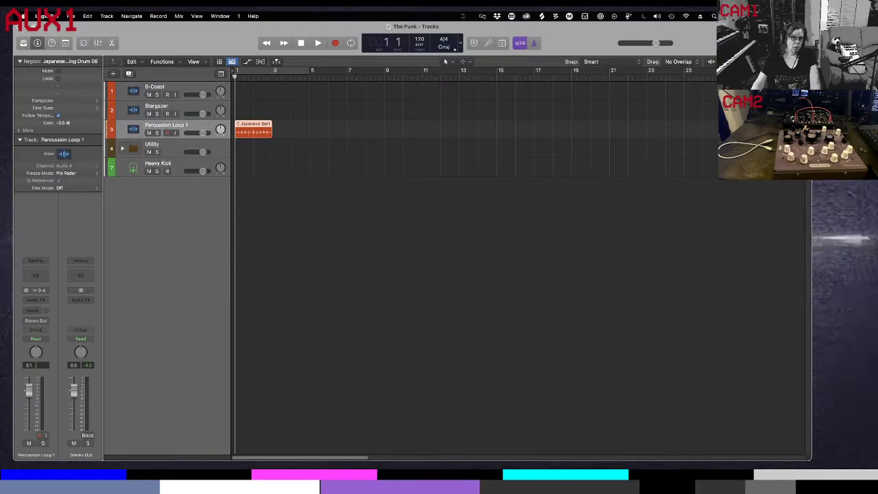
Assign a bright violet track color to Percussion Loop 1 and close the color palette
right_click(116, 131)
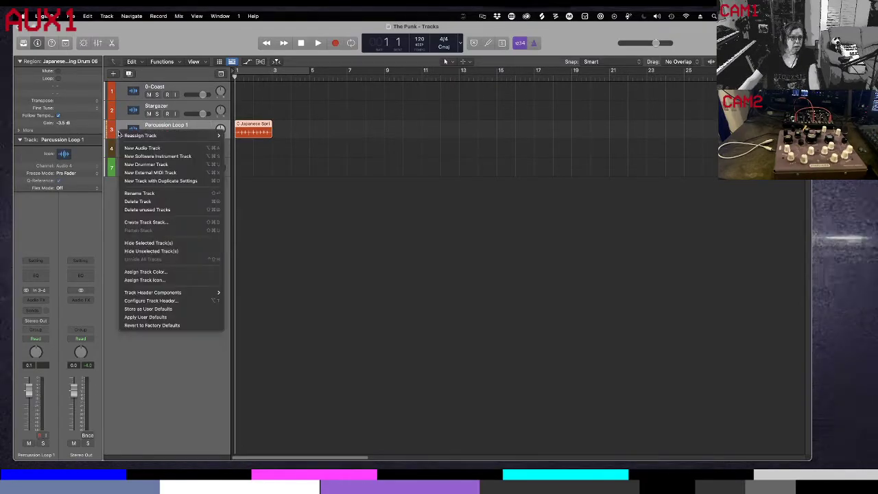
click(138, 273)
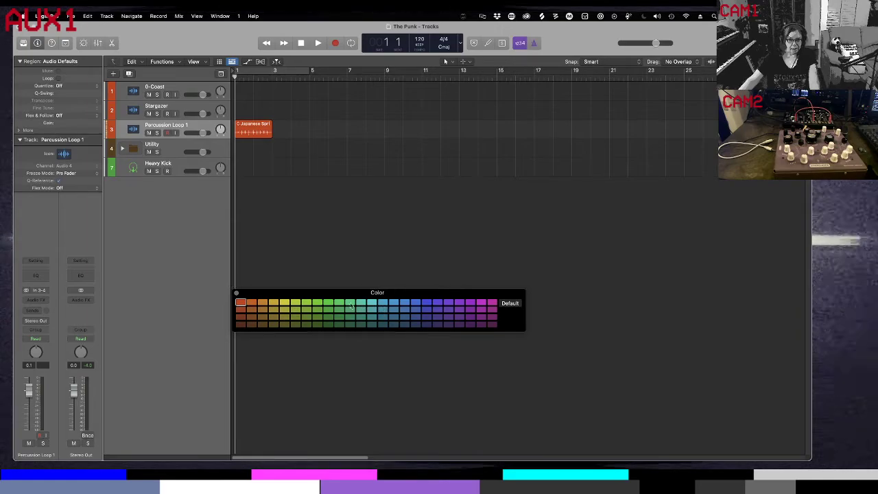
click(435, 305)
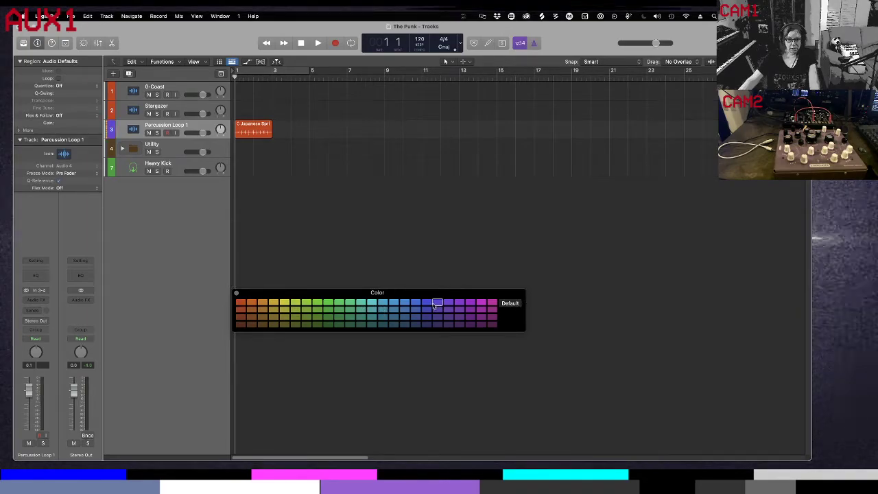
click(236, 293)
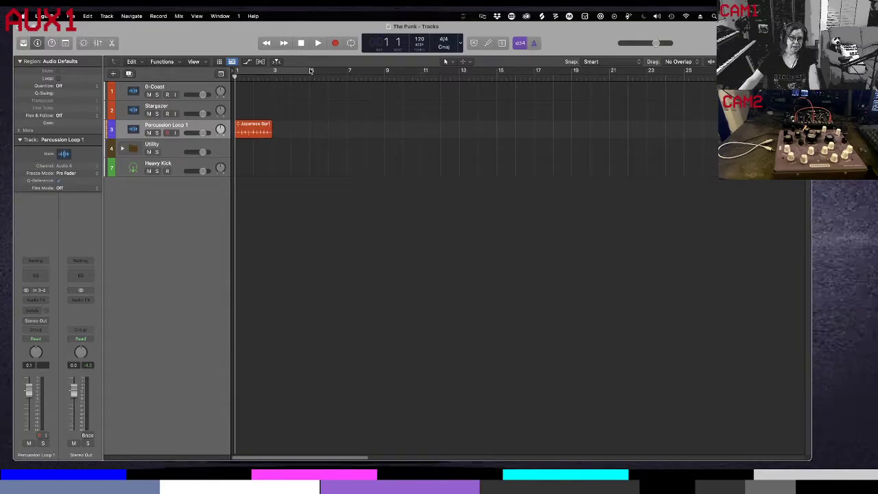
Cycle playback over bars 1 to 3 to hear the percussion loop and show the Library
drag(311, 71, 256, 71)
key(space)
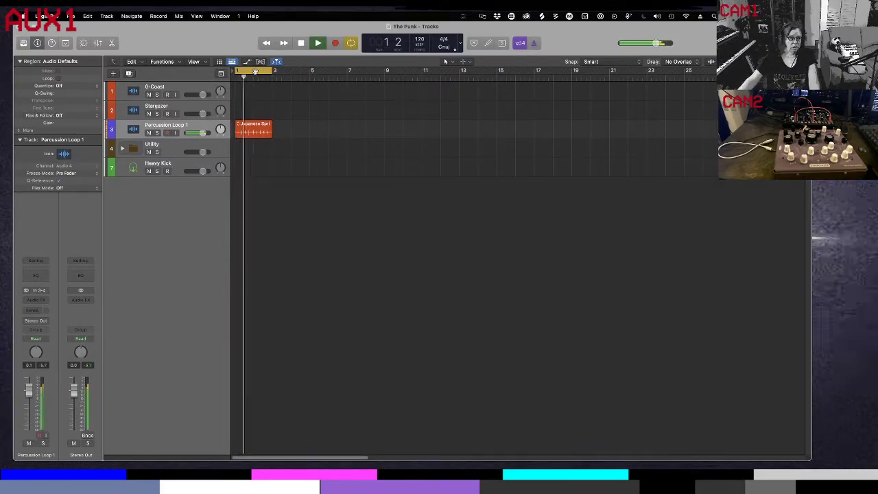
key(y)
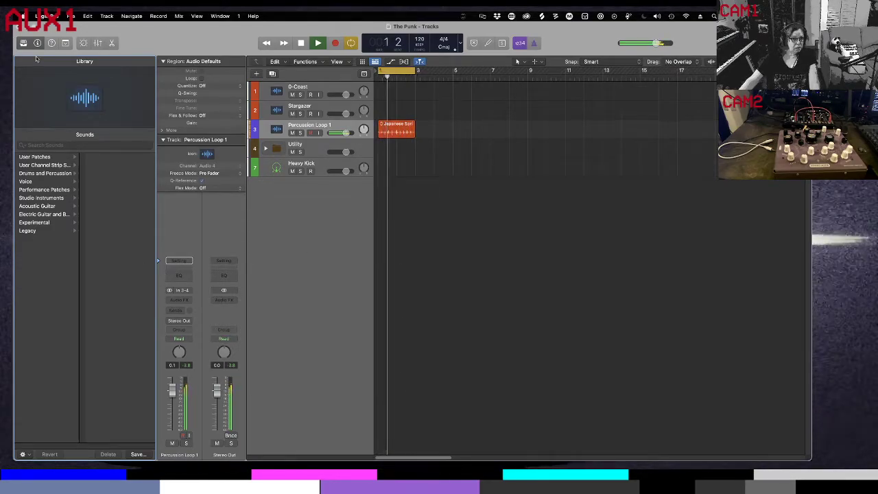
Insert the Space Designer reverb as an audio effect on the Percussion Loop 1 track
click(192, 301)
mouse_move(190, 345)
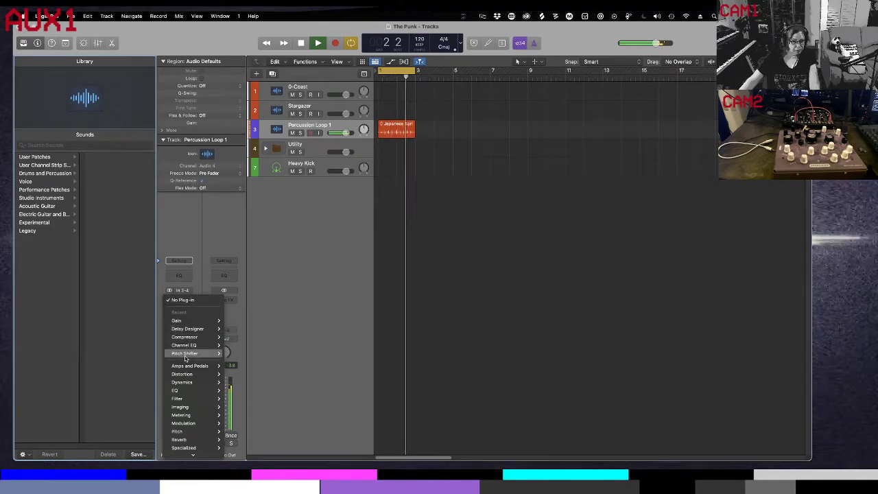
scroll(180, 391, down, 2)
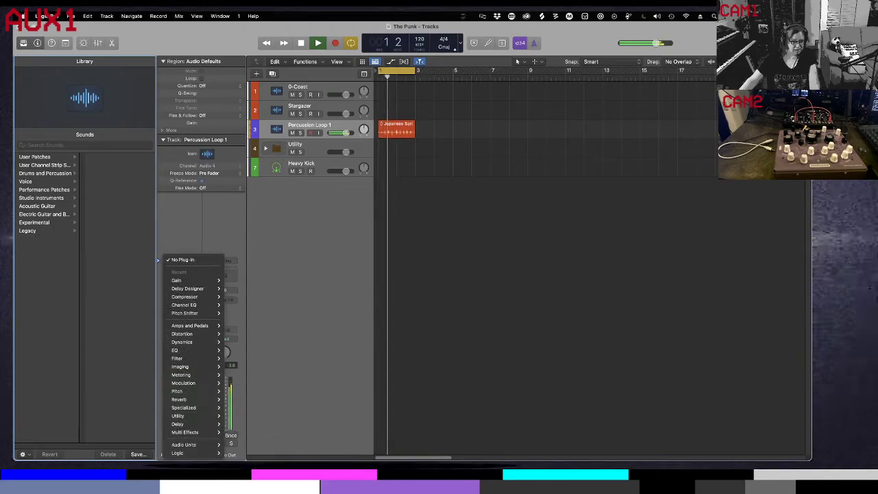
mouse_move(204, 424)
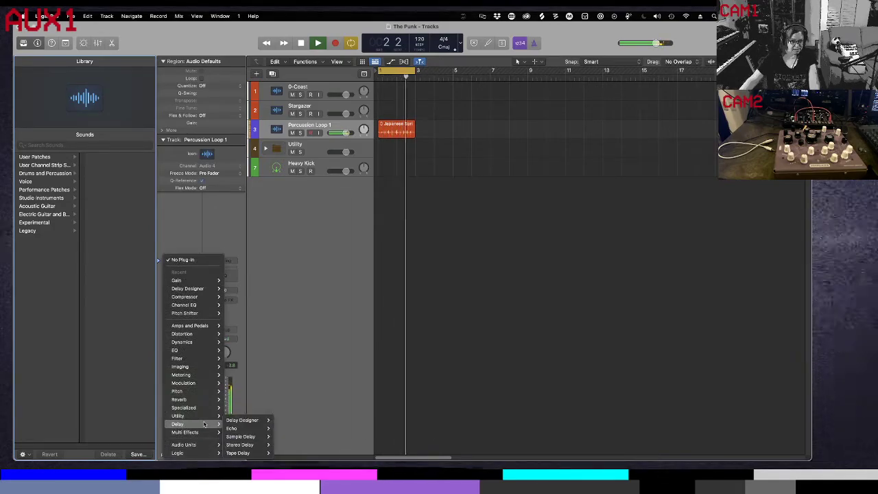
mouse_move(179, 399)
mouse_move(246, 424)
click(284, 424)
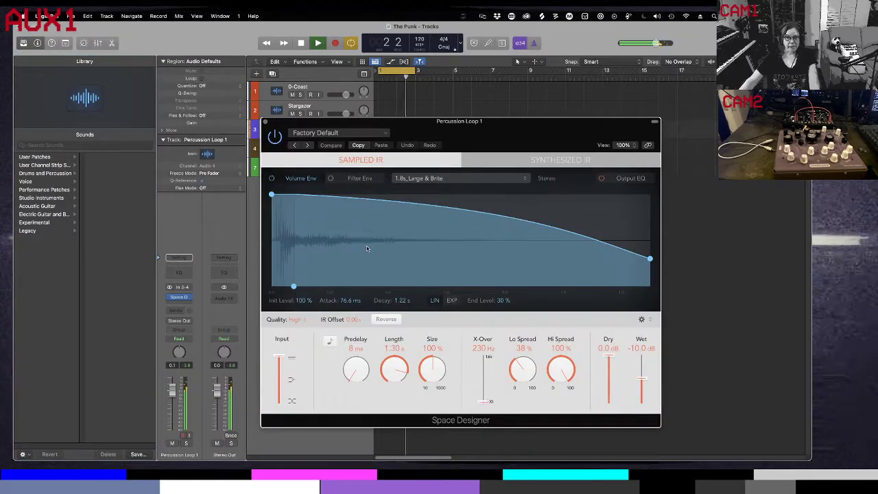
Try the Three Caws preset in Space Designer, load the Fireworks preset instead and close the plug-in window
click(386, 134)
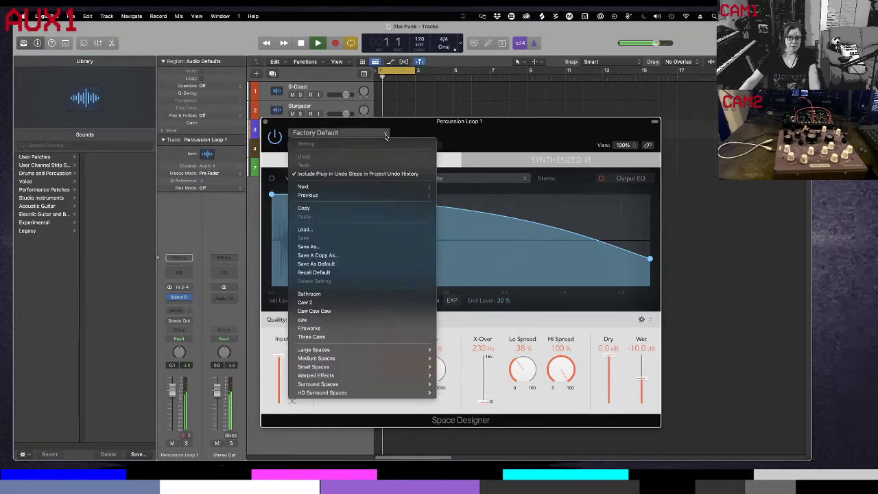
click(359, 337)
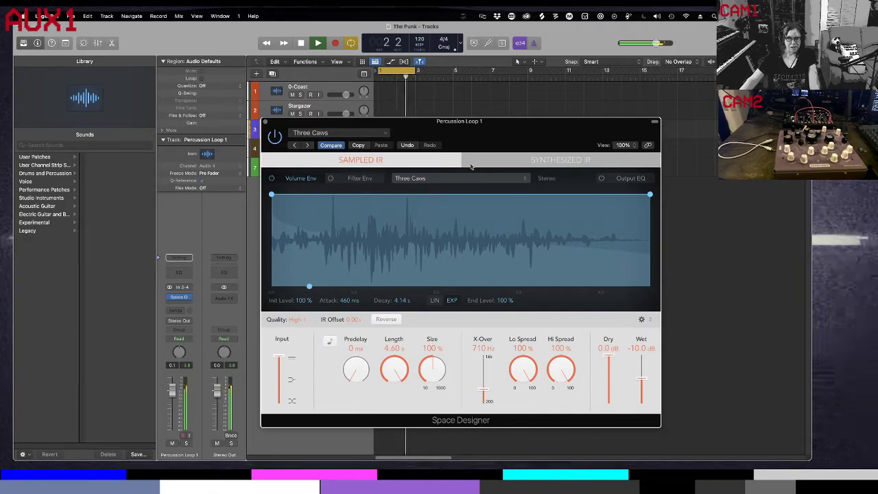
click(382, 134)
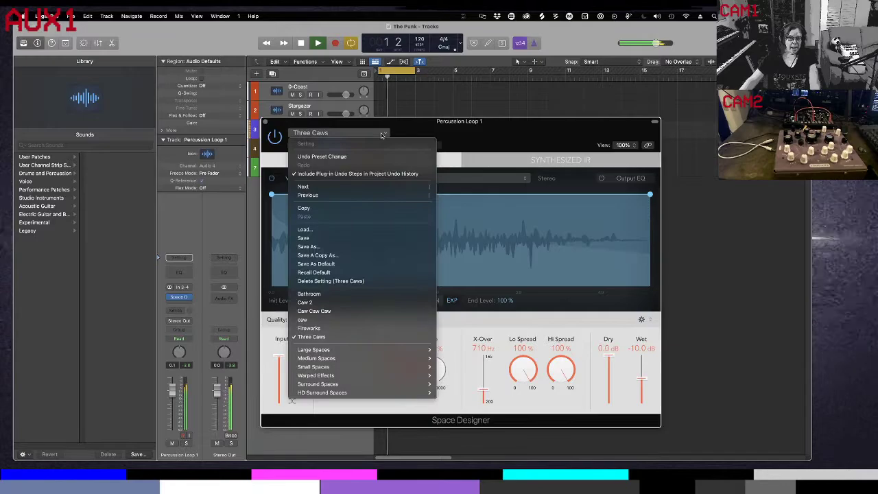
click(363, 335)
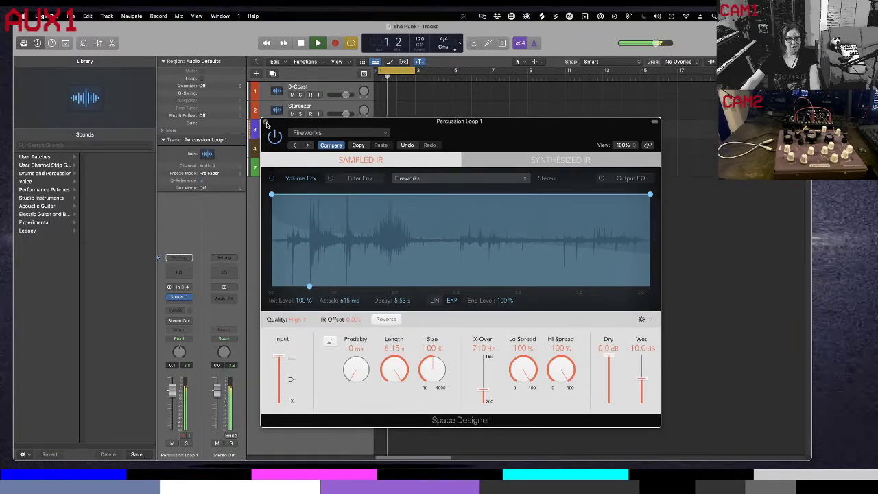
click(265, 122)
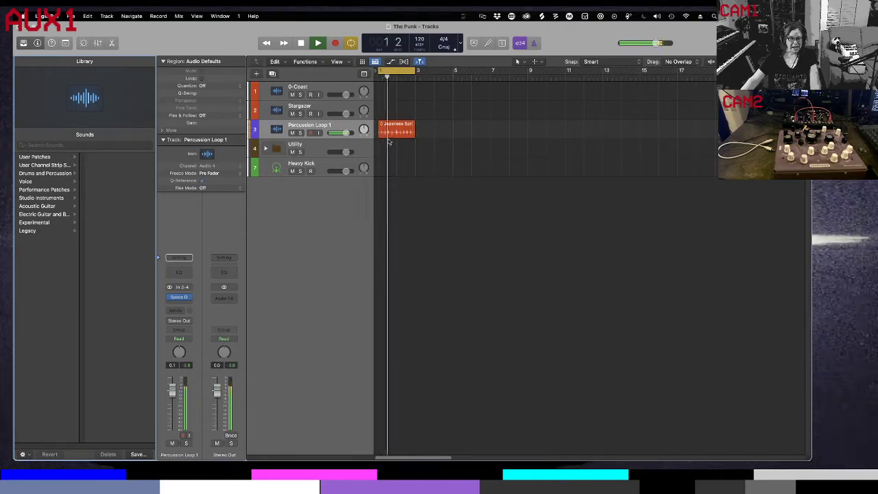
Insert the Flanger as a stereo modulation effect after Space Designer on the Percussion Loop 1 track
click(190, 299)
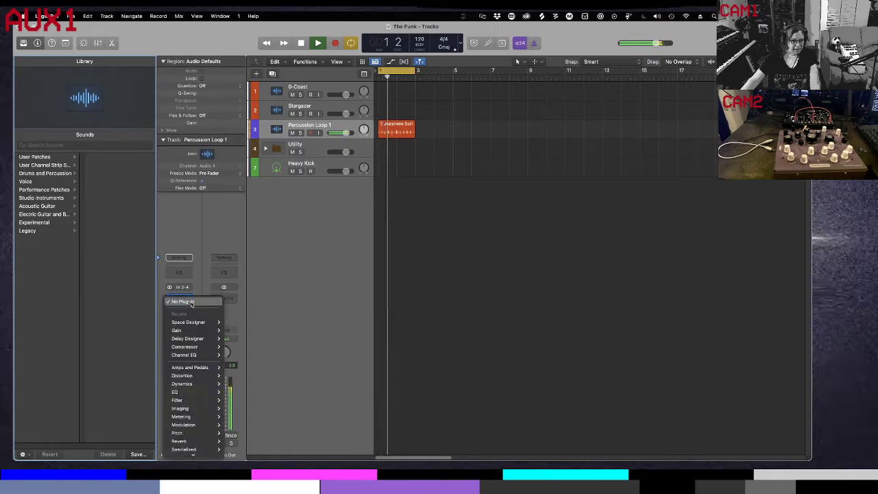
mouse_move(189, 341)
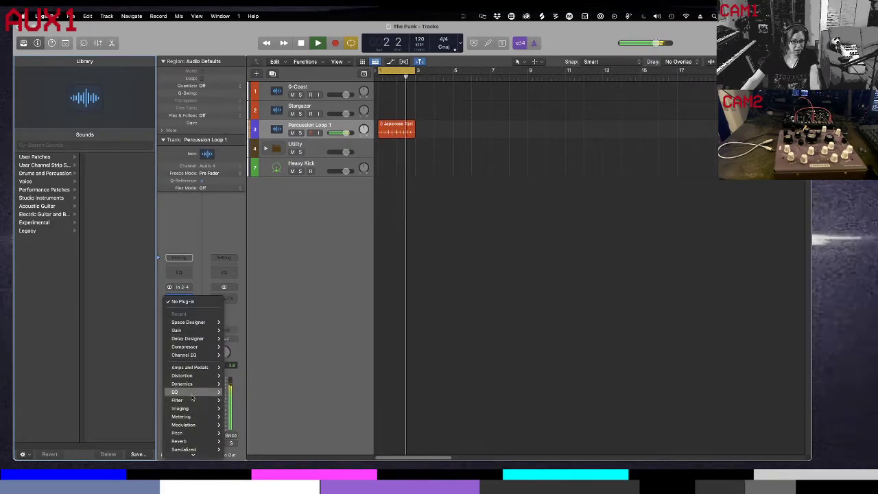
mouse_move(195, 419)
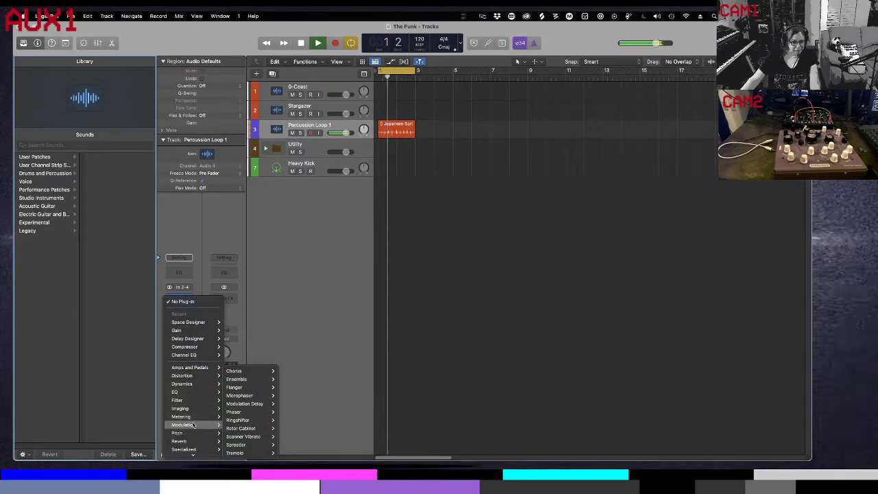
mouse_move(250, 420)
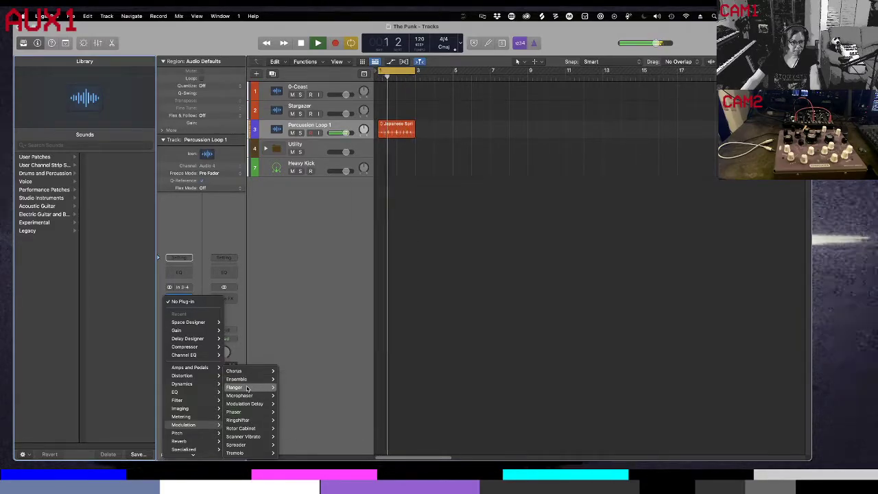
mouse_move(247, 399)
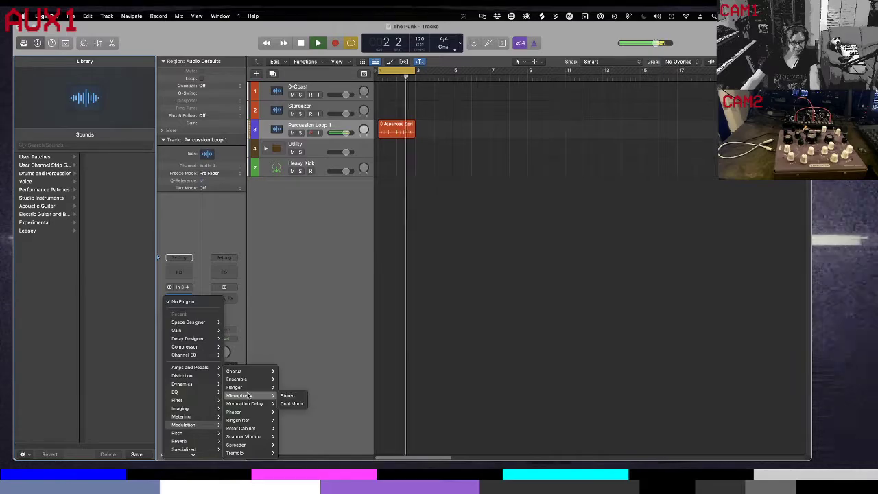
click(287, 389)
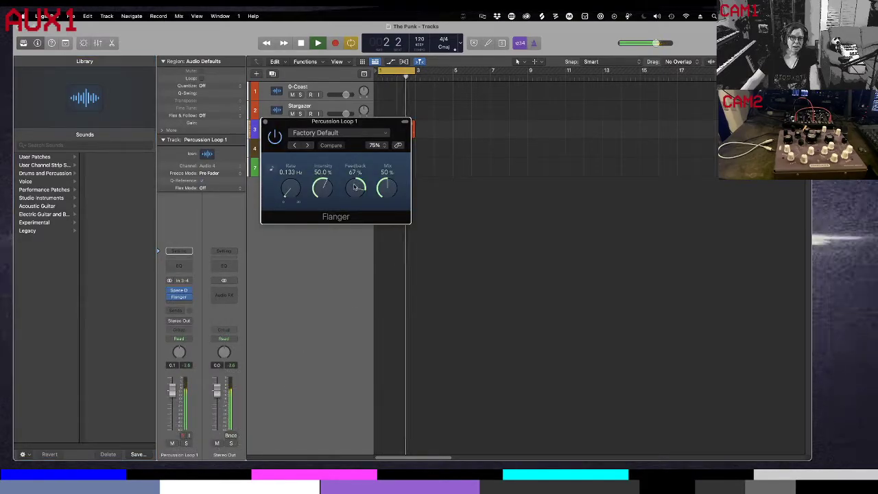
Sync the Flanger's rate to 4 bars, lower its mix to 25 % and close the plug-in window
drag(385, 188, 385, 185)
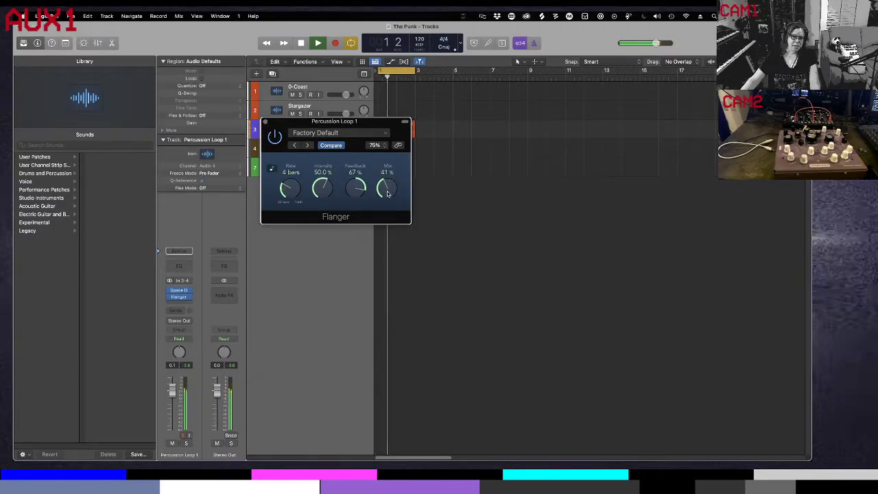
drag(388, 213, 389, 214)
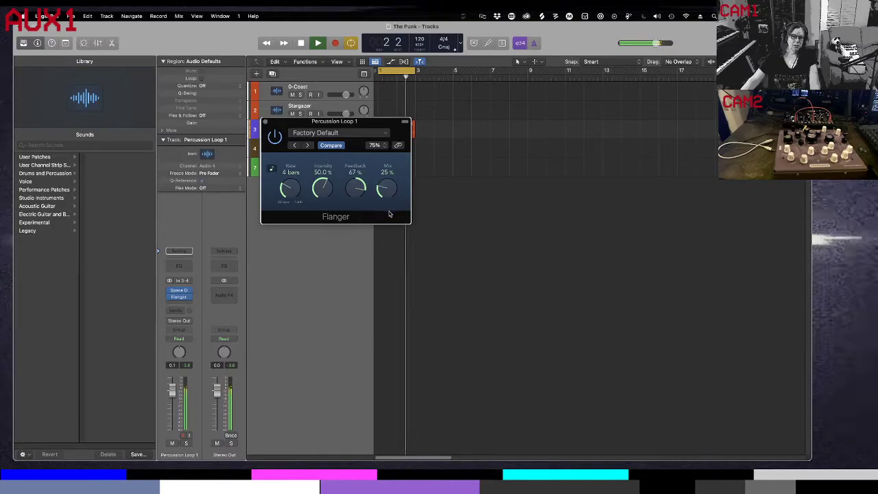
click(265, 122)
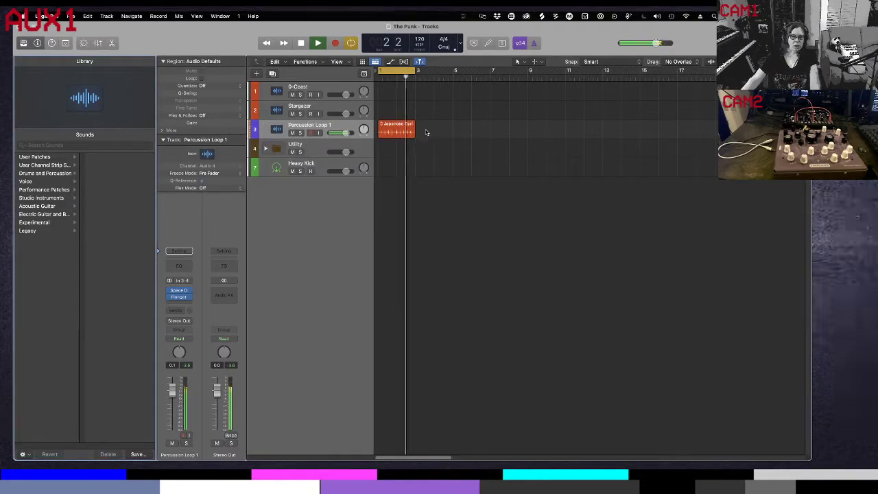
Reorder the Percussion Loop 1 effects so Flanger precedes Space Designer, and insert Delay Designer ahead of both
mouse_move(180, 291)
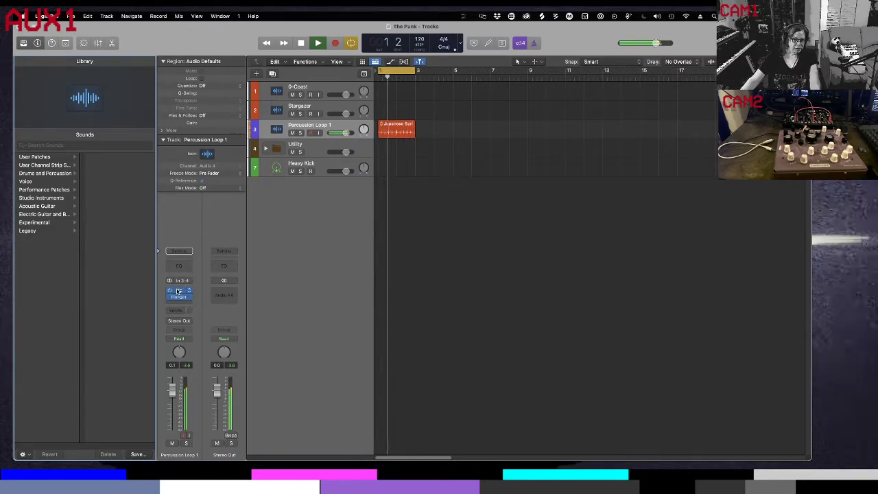
drag(181, 308, 182, 302)
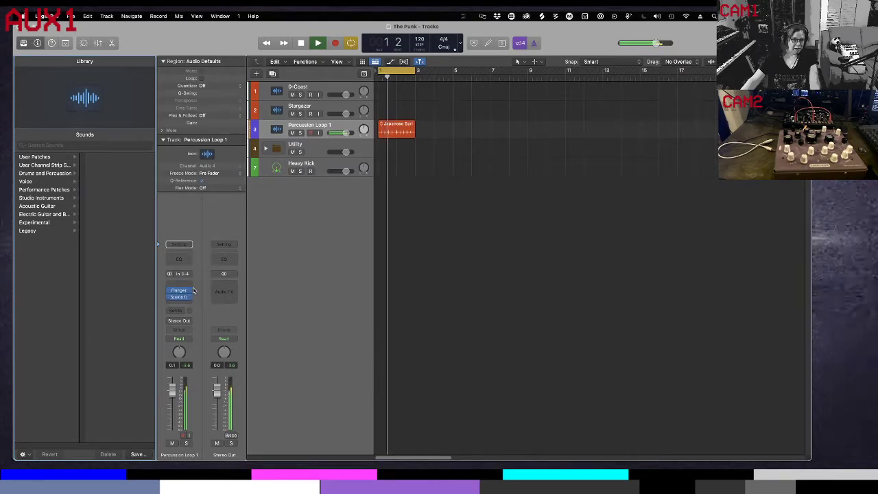
click(190, 289)
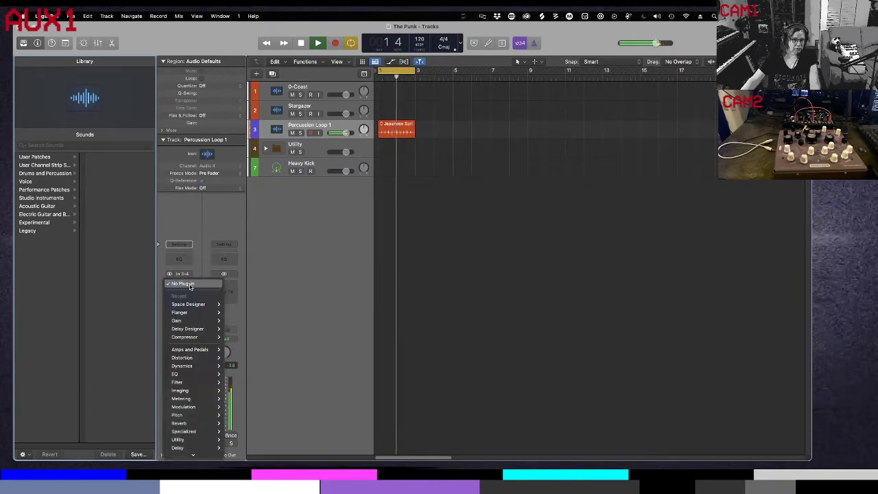
click(188, 330)
click(180, 334)
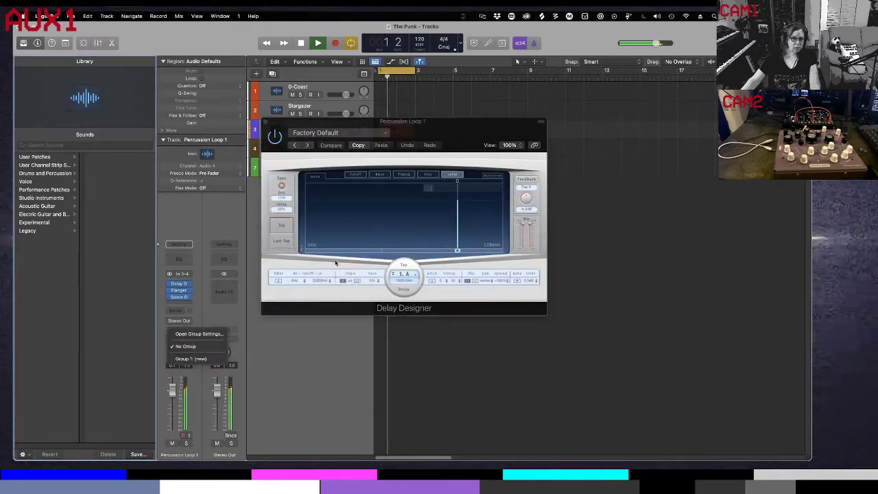
Load the 1/4 Alternating Pan preset from Delay Designer's 01 Simple settings and close the plug-in window
click(371, 138)
click(371, 136)
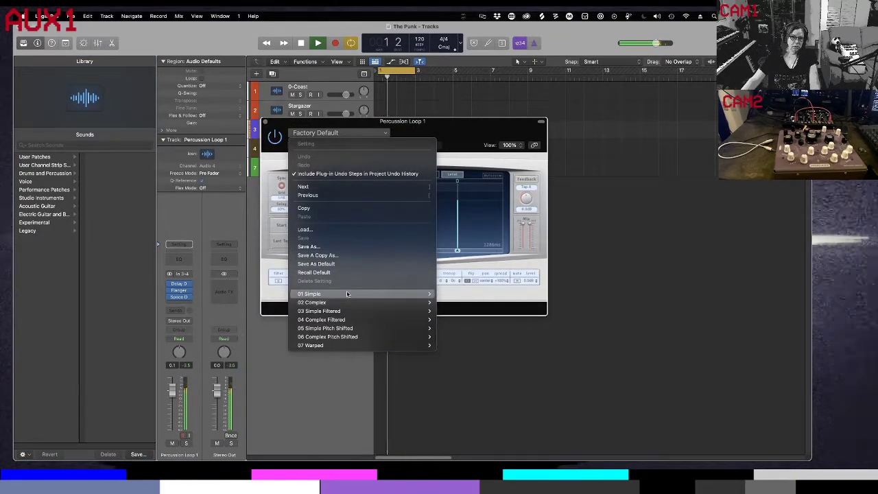
mouse_move(361, 294)
click(460, 294)
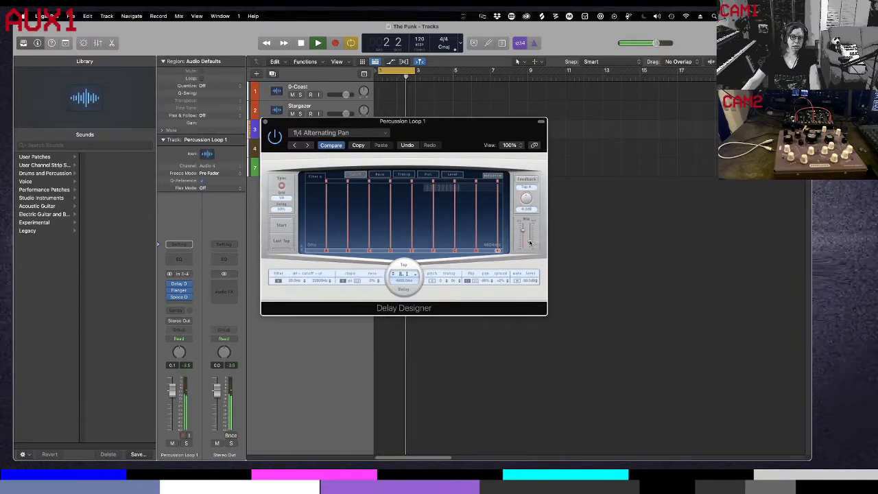
click(265, 122)
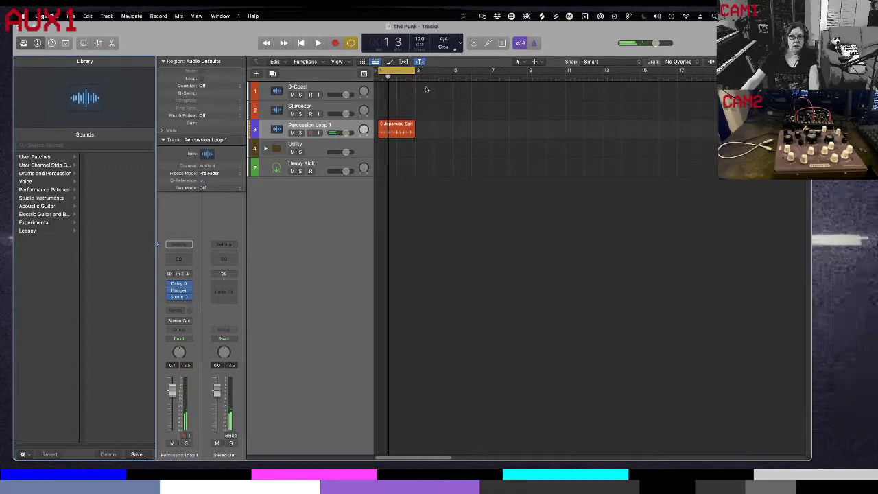
Turn off cycle mode, loop the Percussion Loop 1 region out to bar 96 and place the playhead there
key(c)
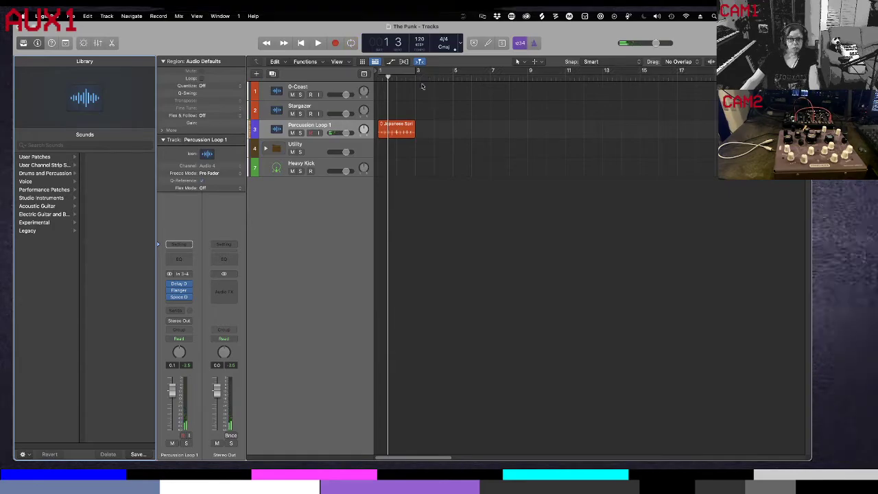
click(417, 122)
drag(417, 123, 708, 127)
click(707, 74)
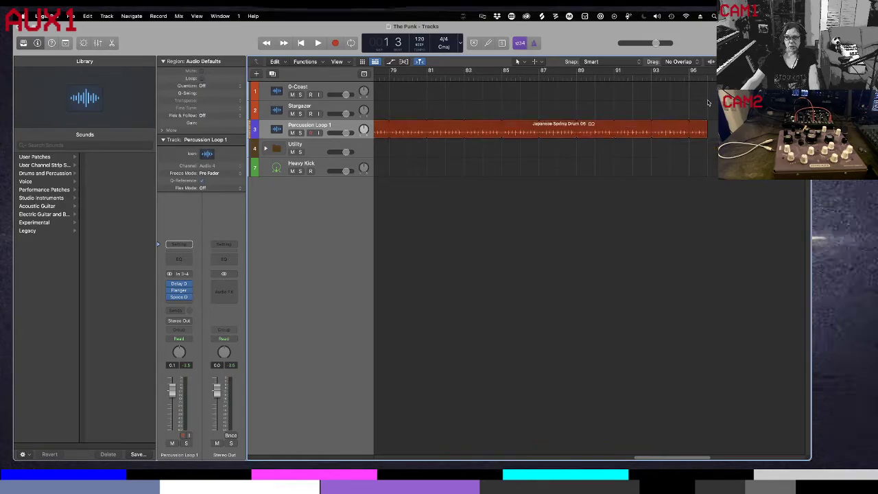
click(708, 75)
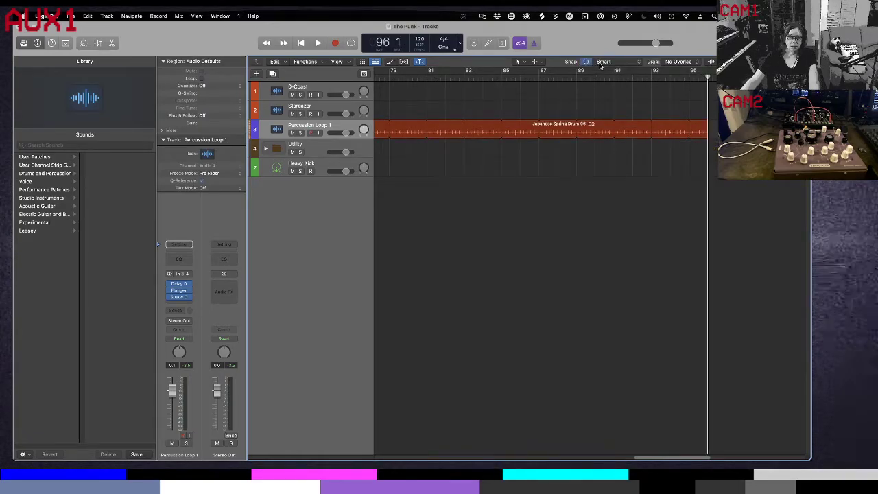
Switch the transport display mode to Beats & Time
right_click(460, 45)
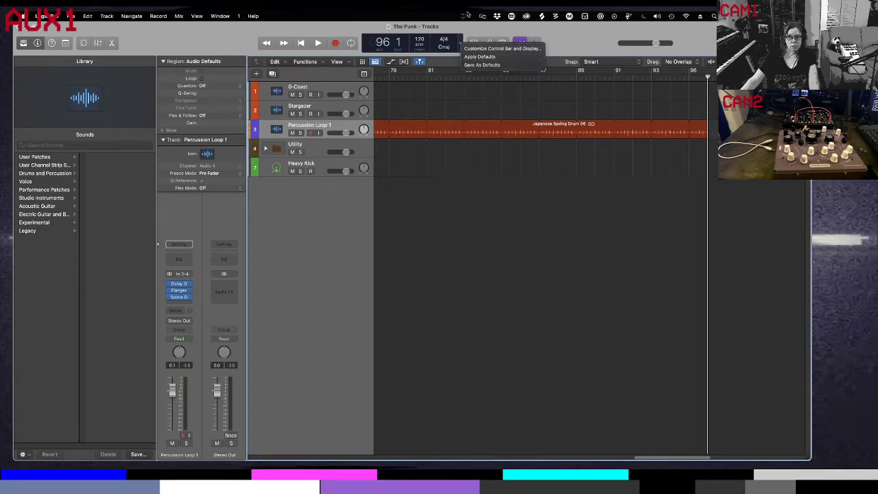
click(452, 53)
click(459, 44)
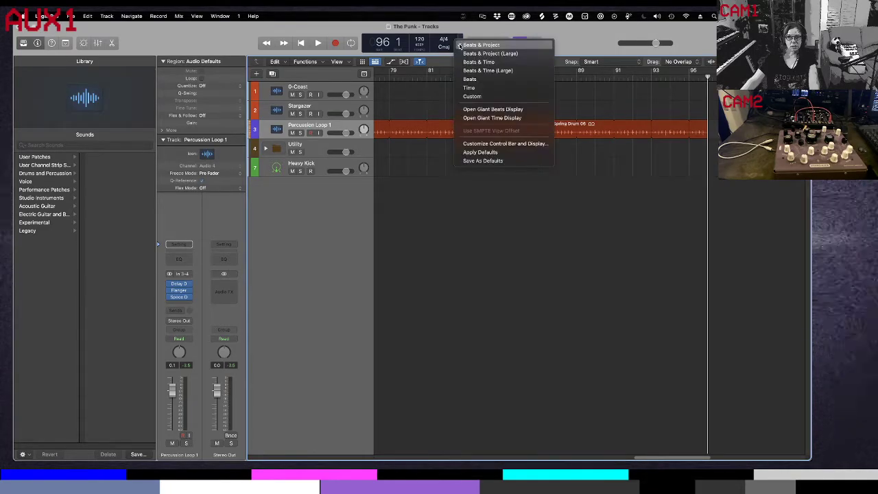
click(460, 62)
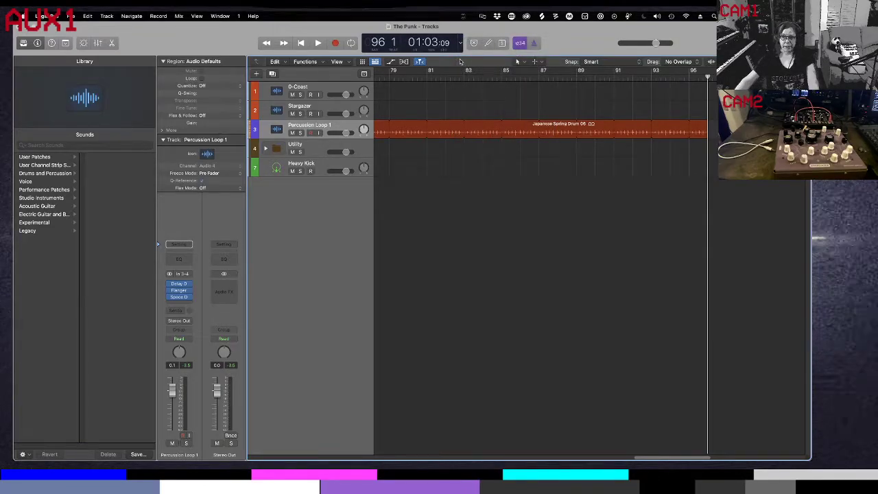
Extend the percussion region's loop repeats to about bar 97 and briefly play the project from the beginning
drag(707, 128, 720, 140)
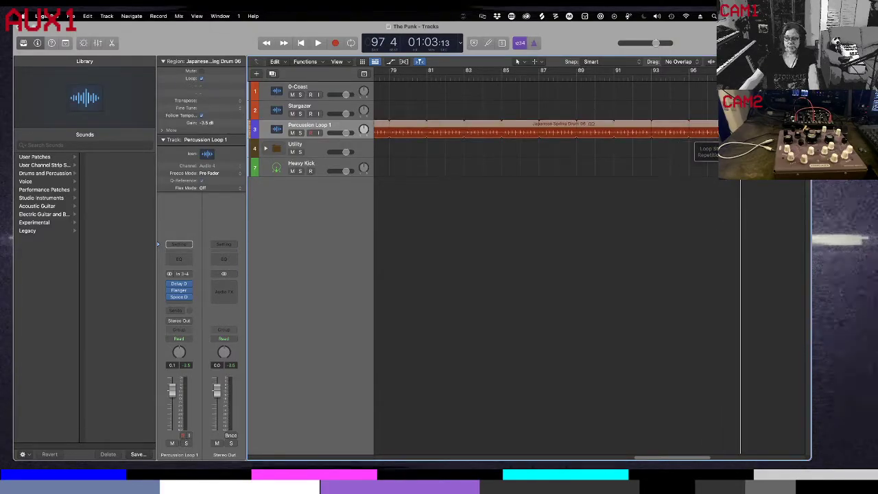
key(Return)
key(space)
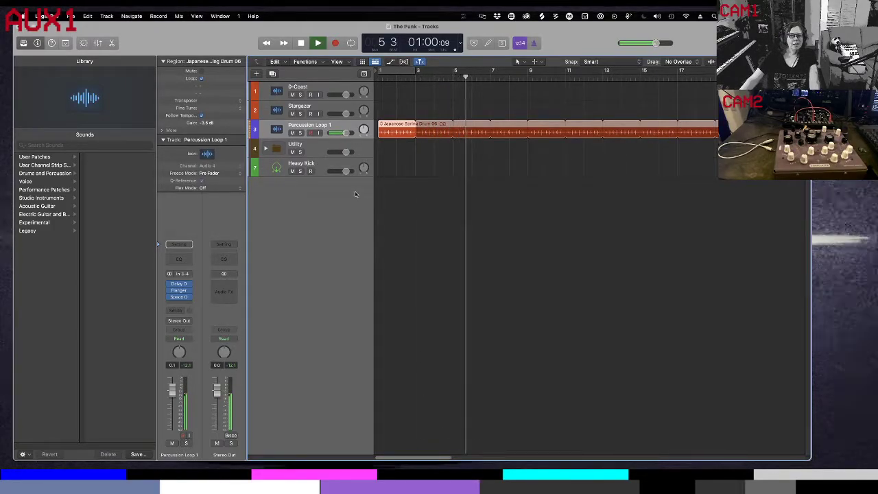
key(space)
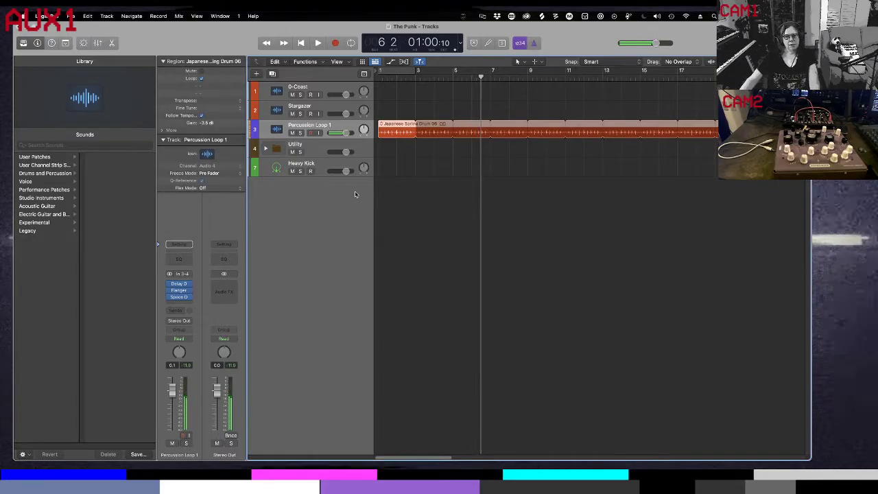
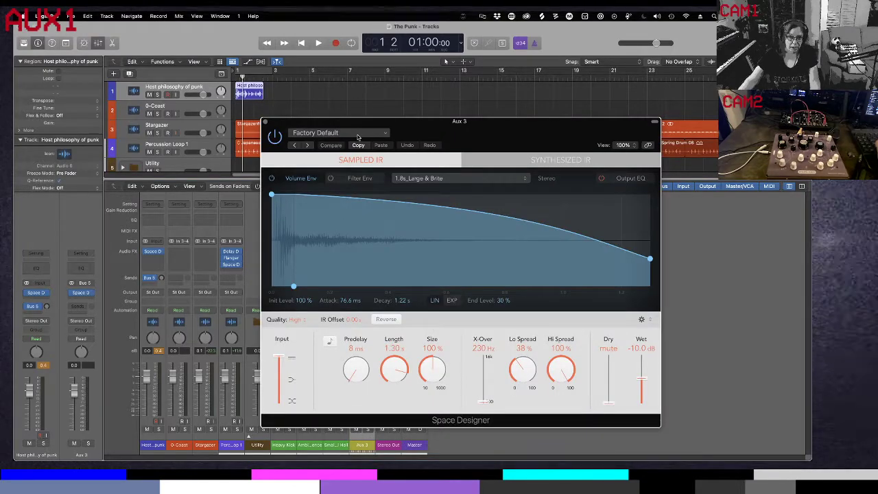
Load the 0.8s Hard Studio room preset in Aux 3's Space Designer, set Wet to 0.0 dB and close the window
click(323, 133)
mouse_move(328, 366)
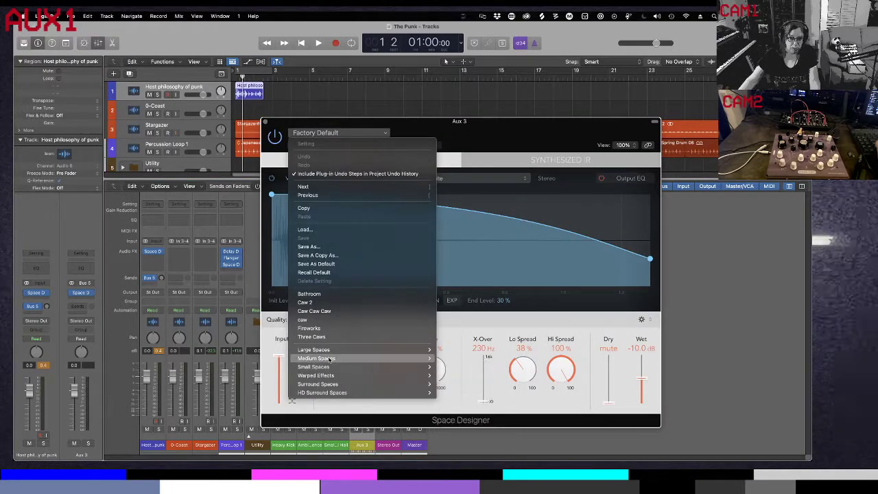
mouse_move(445, 367)
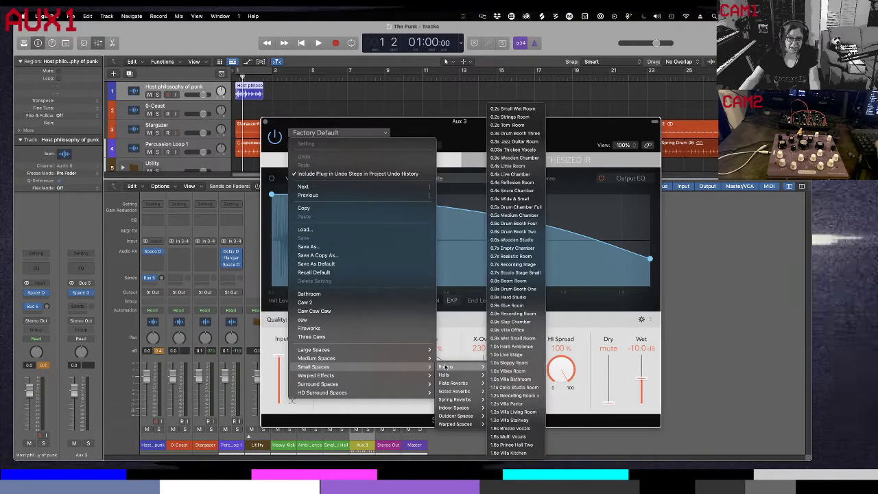
click(517, 299)
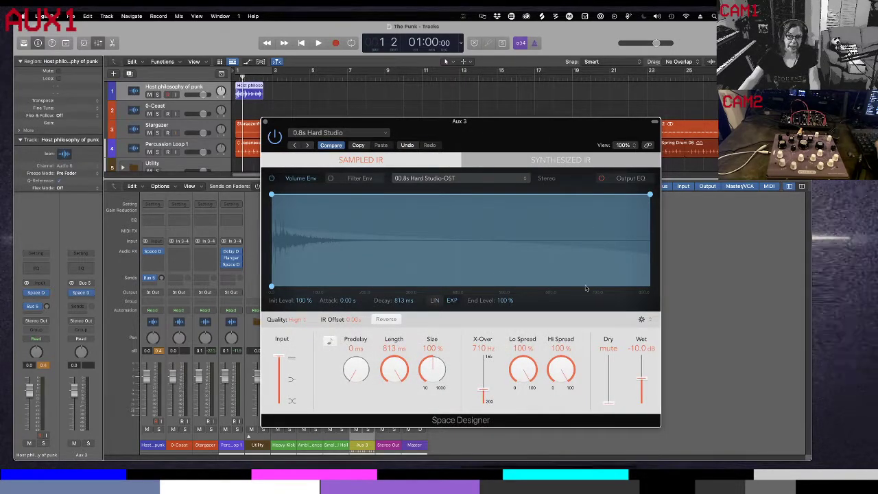
drag(642, 381, 643, 356)
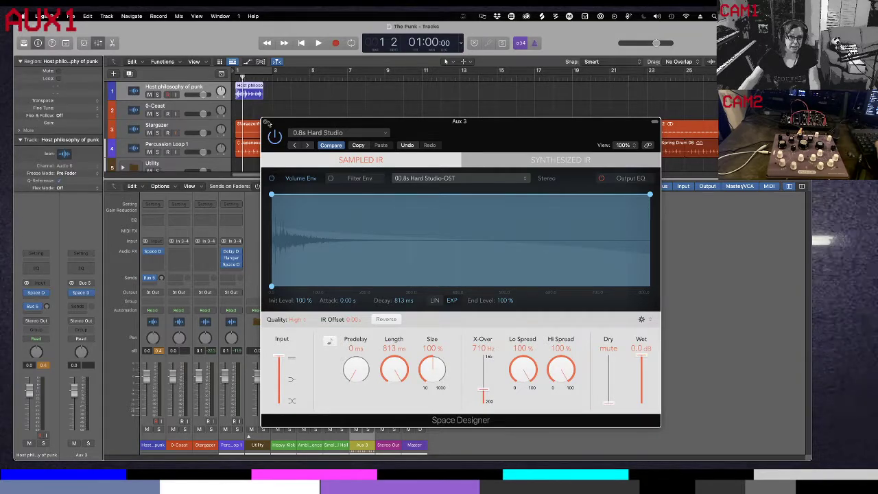
click(267, 121)
Bypass Space Designer on the Host philosophy of punk track and raise its Bus 5 send while cycling bars 1 to 3
key(space)
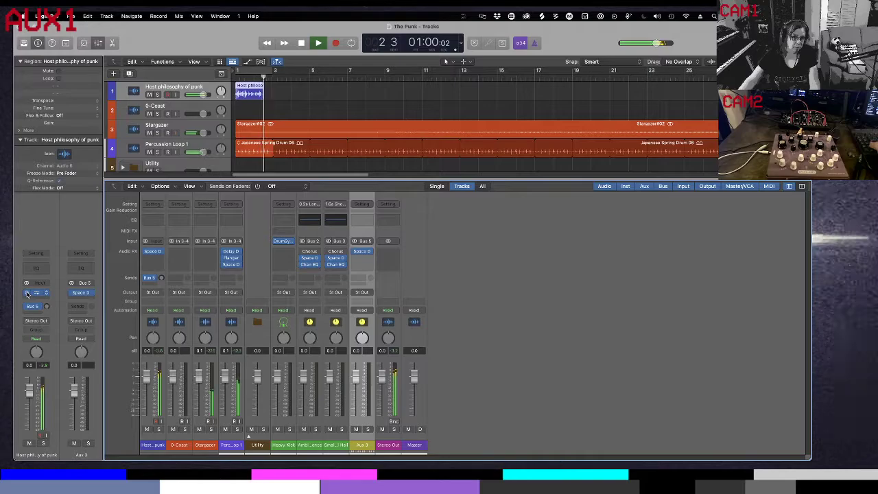
drag(45, 306, 39, 283)
key(space)
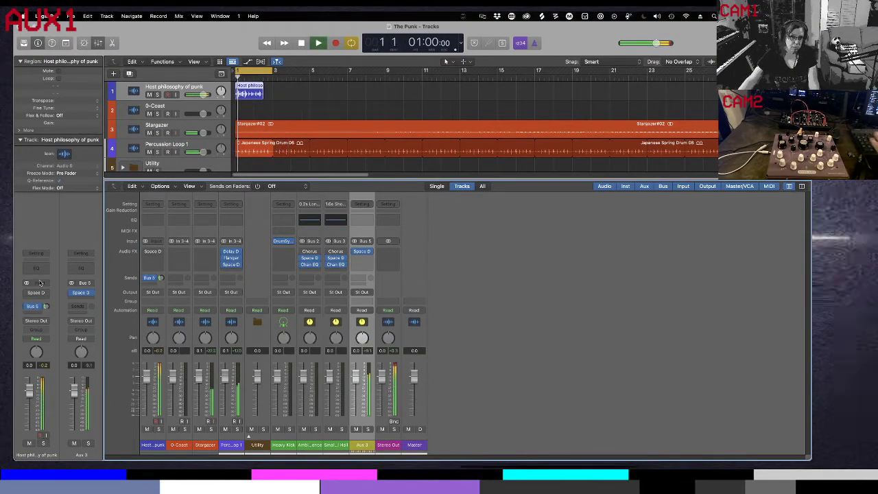
drag(46, 306, 46, 295)
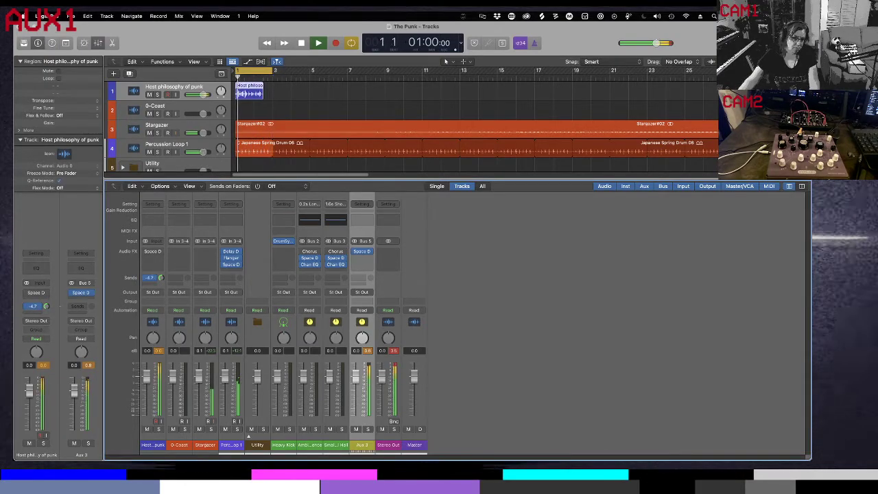
drag(46, 305, 47, 307)
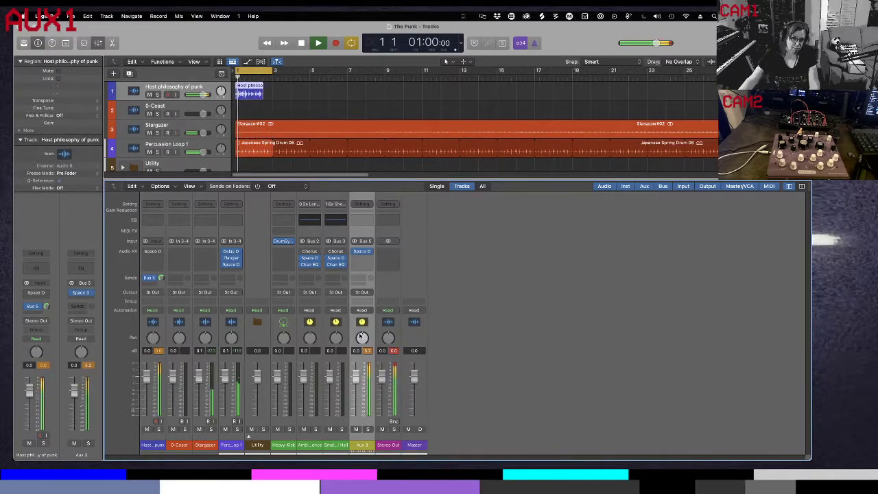
Lower the Wet level of Aux 3's Space Designer to -6.8 dB and close its window
click(364, 251)
key(Escape)
click(362, 253)
click(361, 252)
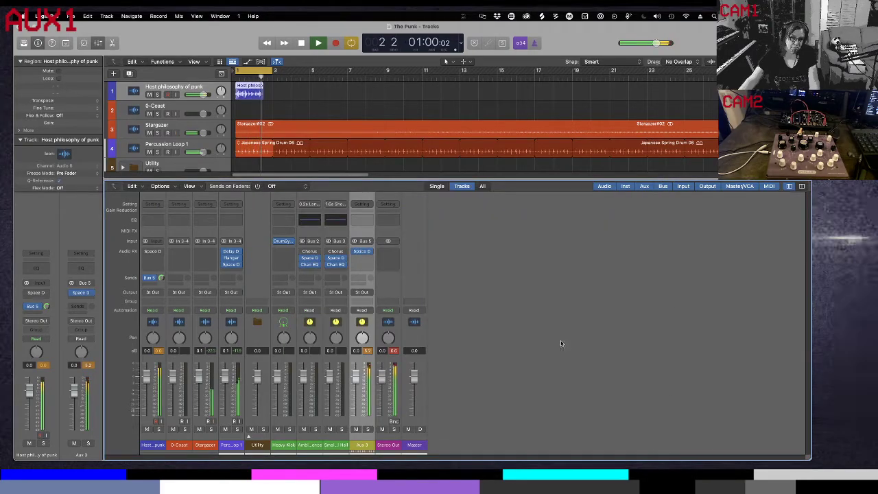
click(362, 252)
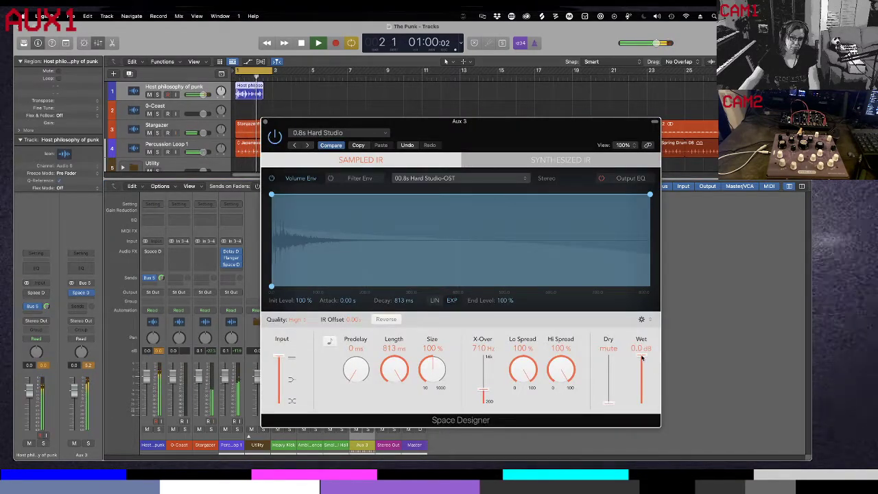
drag(642, 369, 641, 371)
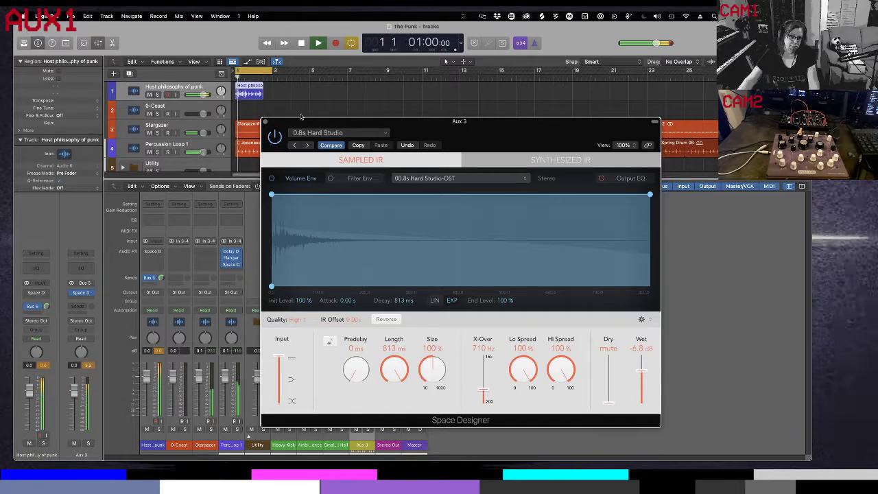
click(266, 122)
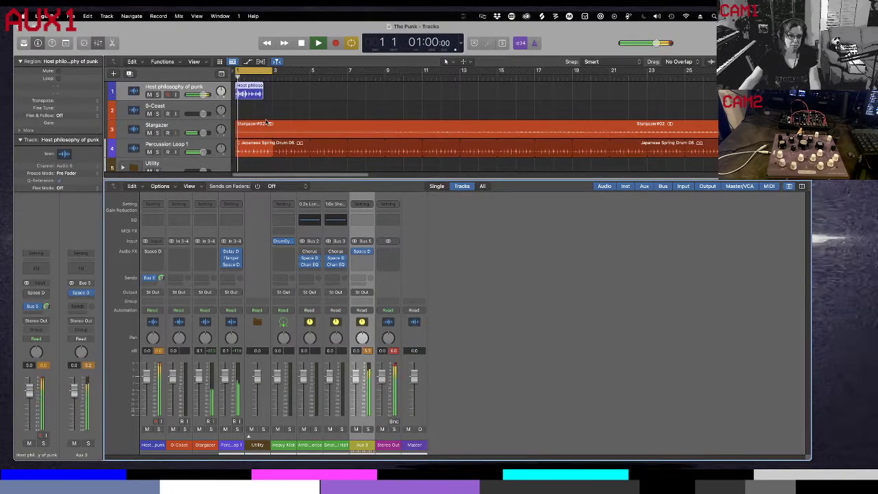
Hide the mixer, stop playback, turn off cycling and return the playhead to the project start
key(x)
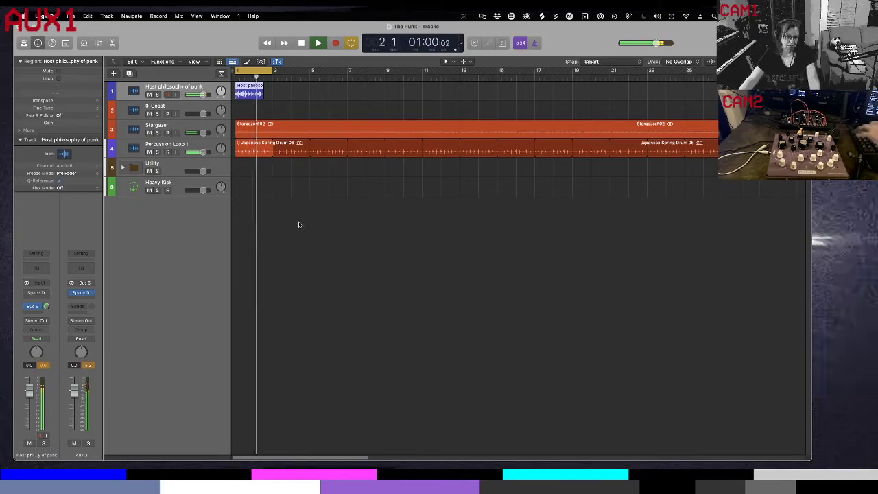
key(space)
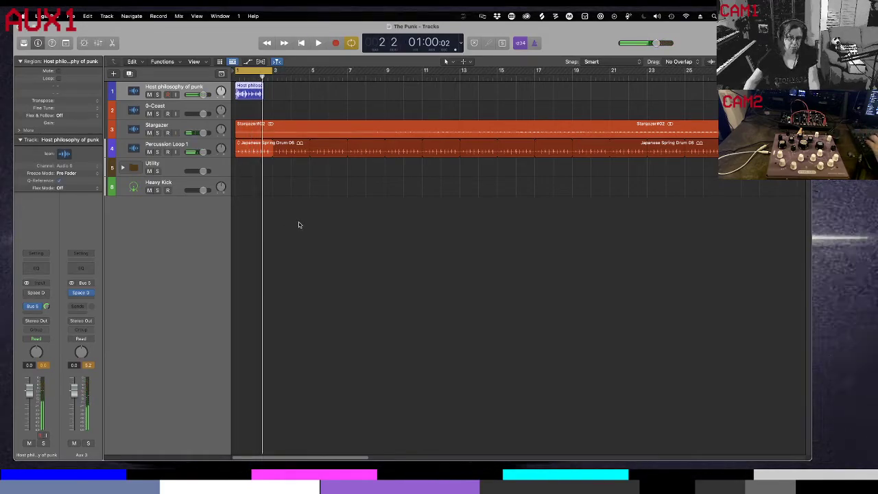
key(c)
key(Return)
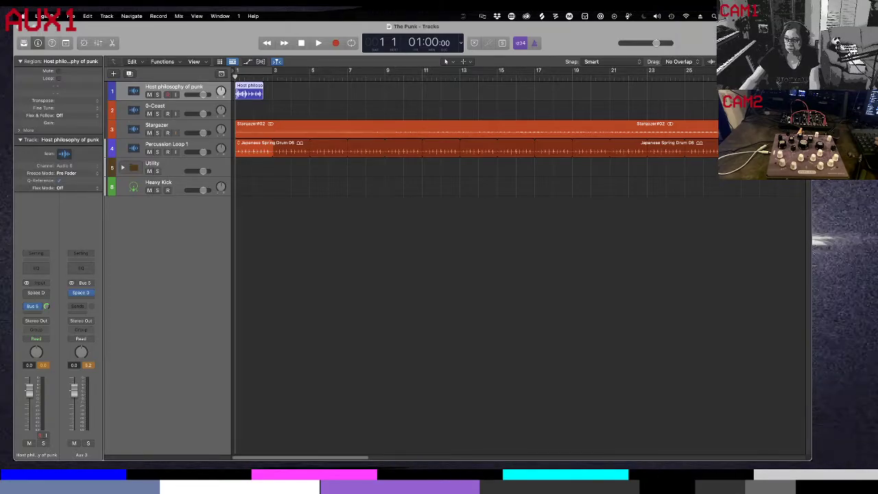
Place punk 1 rebellion against the old system.aiff at bar 8 and punk 2 system we're born into.aiff at bar 11 on track 1, and audition them
drag(875, 205, 369, 91)
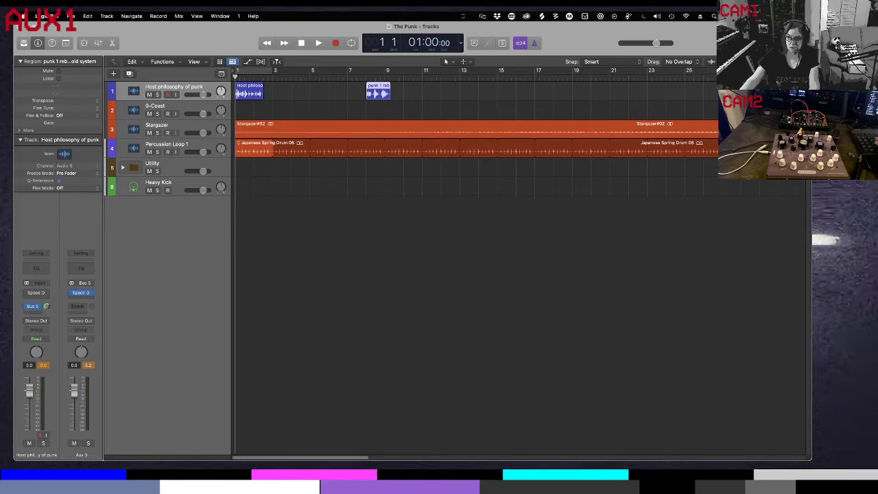
drag(823, 274, 423, 98)
key(space)
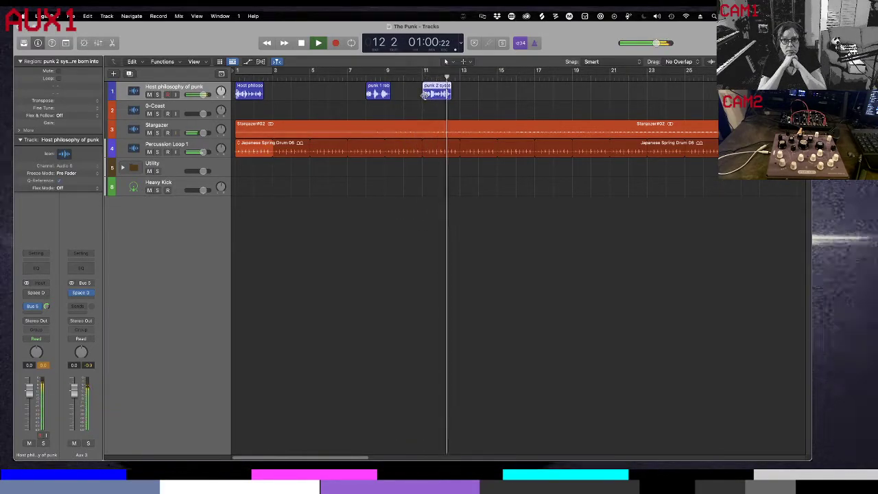
key(space)
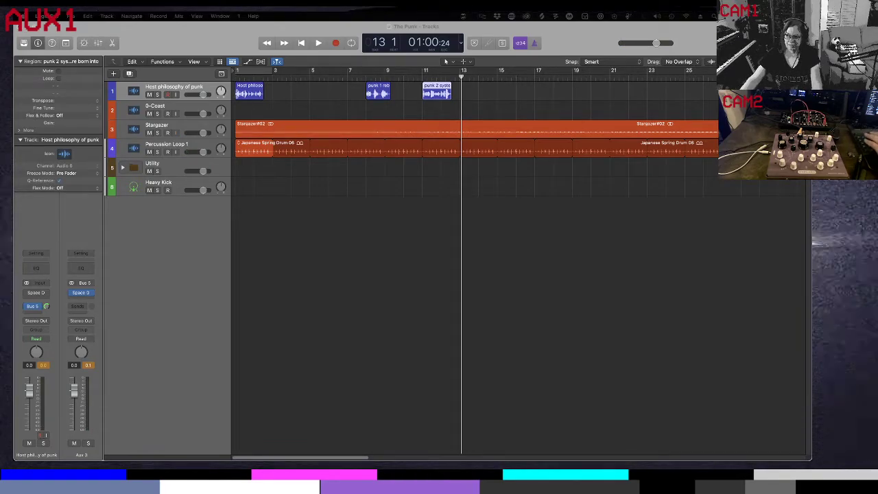
Move the punk 2 clip to bar 10 and place punk 4 we rebel against dictation.aiff just before bar 12 on the voice track
drag(877, 131, 416, 90)
drag(489, 90, 457, 90)
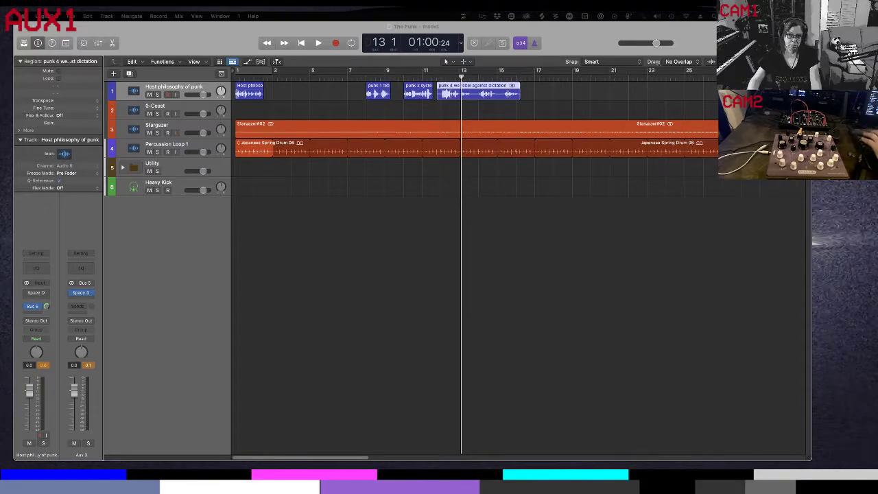
click(386, 224)
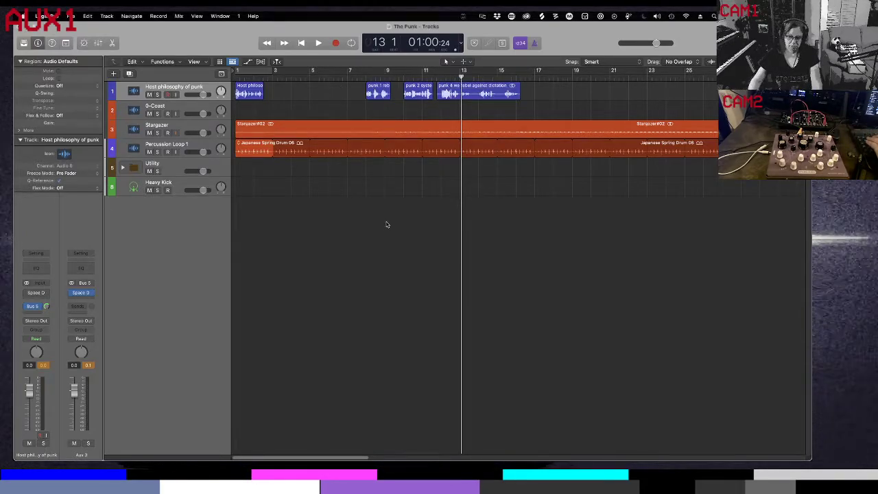
Rewind six bars and play through the placed punk voice clips to check their spacing
key(comma)
key(comma)
key(comma)
key(comma)
key(comma)
key(comma)
key(space)
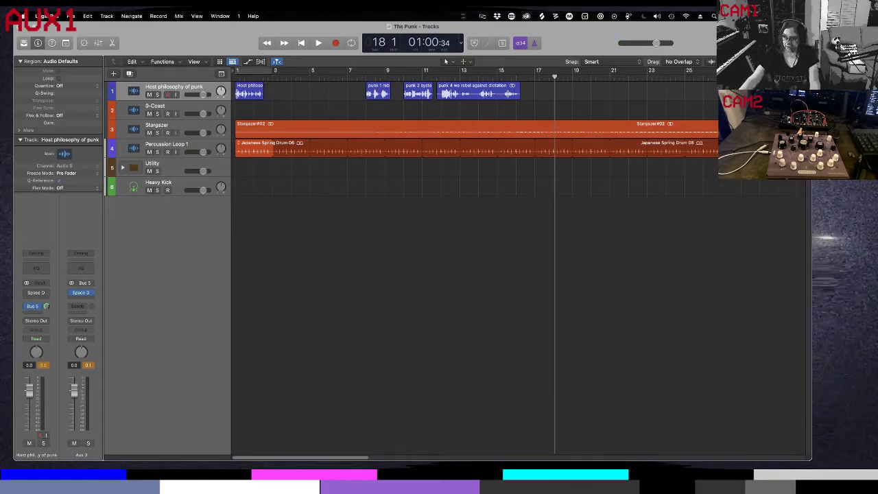
Check the S1E33 Drone Day folder and the Music folder in Finder for the original interview audio
drag(806, 384, 452, 114)
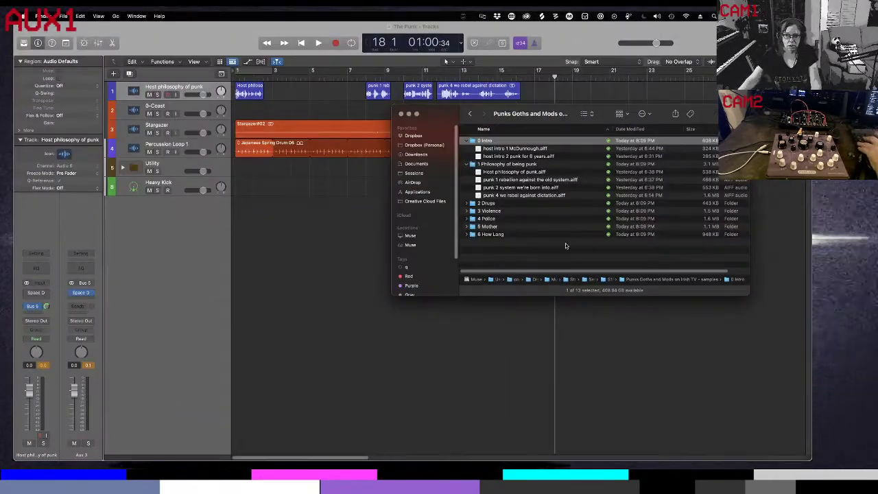
key(super+Up)
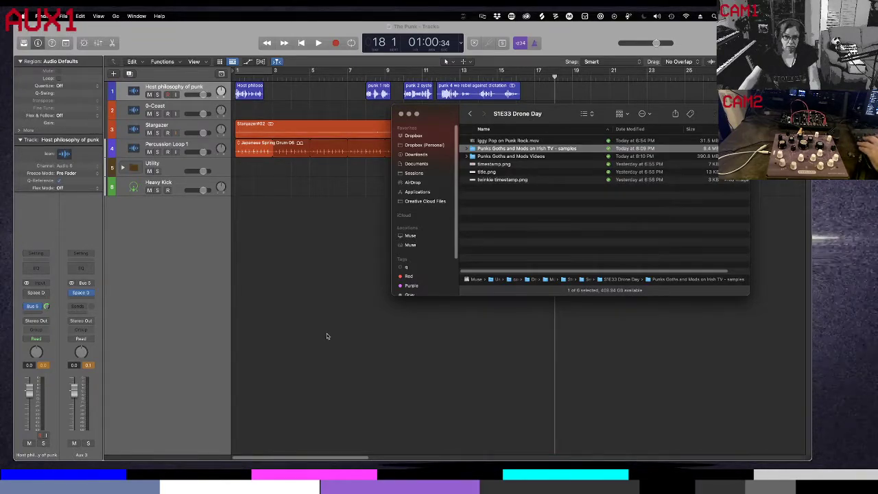
key(super+Tab)
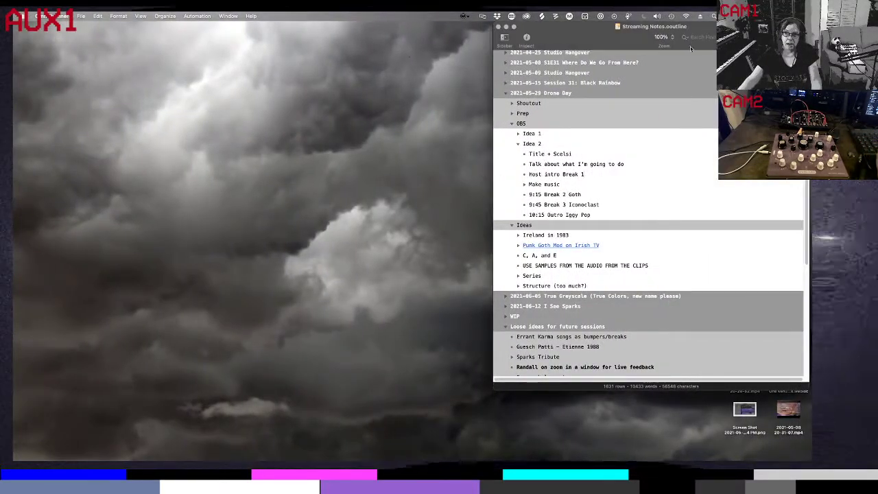
key(ctrl+alt+Return)
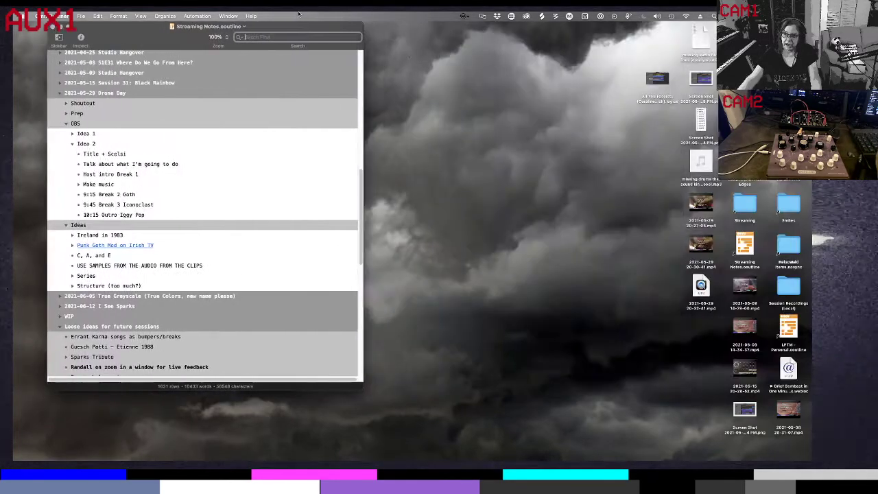
click(606, 268)
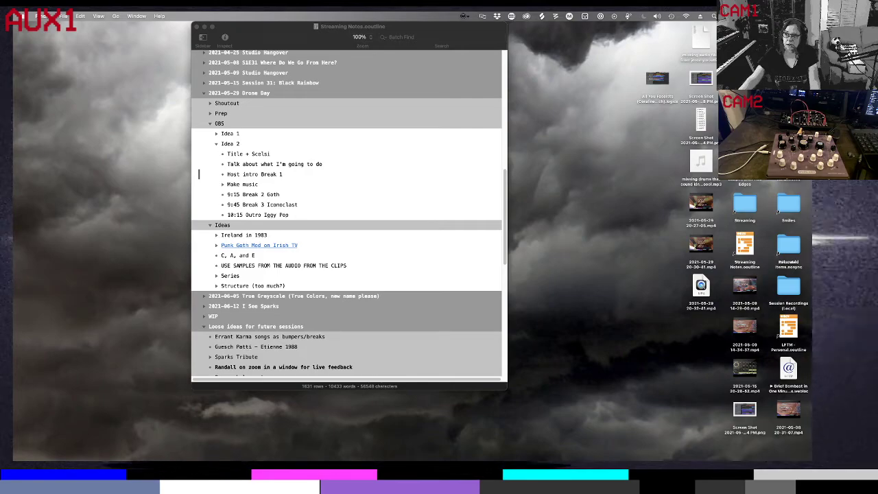
key(super+n)
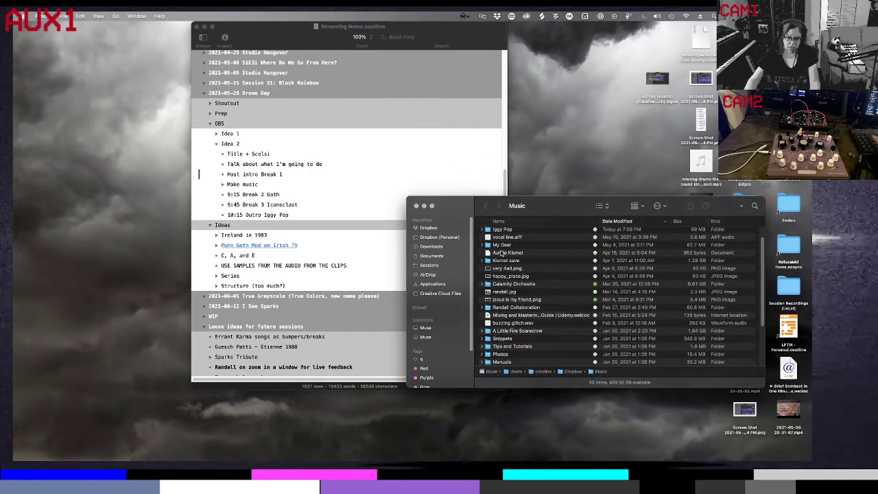
key(h)
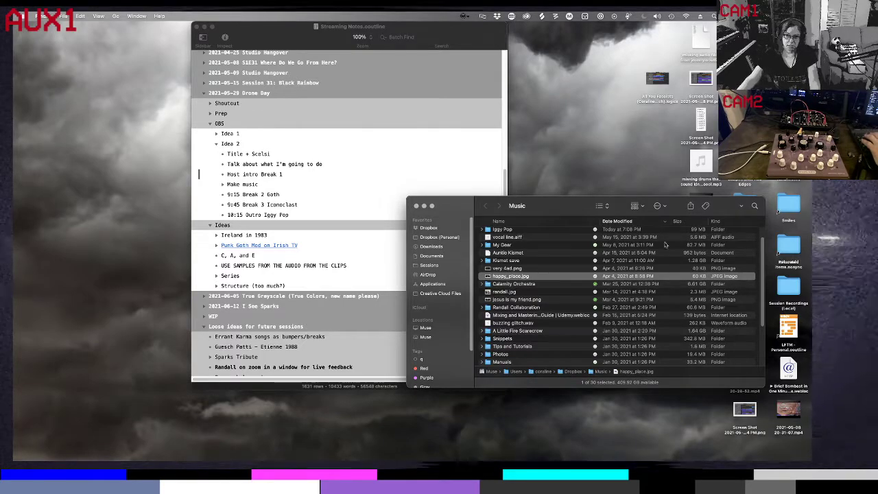
key(super+w)
Search the computer for "punk goth" and open the Punks Goths and Mods folder
key(super+space)
text(got)
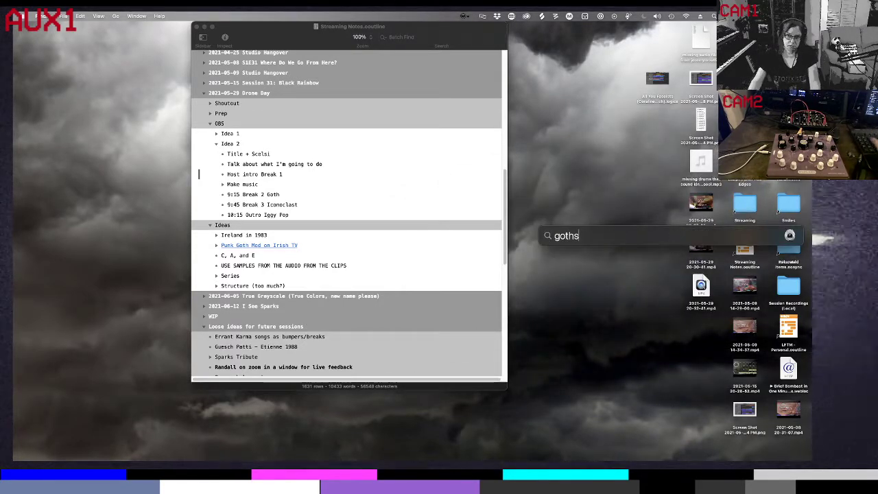
key(BackSpace)
text(punk)
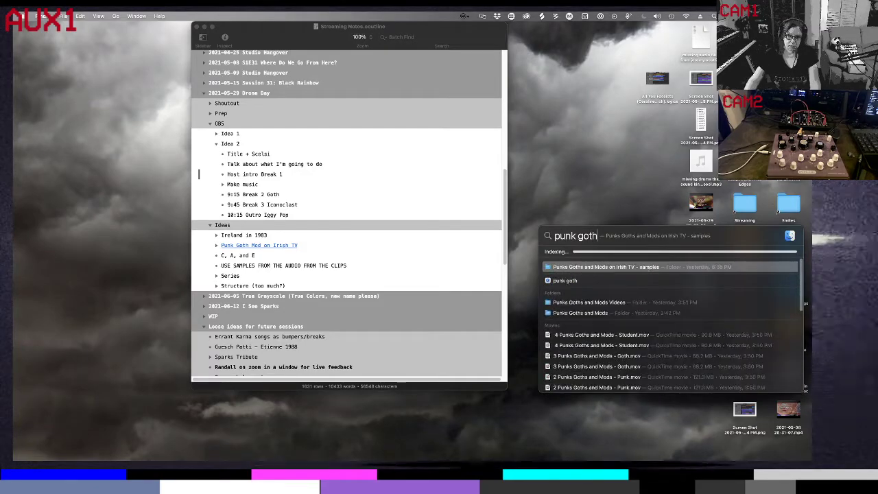
key(Down)
key(Down)
key(Down)
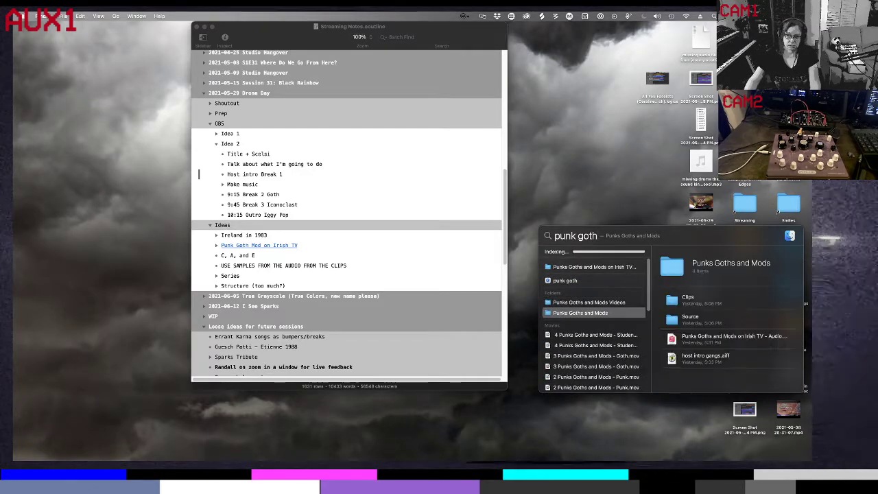
double_click(672, 270)
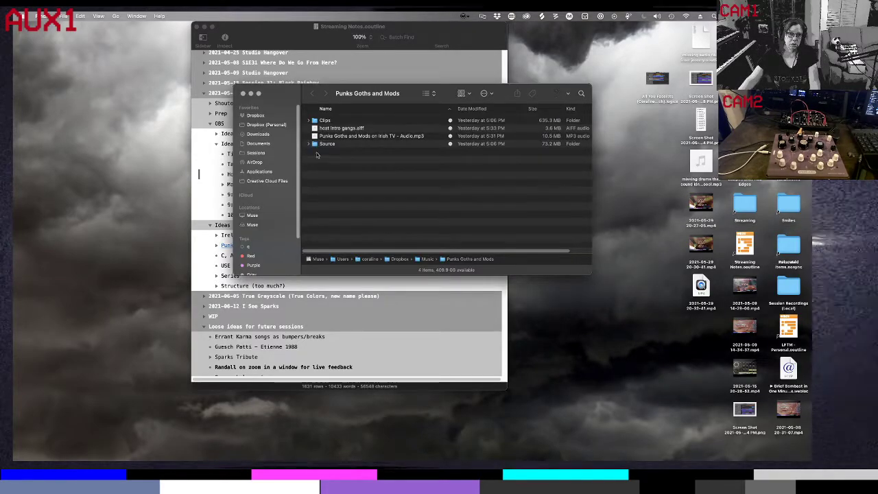
Open Punks Goths and Mods on Irish TV - Audio.mp3 in Sound Studio
click(315, 136)
right_click(317, 136)
mouse_move(334, 148)
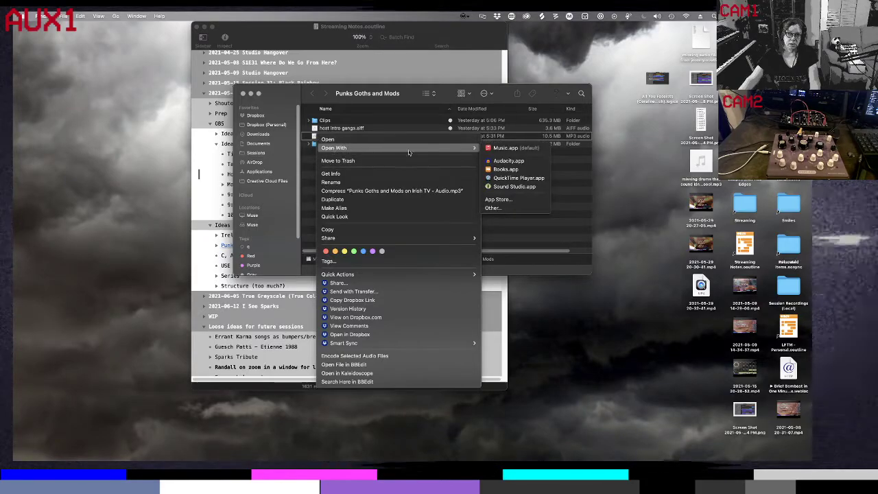
click(508, 187)
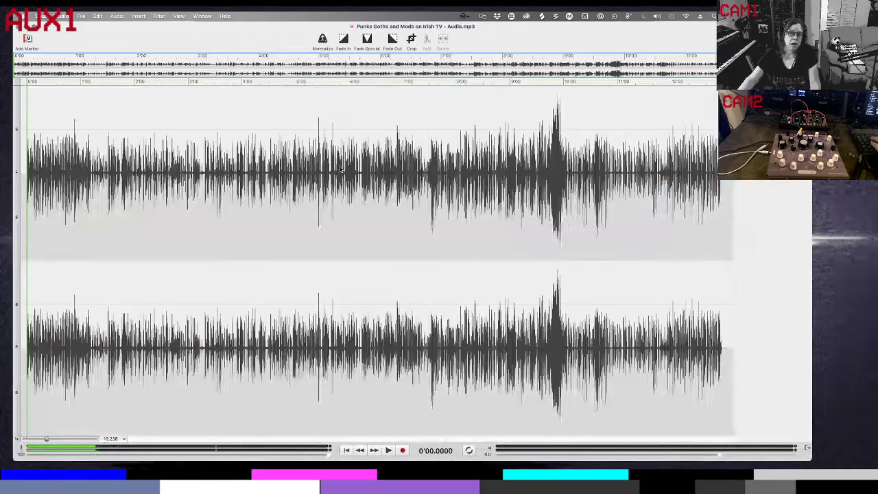
Audition the recording from several points between about 1'12 and 1'25 to find the wanted passage
click(103, 179)
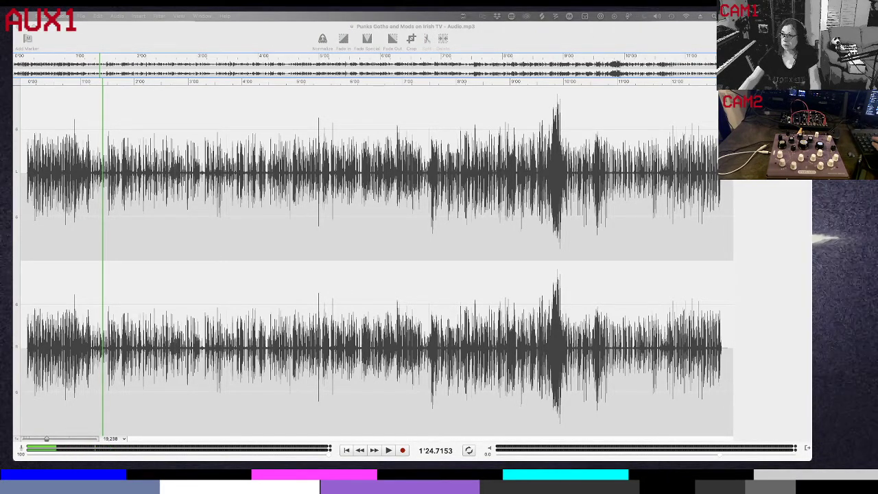
click(147, 240)
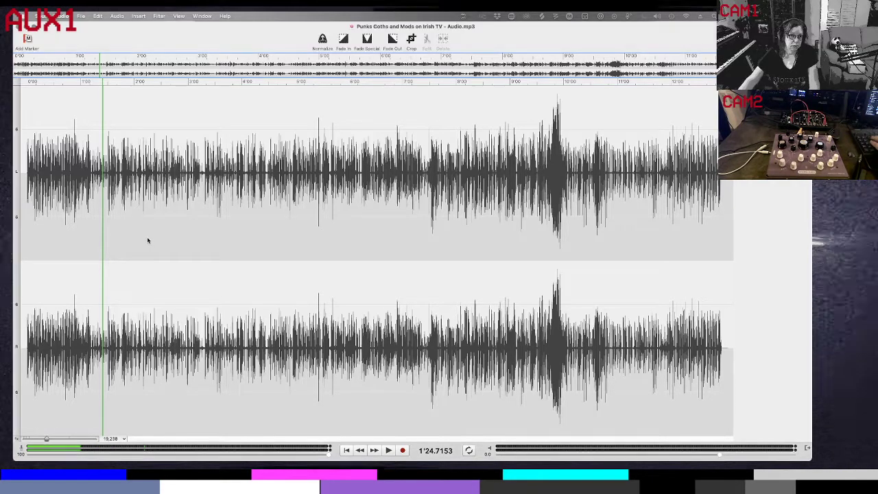
key(space)
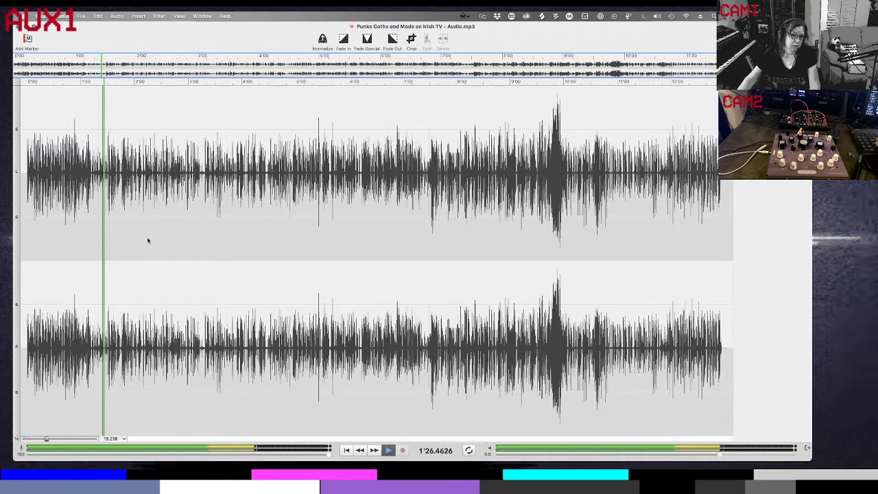
click(93, 211)
key(space)
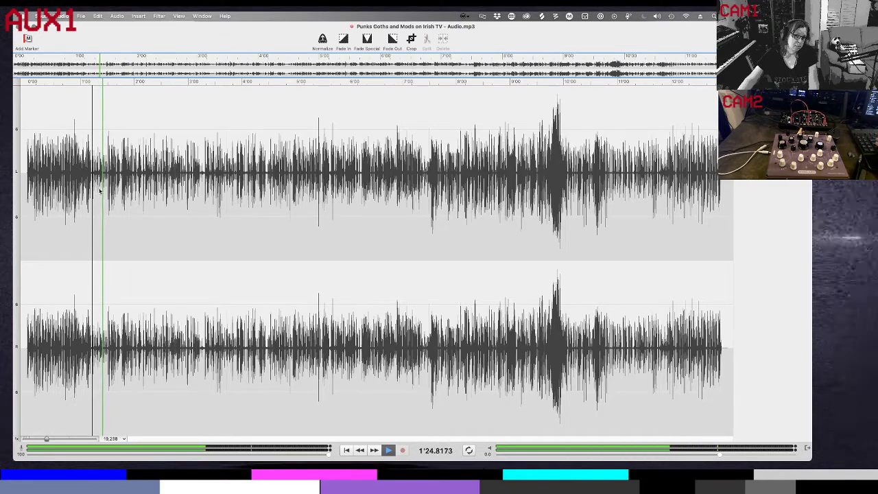
key(space)
click(101, 191)
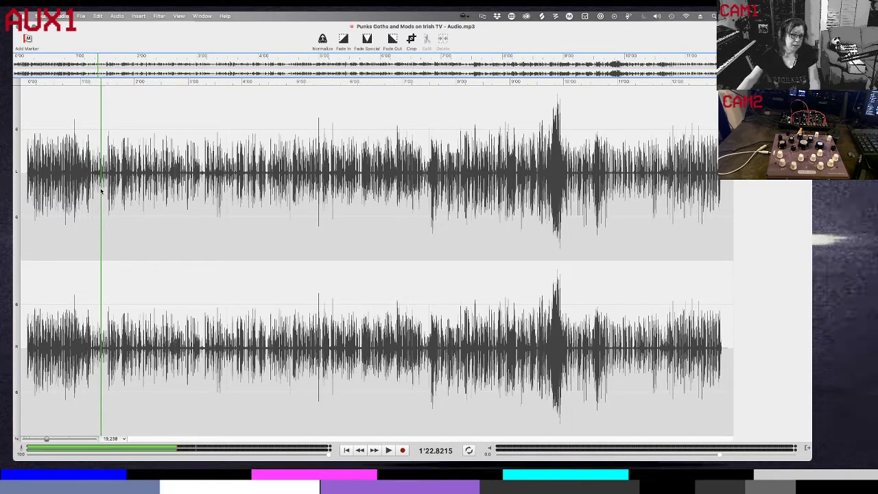
key(space)
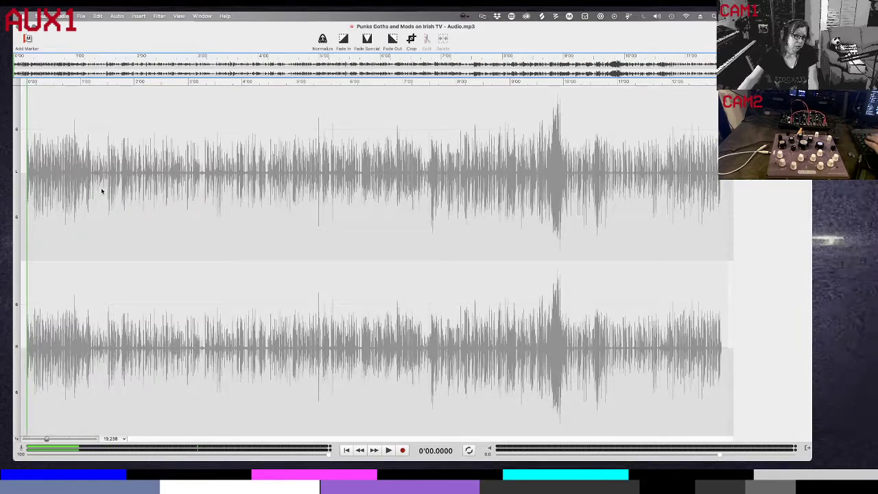
Select the quieter passage starting at about 1'12.7, try deleting it from the recording, and undo the deletion
drag(89, 191, 106, 191)
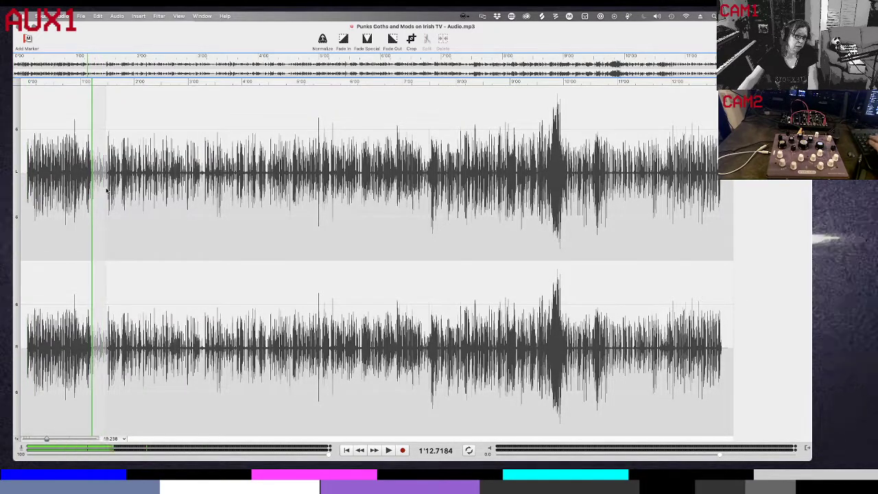
key(space)
key(Delete)
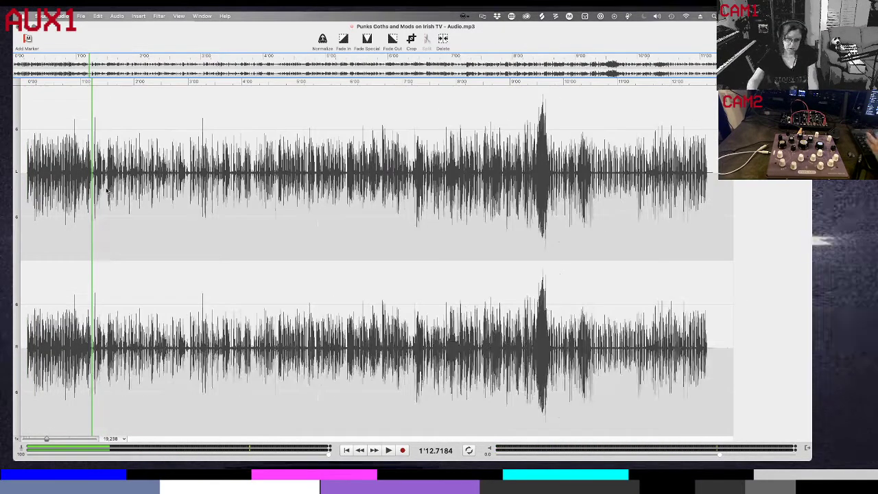
key(super+z)
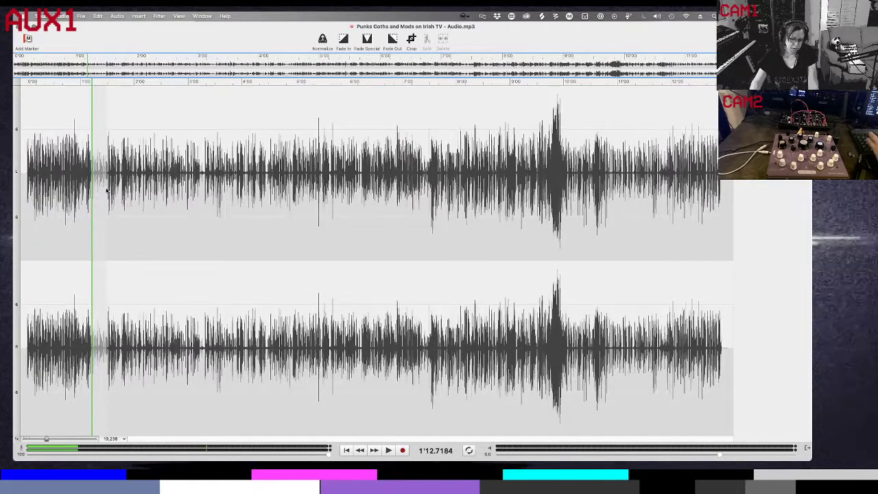
Paste the copied interview passage into a new audio file and audition it from the start
key(super+n)
key(super+v)
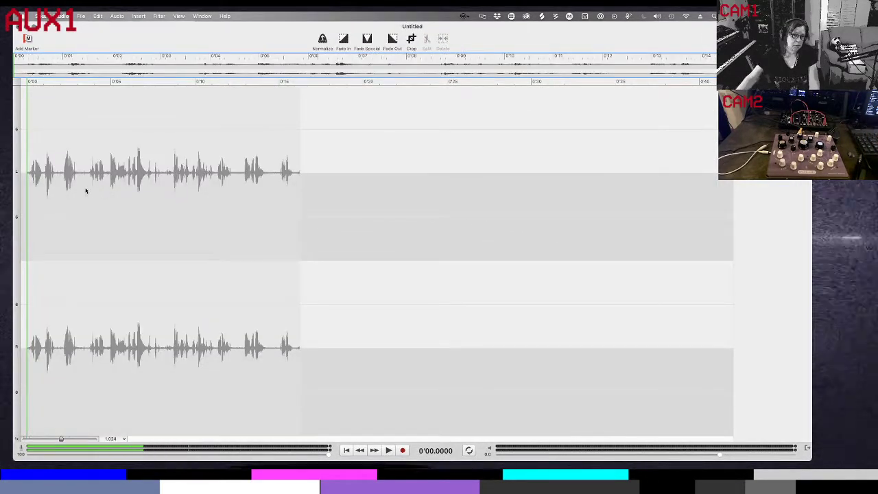
key(space)
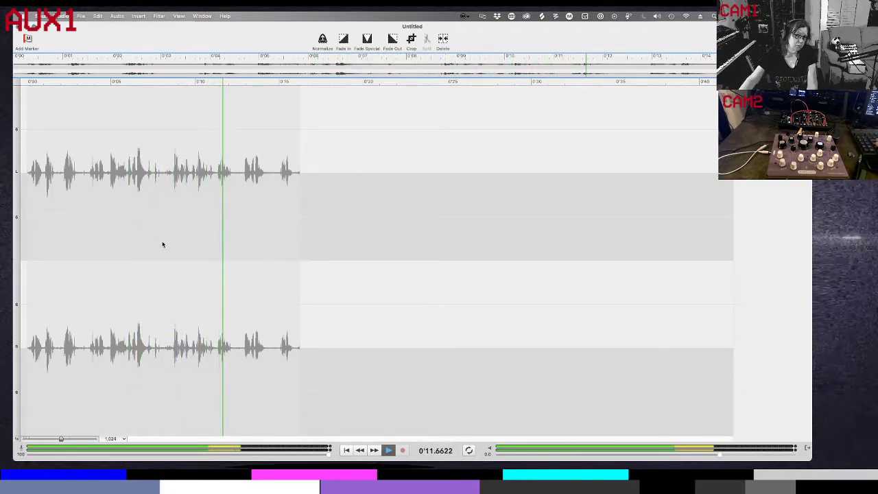
key(space)
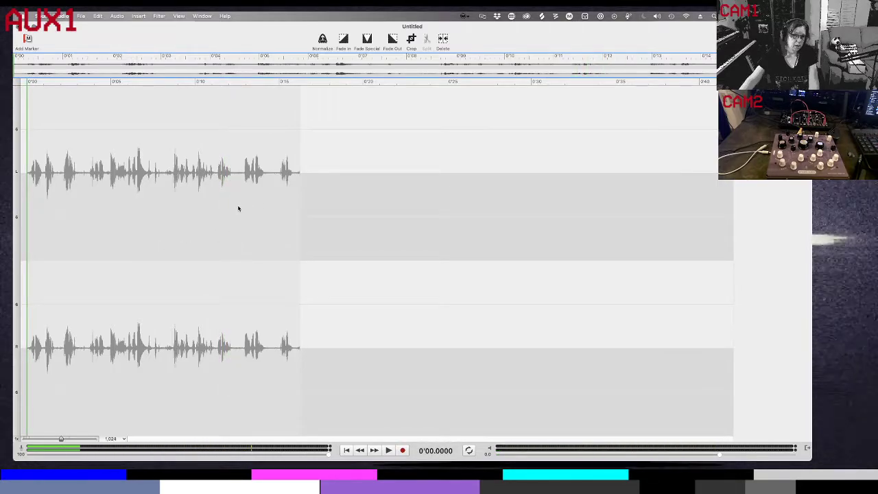
Delete the end of the clip from about 12.6 seconds onward and check the new ending
click(249, 206)
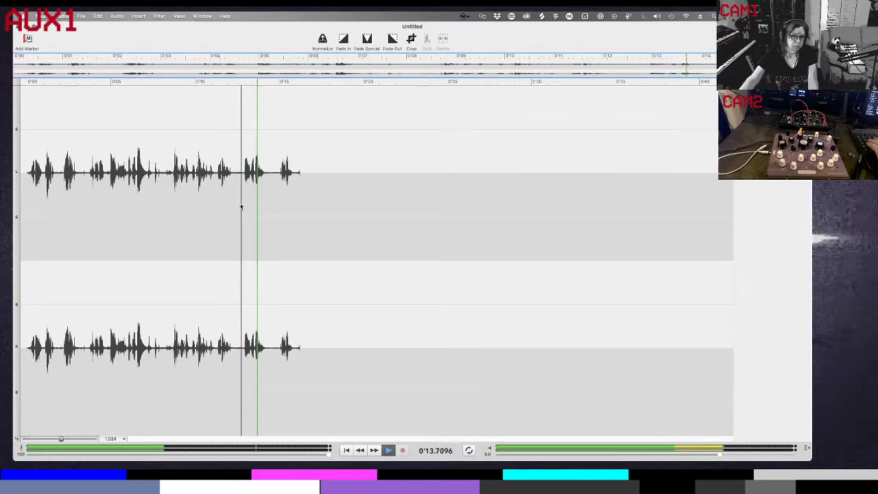
drag(240, 206, 306, 214)
key(BackSpace)
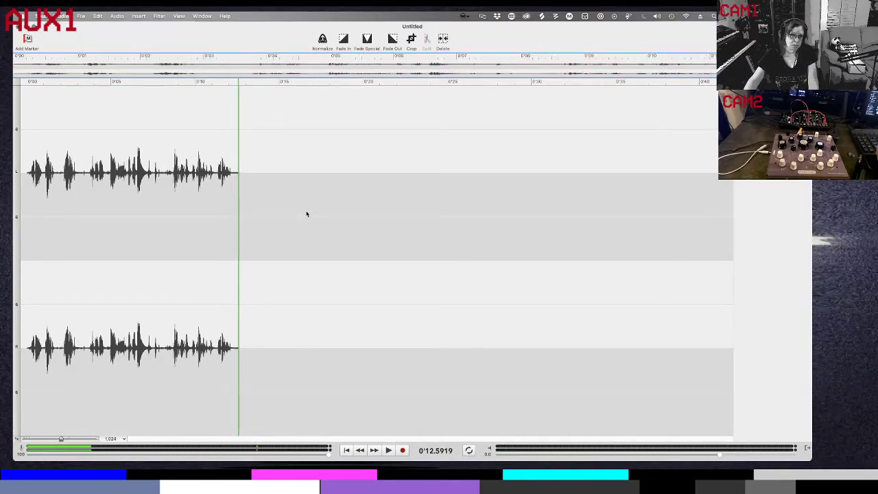
click(208, 182)
key(space)
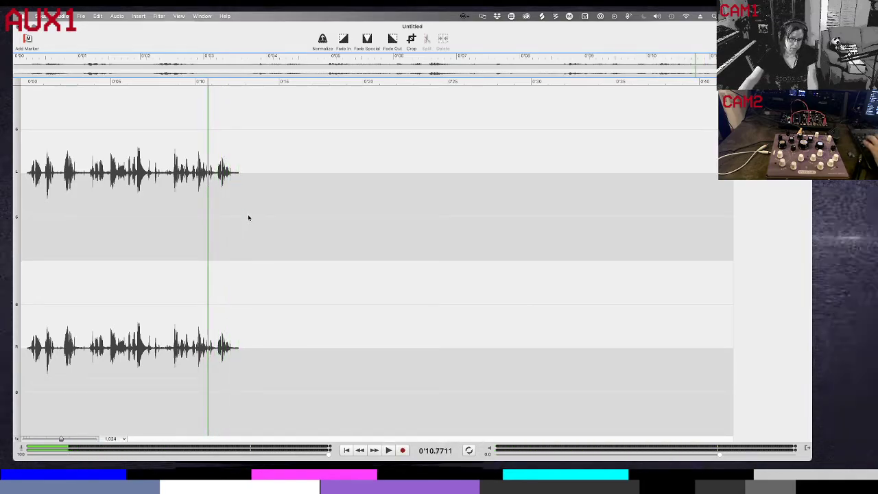
Normalize the entire clip to a peak level of 0 dB, calculated independently for each track
key(super+a)
key(super+shift+n)
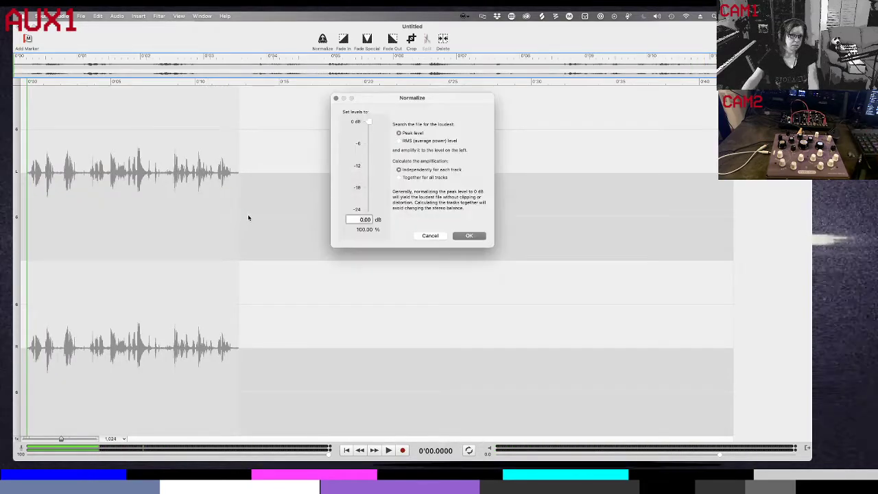
click(481, 236)
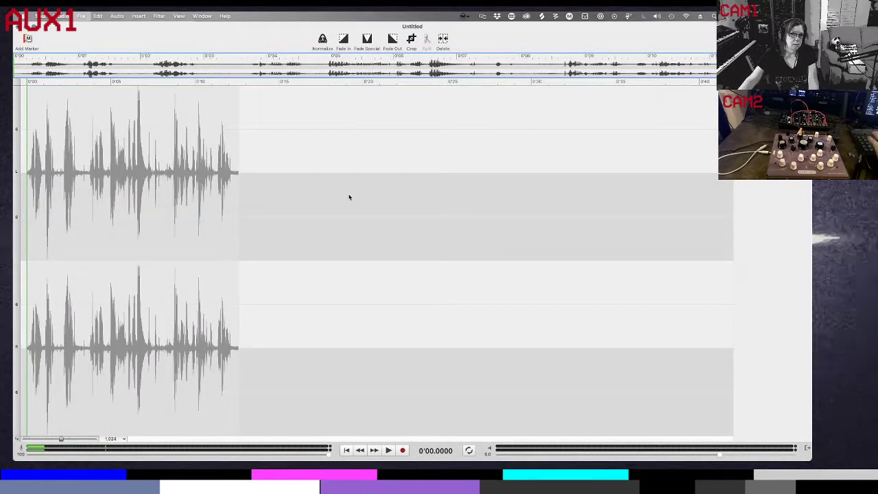
Save the clip to the desktop as we rebel against it.aiff
key(super+s)
text(we rebs)
text(l against it.aif)
key(Return)
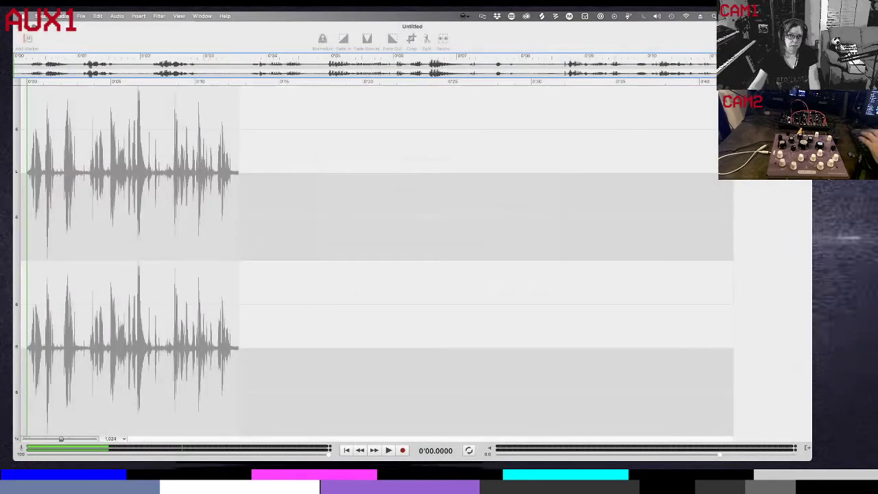
Hide Sound Studio, move the saved clip to a clear spot on the desktop, and close the Punks Goths and Mods folder
click(329, 224)
key(super+h)
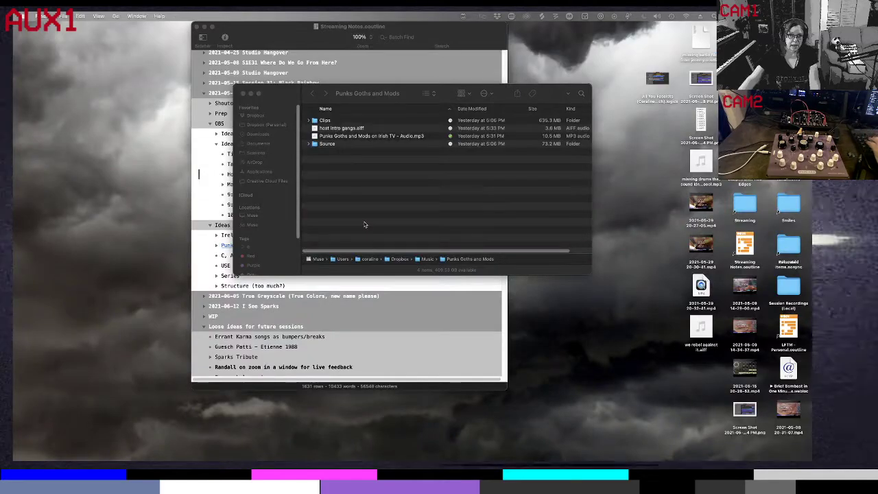
click(701, 328)
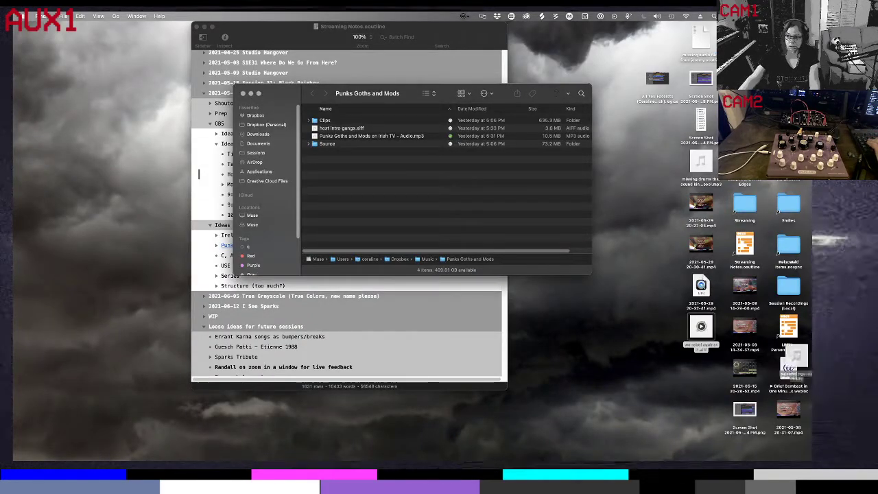
drag(705, 369, 681, 342)
key(super+w)
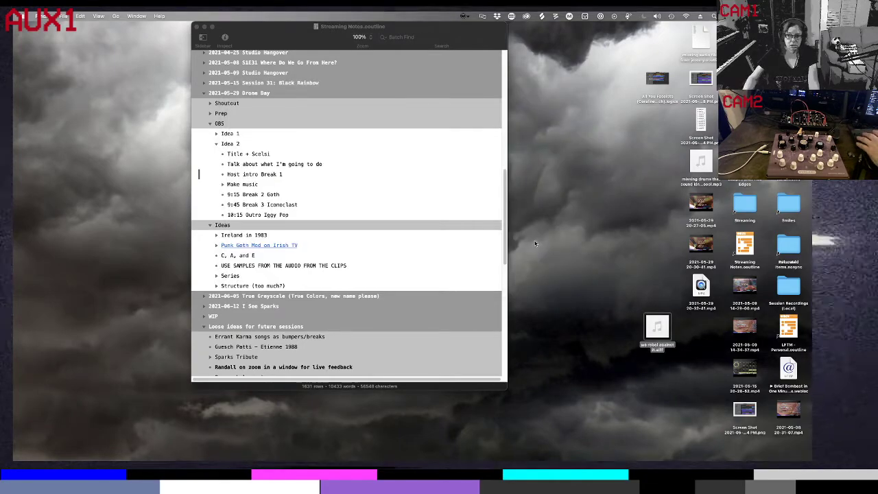
Switch to The Punk project, place we rebel against it on the Host philosophy of punk track around bar 18, and minimize the file window
key(ctrl+Right)
key(ctrl+Left)
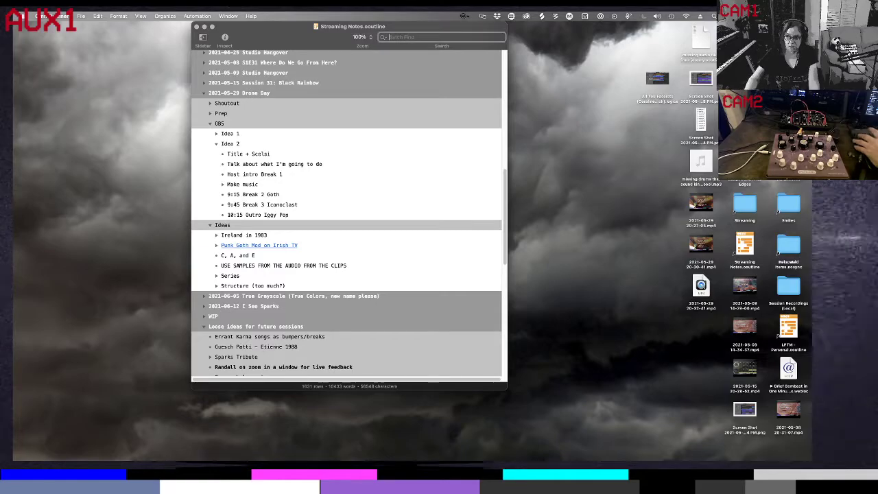
key(ctrl+Right)
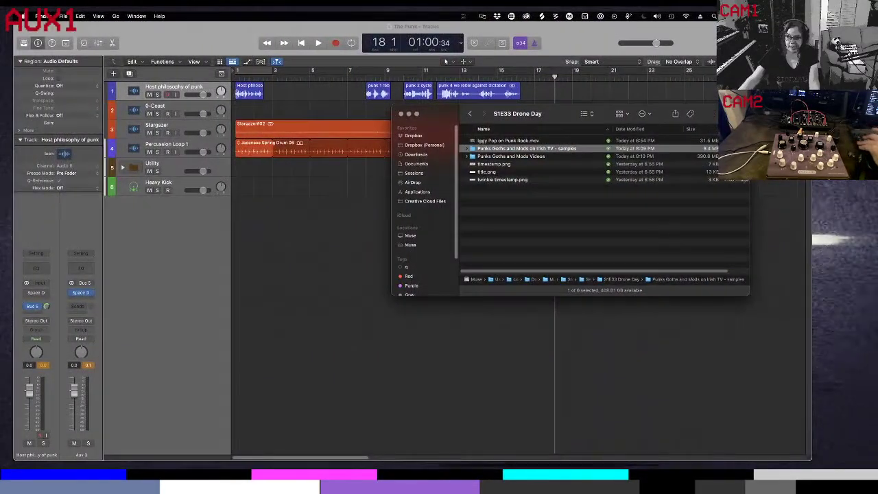
drag(521, 149, 561, 87)
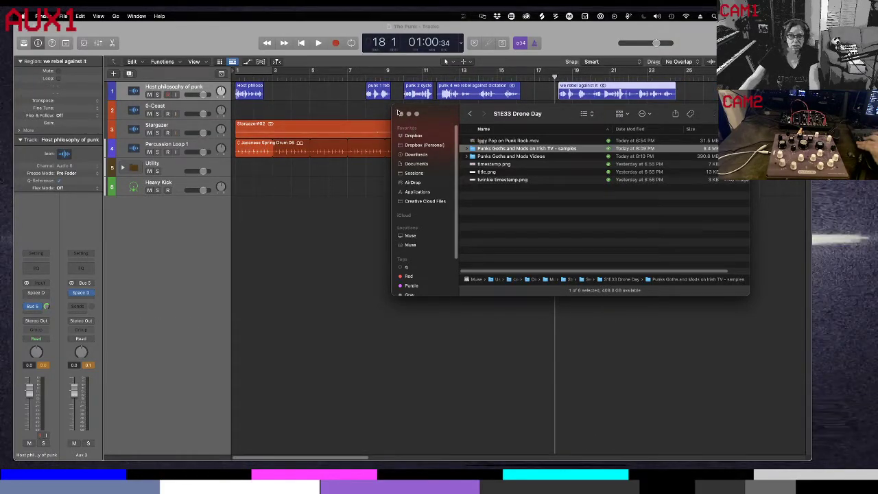
key(super+m)
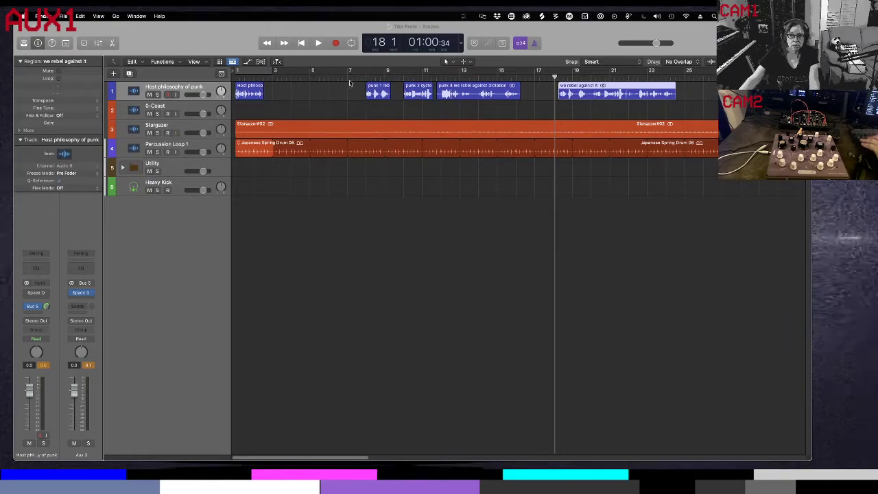
Play the we rebel against it clip in the arrangement, and compare it with the older punk 1 clip
key(space)
key(space)
click(521, 84)
key(space)
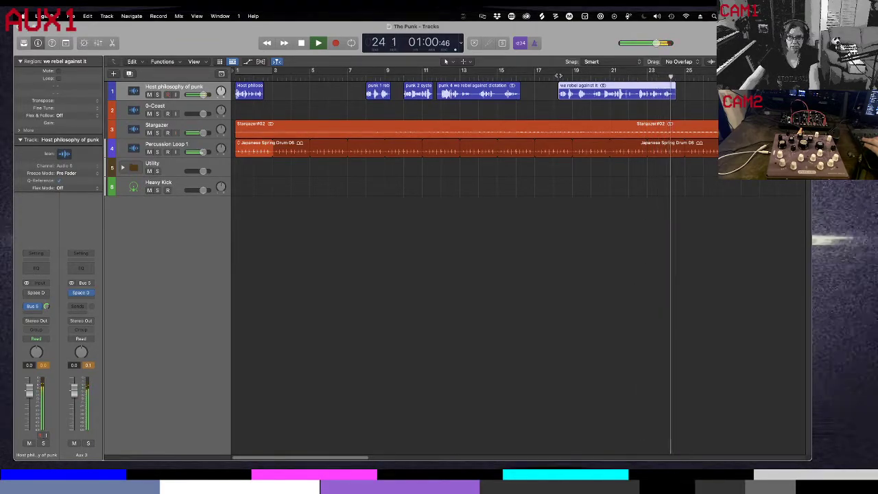
click(368, 96)
click(358, 75)
key(space)
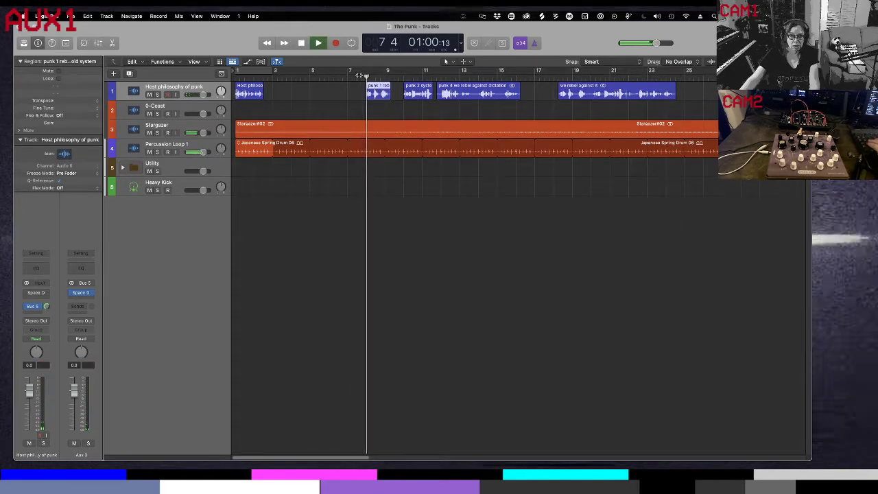
key(space)
Delete the three older punk clips and move we rebel against it to bar 8 in their place
click(354, 87)
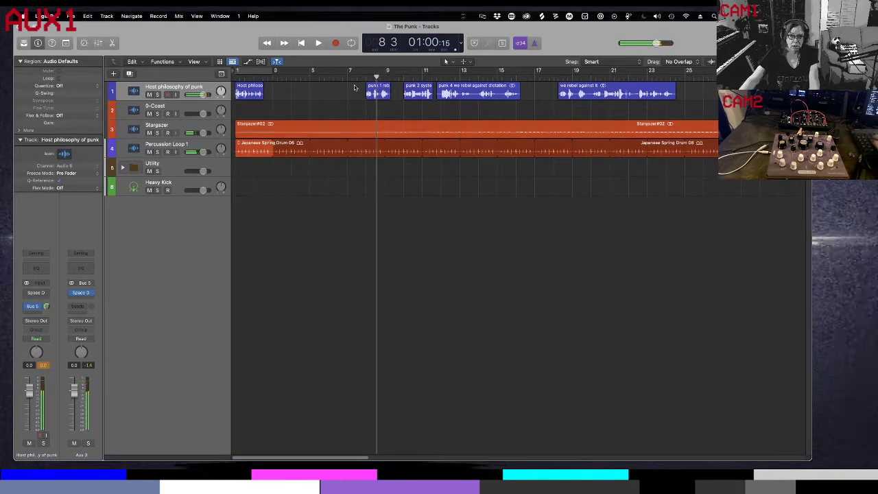
drag(354, 87, 469, 91)
key(Delete)
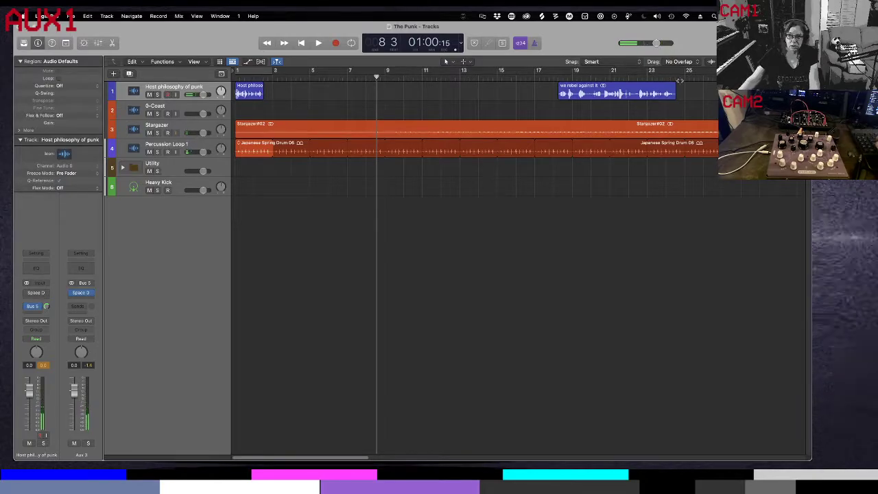
click(642, 77)
drag(642, 76, 460, 79)
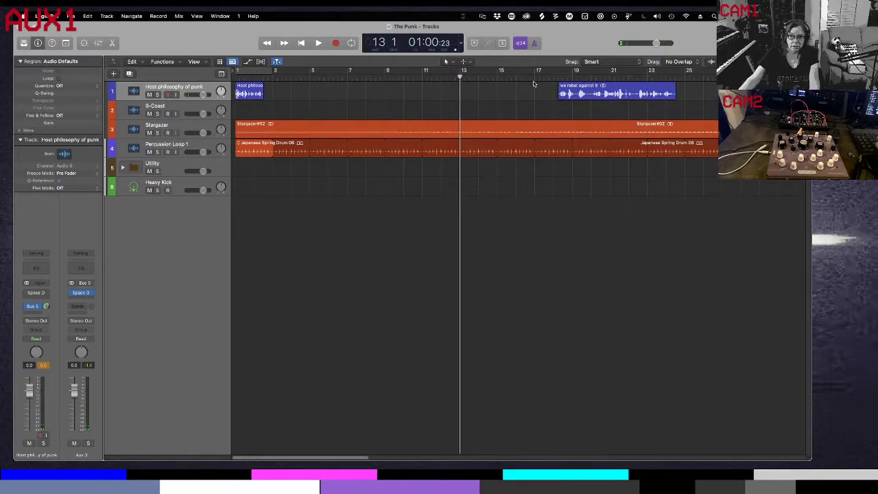
drag(571, 89, 378, 88)
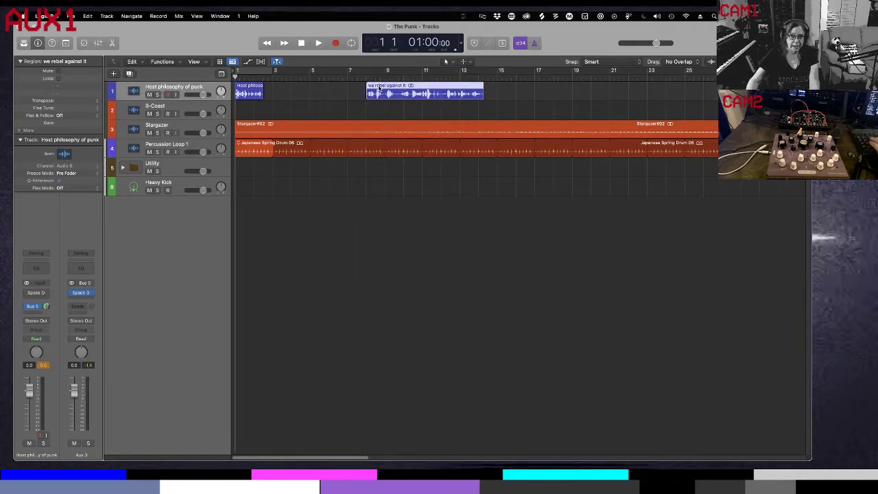
Rename the Host philosophy of punk track as Host, duplicate it, and name the upper of the two tracks Punk
click(200, 88)
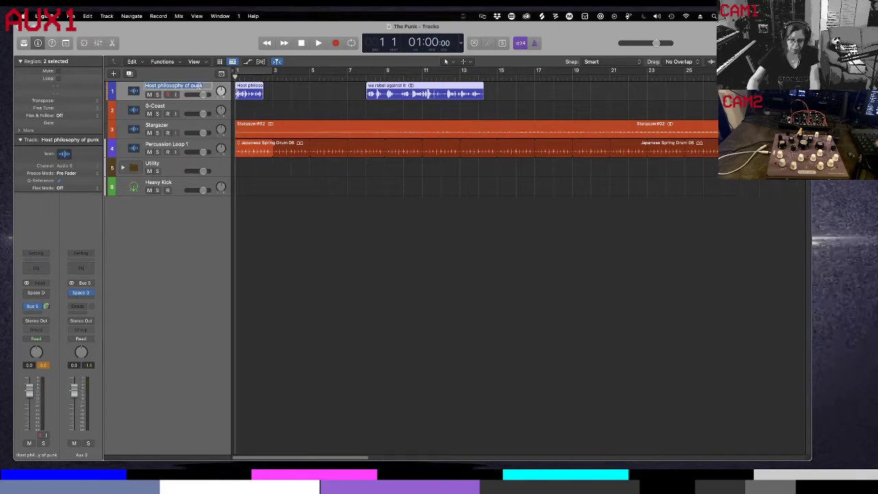
key(super+d)
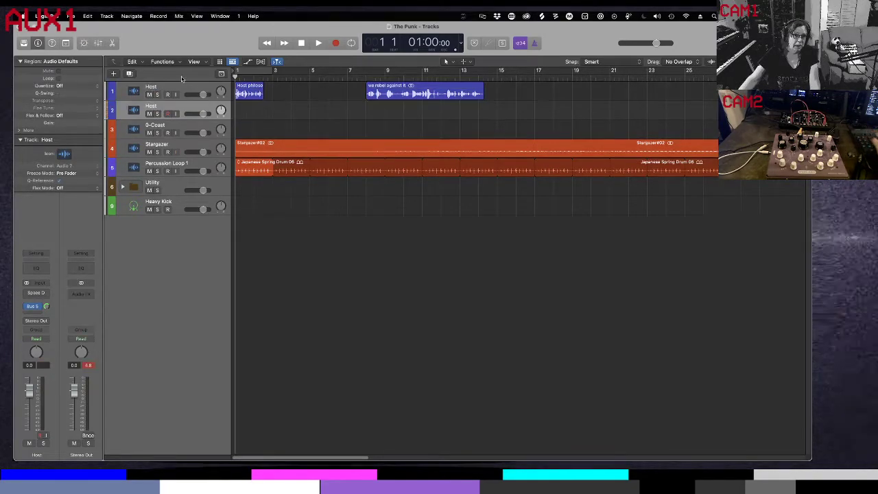
double_click(153, 87)
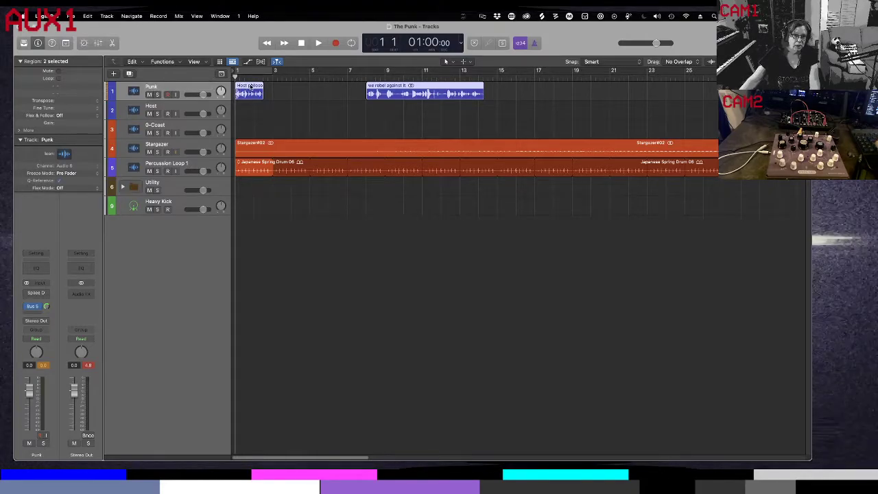
Move the Host philosophy of punk clip onto the Host track, then pan Punk to the right and Host to -20
drag(249, 92, 251, 106)
drag(409, 110, 409, 95)
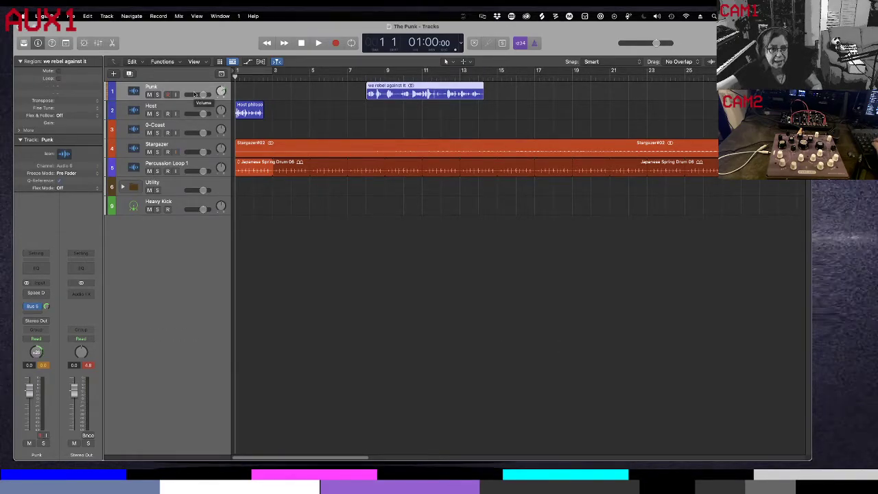
key(Down)
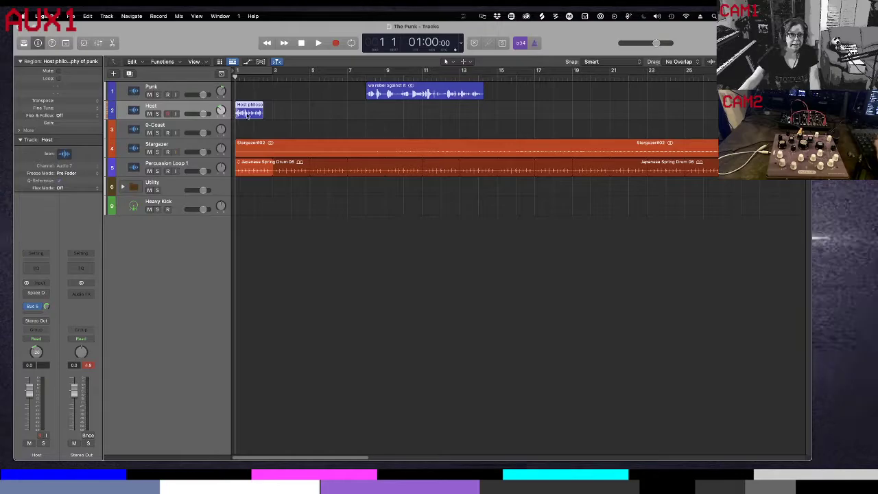
Play through the arrangement, then shift the Host clip to bar 5 and we rebel against it to bar 9
key(space)
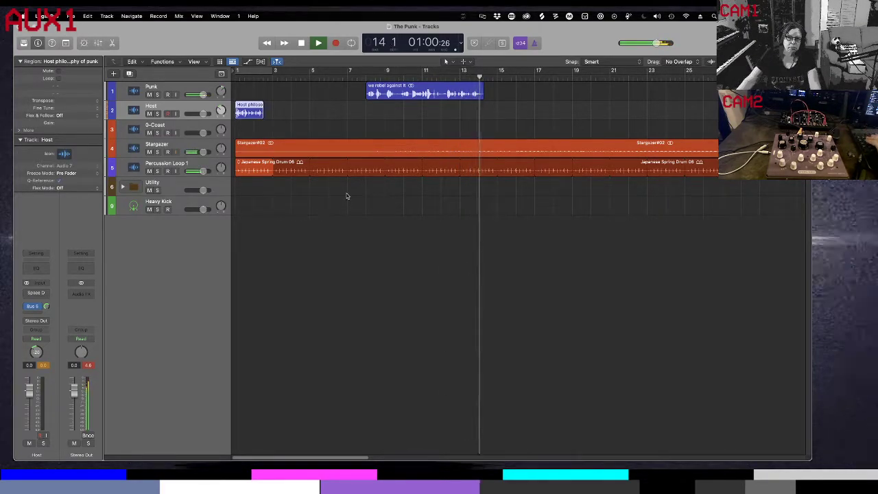
drag(383, 86, 328, 87)
key(Return)
key(space)
drag(255, 128, 433, 86)
Play the arrangement while setting the Punk track's volume to -1.0 dB and its pan to +16
key(space)
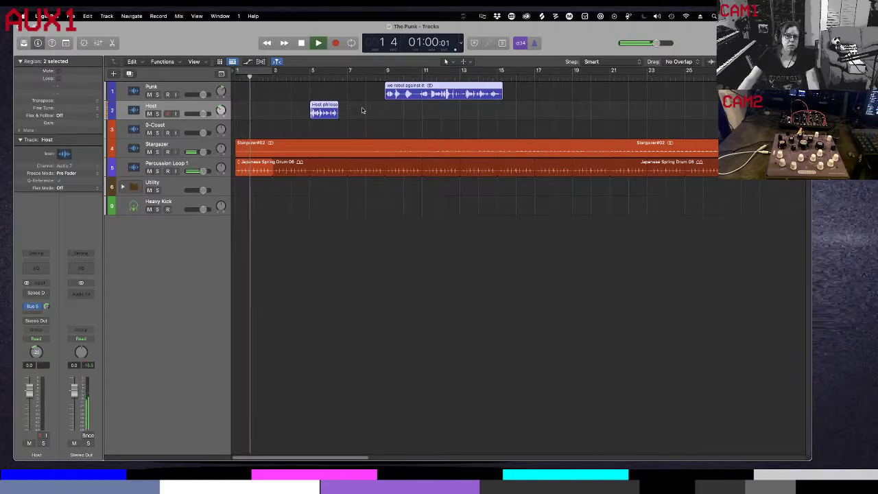
click(184, 89)
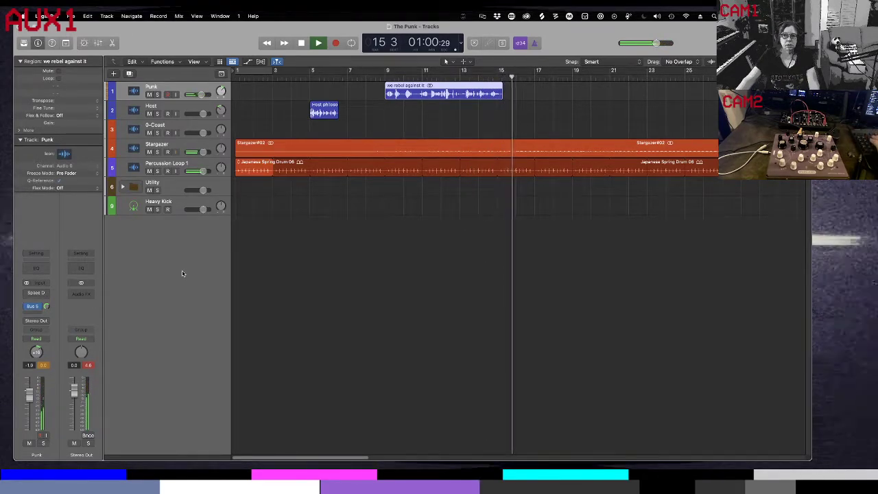
key(space)
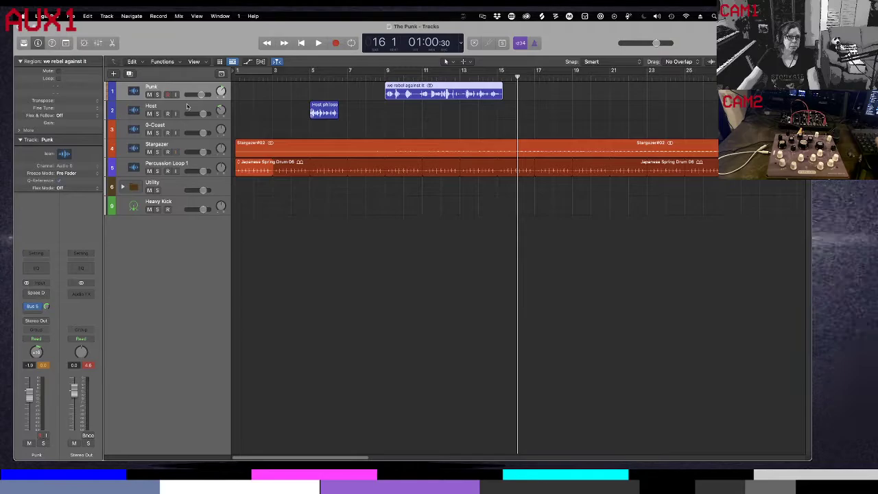
Check the Streaming Notes outline, return to The Punk project, and select the Stargazer track
click(187, 125)
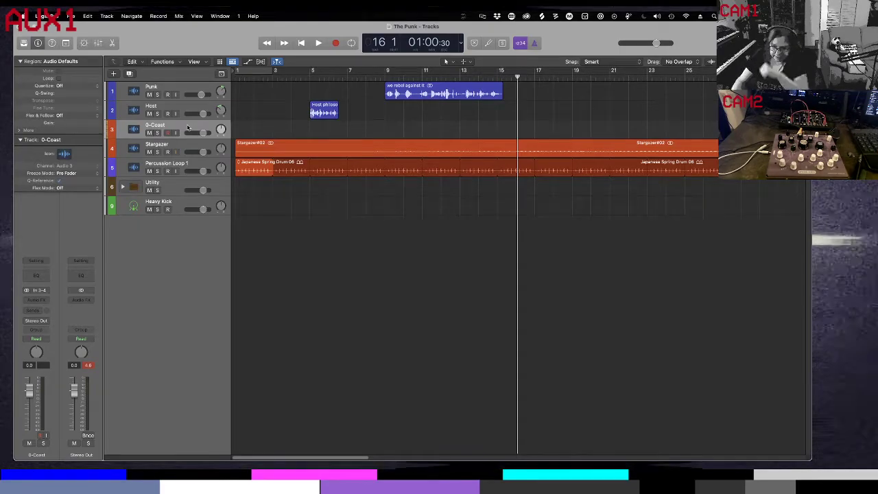
key(super+h)
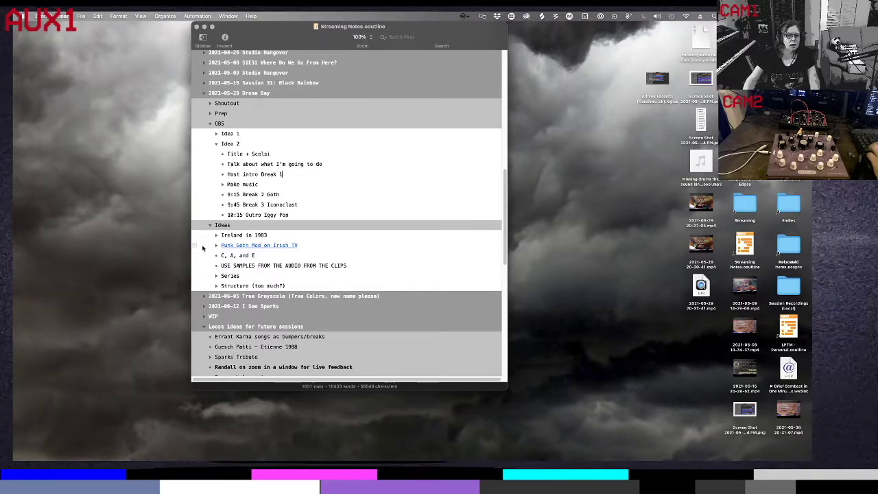
key(ctrl+Right)
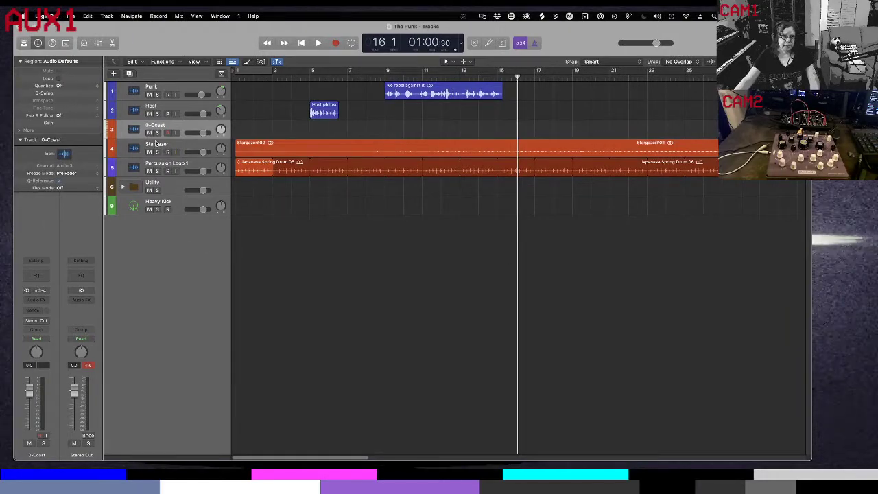
click(183, 145)
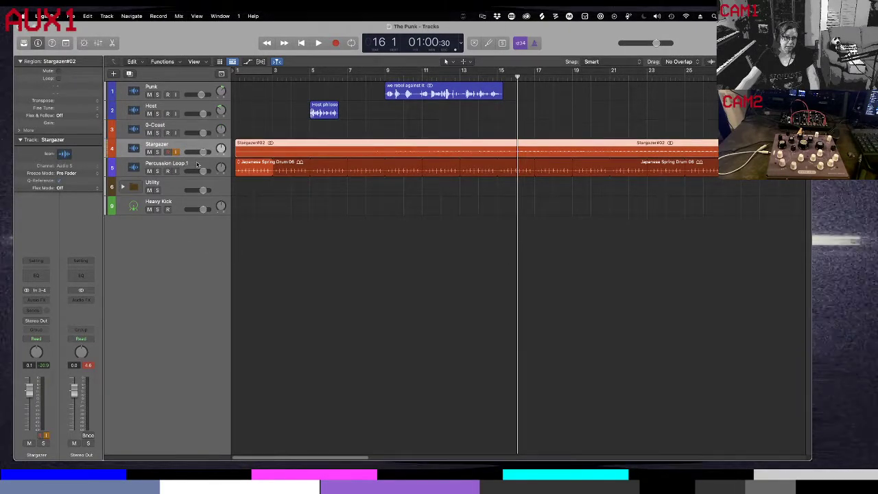
Create a stereo Sampler software instrument track below Percussion Loop 1 and load the Metallic Whine patch
click(198, 165)
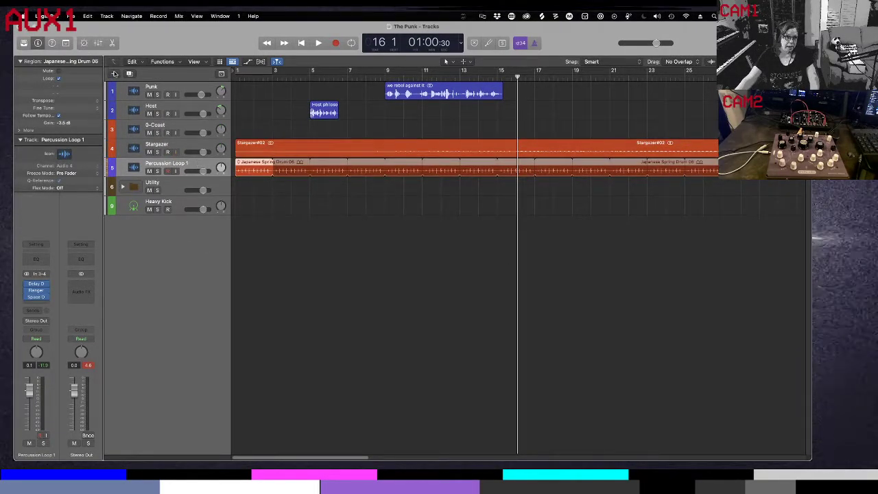
click(114, 73)
click(287, 201)
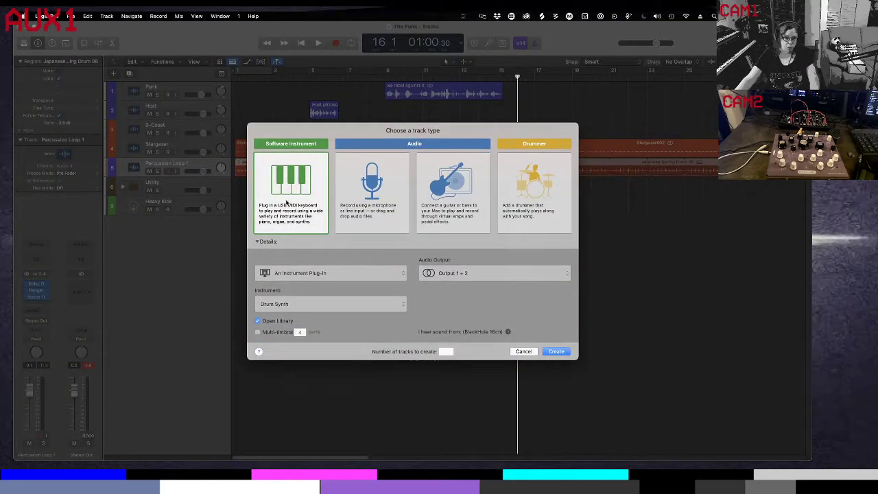
click(308, 304)
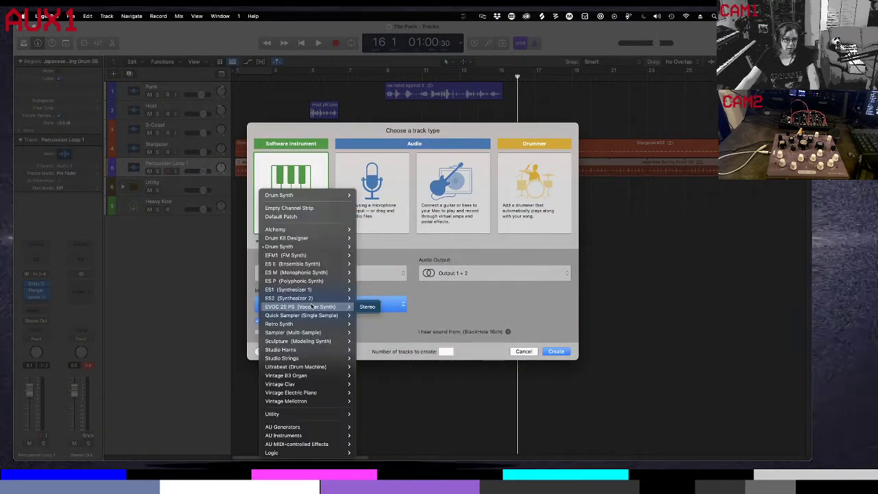
mouse_move(307, 334)
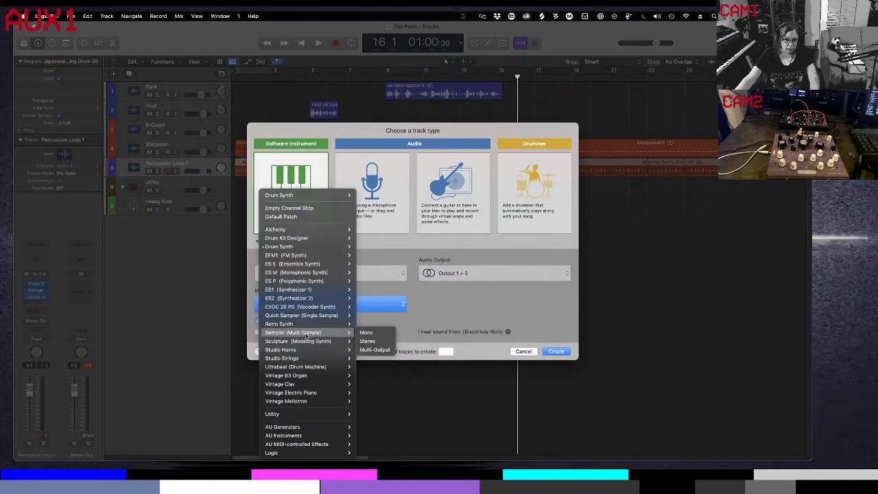
click(367, 340)
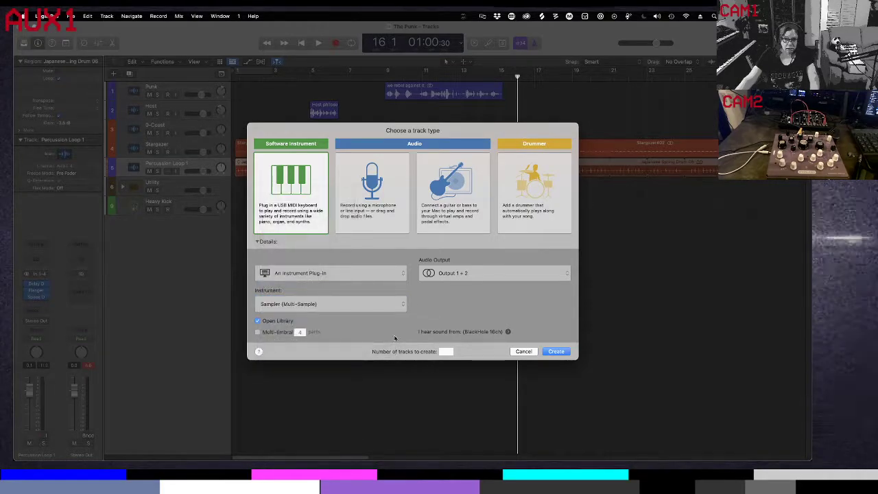
click(559, 355)
click(41, 157)
key(y)
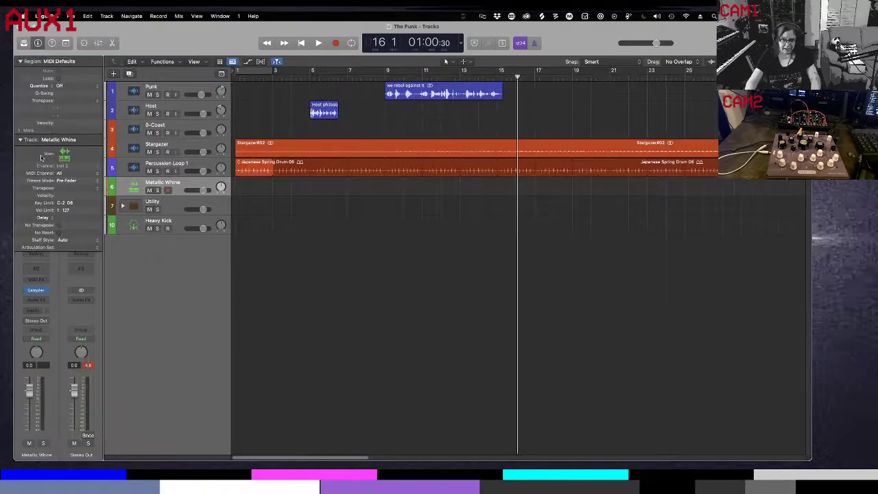
Move the Metallic Whine track above Stargazer and record a performance on it from the start of the project
key(Return)
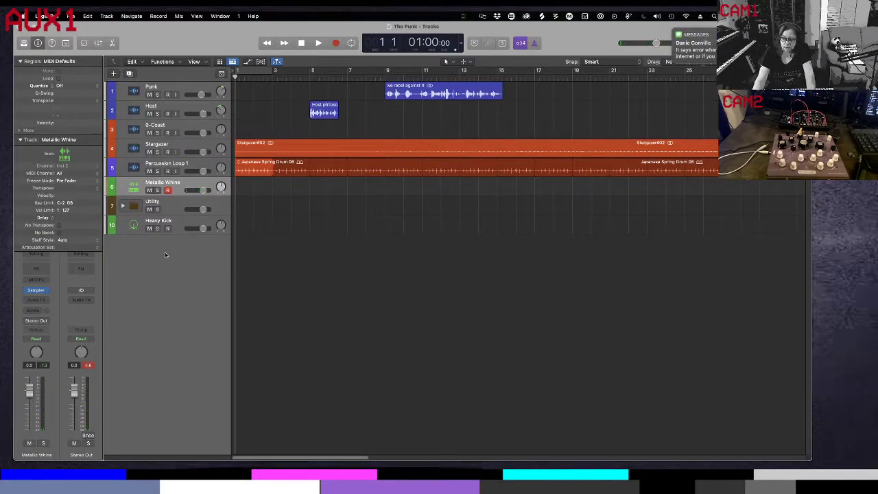
key(period)
key(period)
key(period)
key(period)
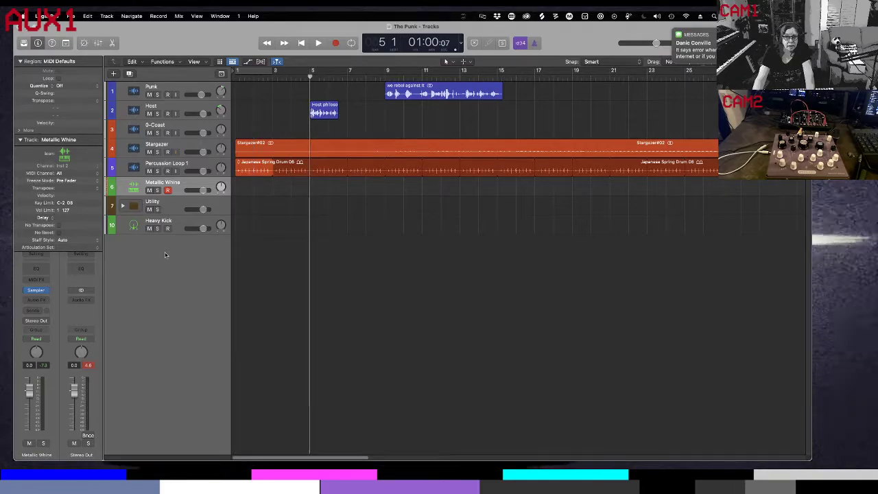
key(Return)
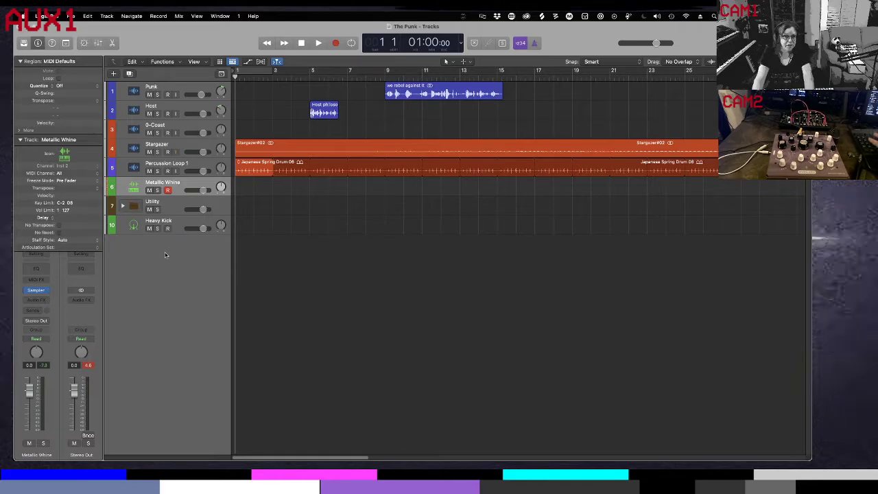
drag(182, 184, 182, 144)
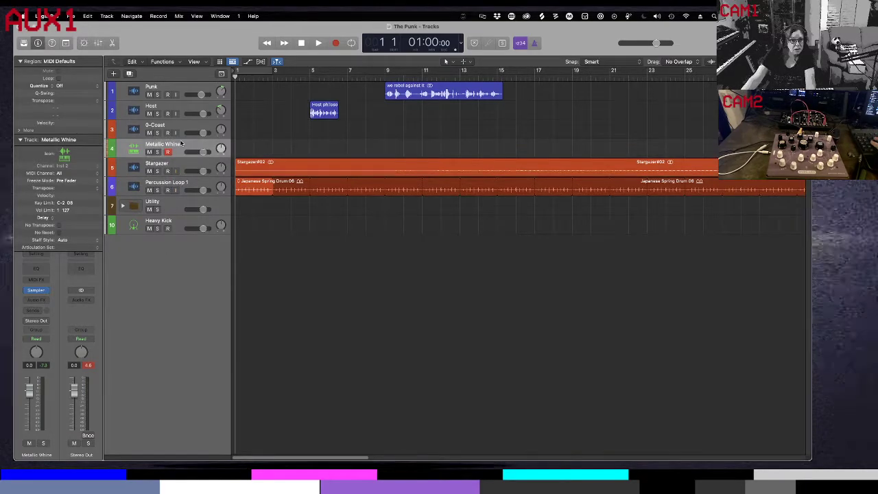
key(r)
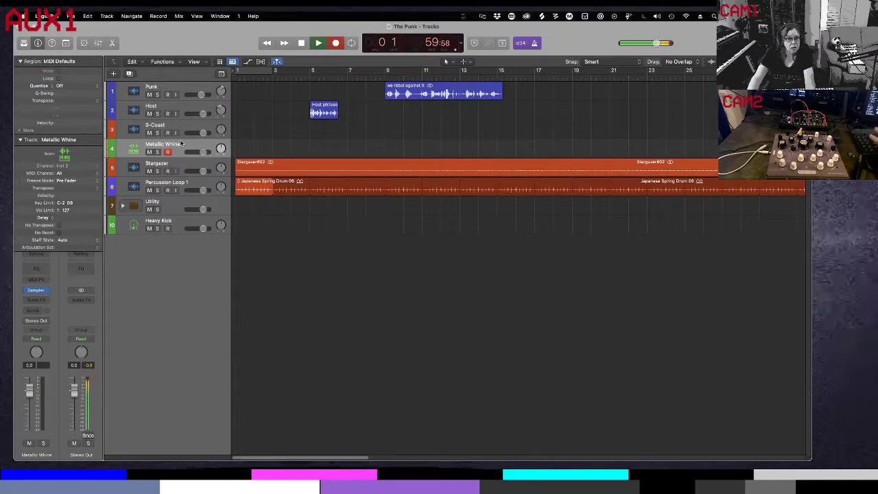
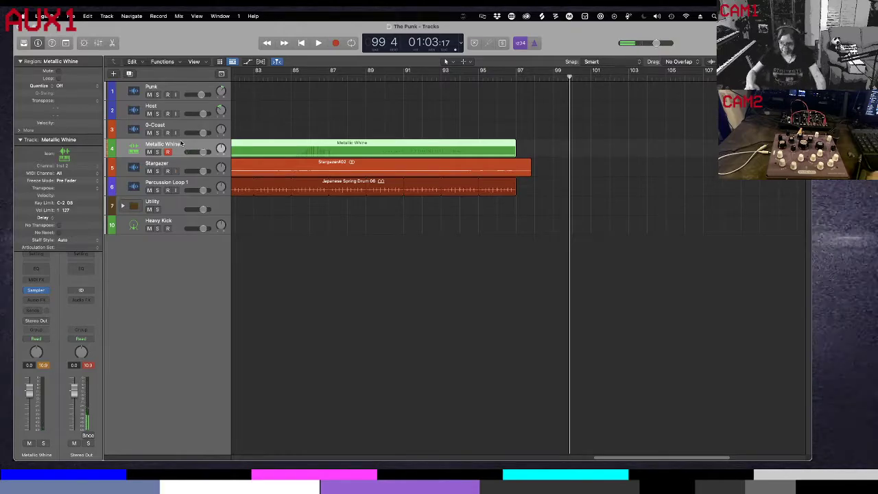
Play back the arrangement with the Metallic Whine recording from the start and stop at bar 17
key(Return)
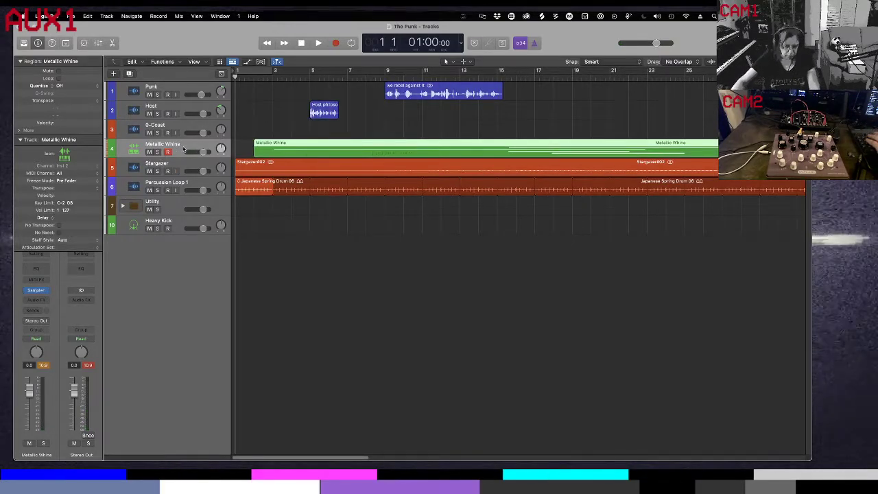
key(space)
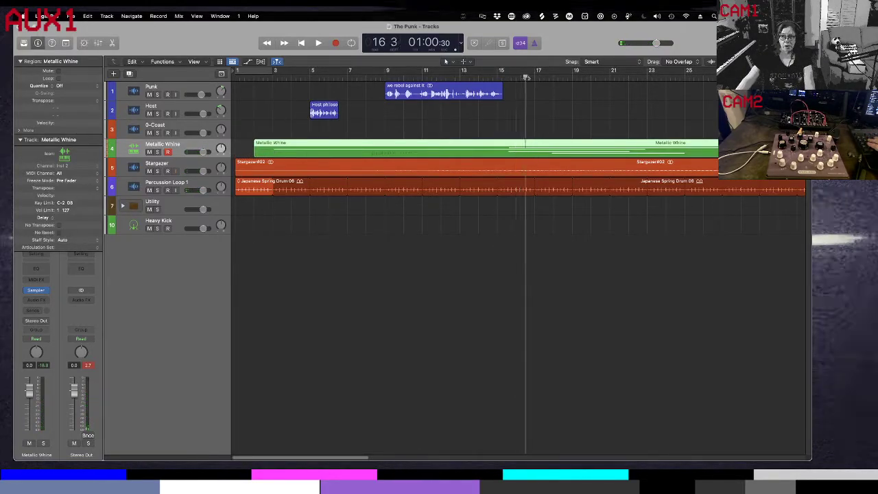
key(space)
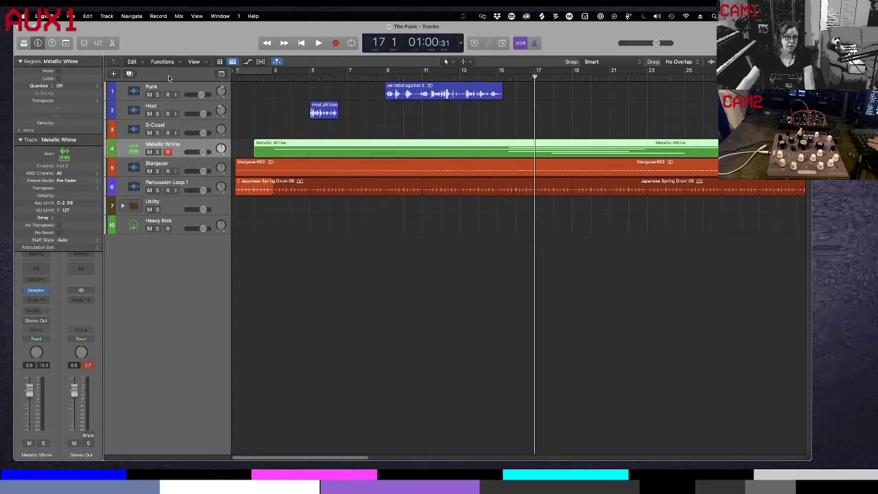
Show the global tracks and hide Arrangement, Signature and Tempo, leaving only the Marker track
click(221, 74)
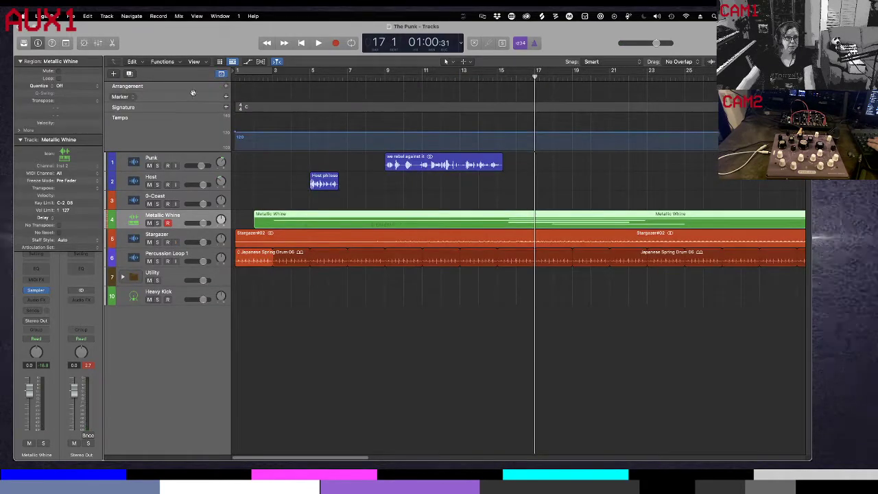
right_click(193, 129)
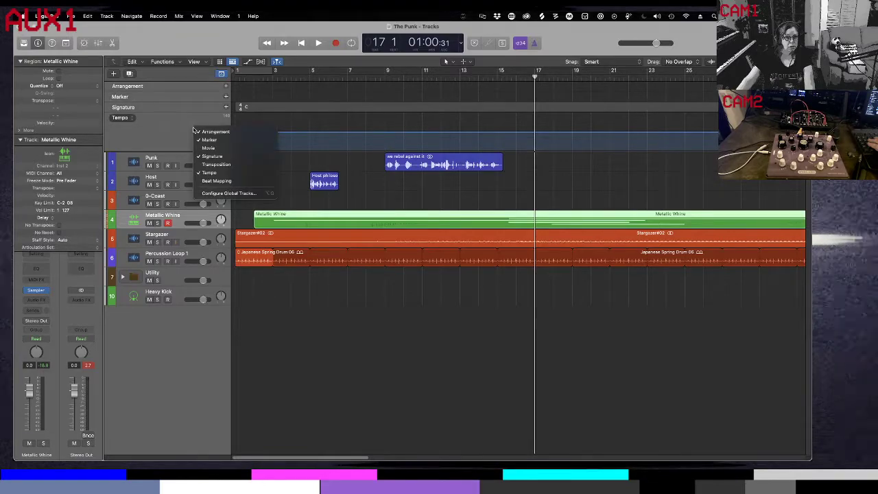
click(206, 131)
right_click(192, 134)
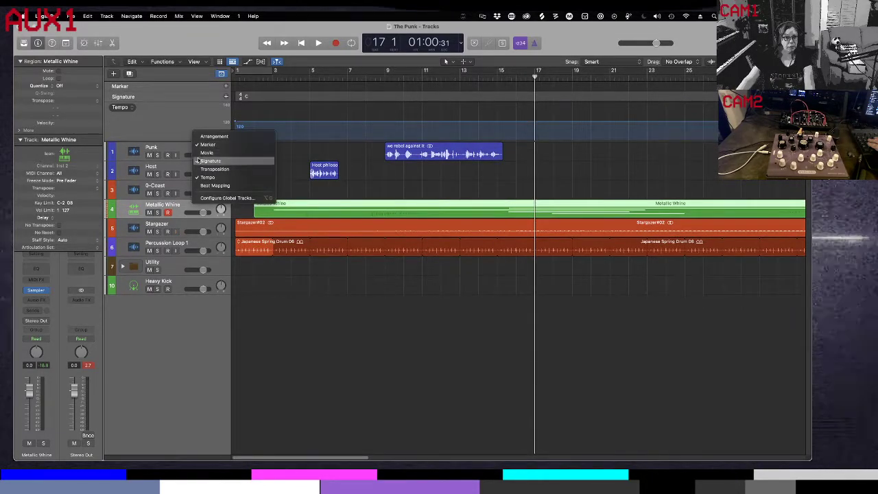
click(199, 161)
right_click(189, 124)
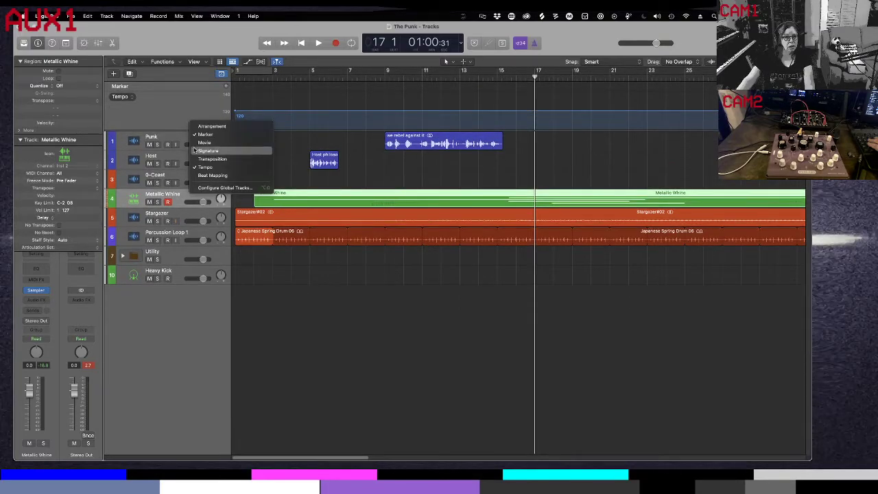
click(194, 164)
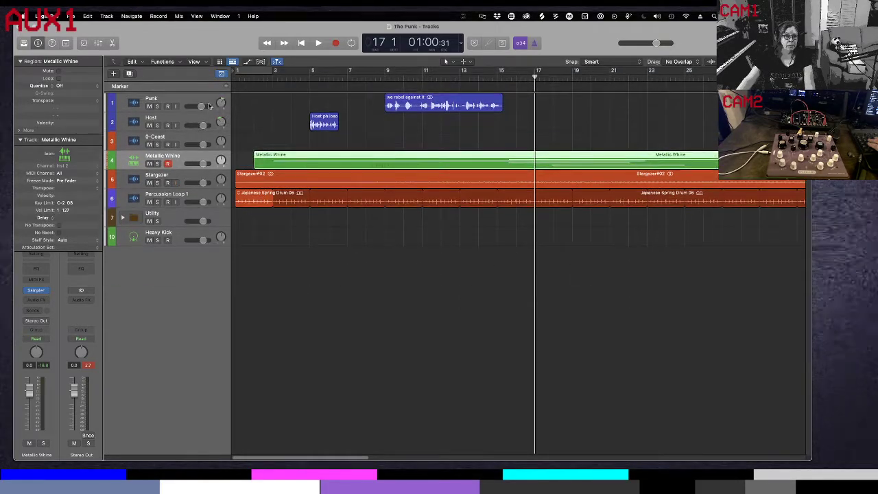
Add a marker at bar 17 and name it Part 2
click(227, 85)
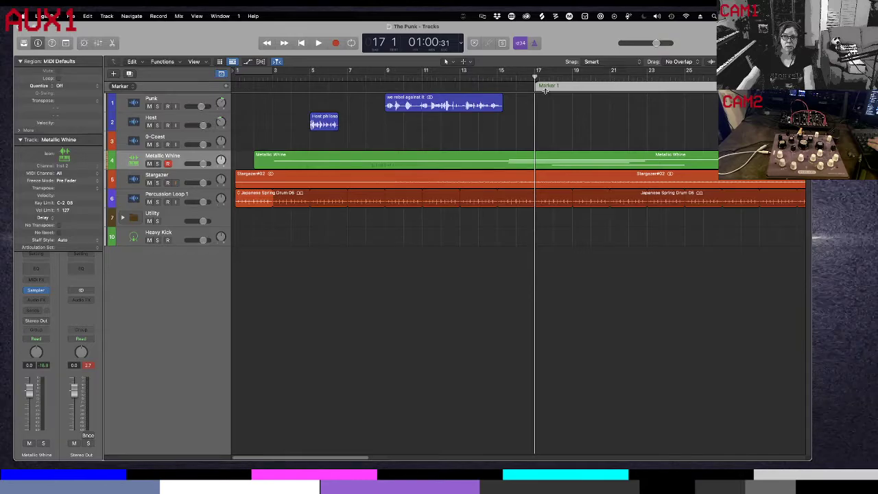
text(Transition 1)
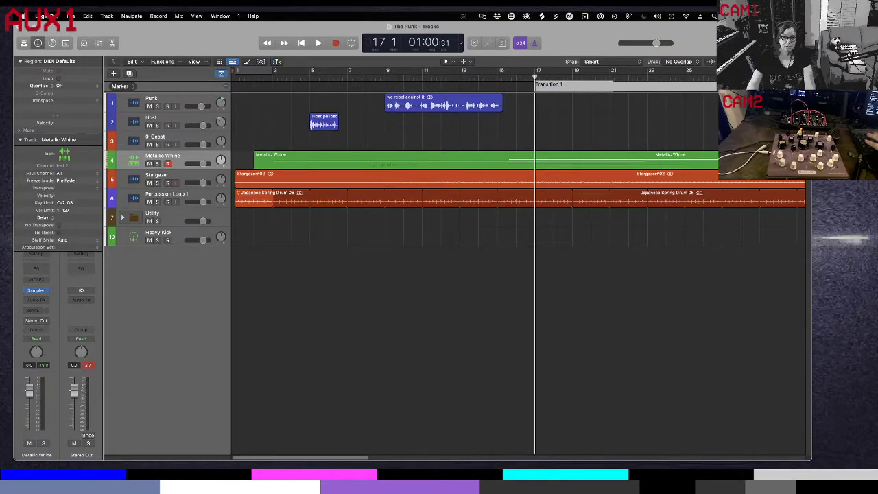
key(Return)
text(Part 2)
key(Return)
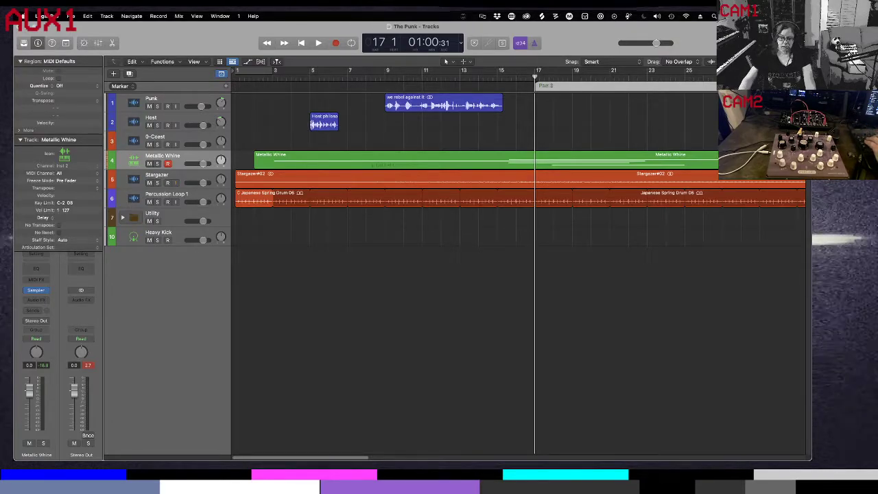
Add a marker at bar 1 and name it Part 1
click(226, 86)
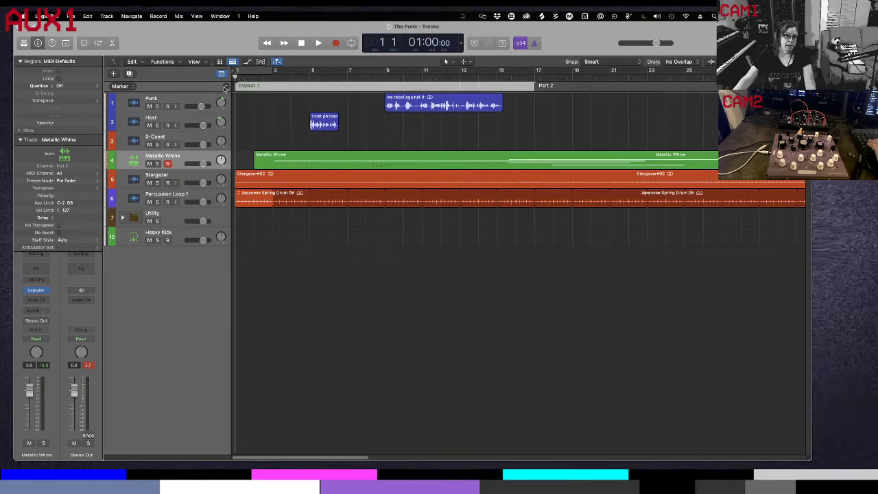
text(Part 1)
key(Return)
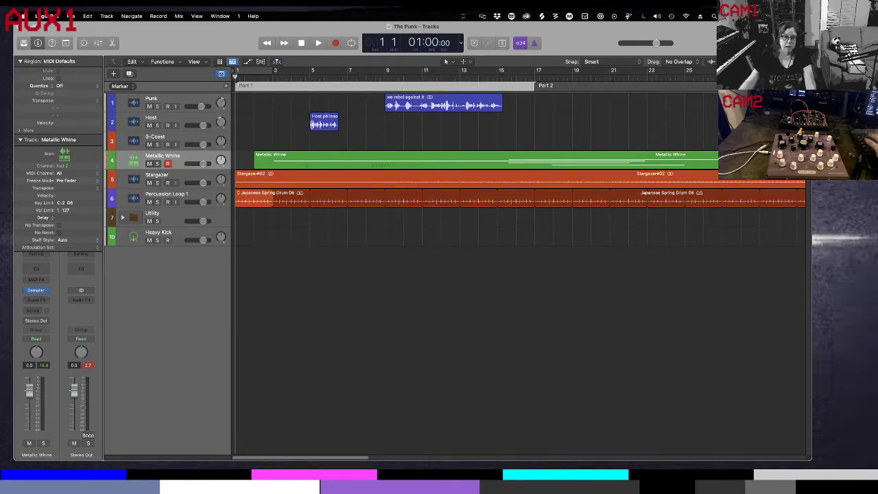
Start the Part 1 marker at bar 5, move Part 2 to about bar 21, and extend Part 1 up to it
click(535, 76)
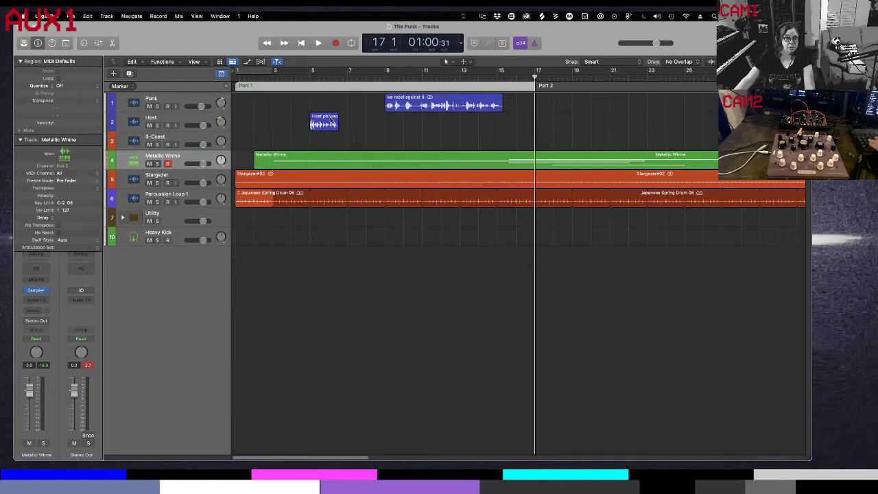
drag(236, 86, 312, 87)
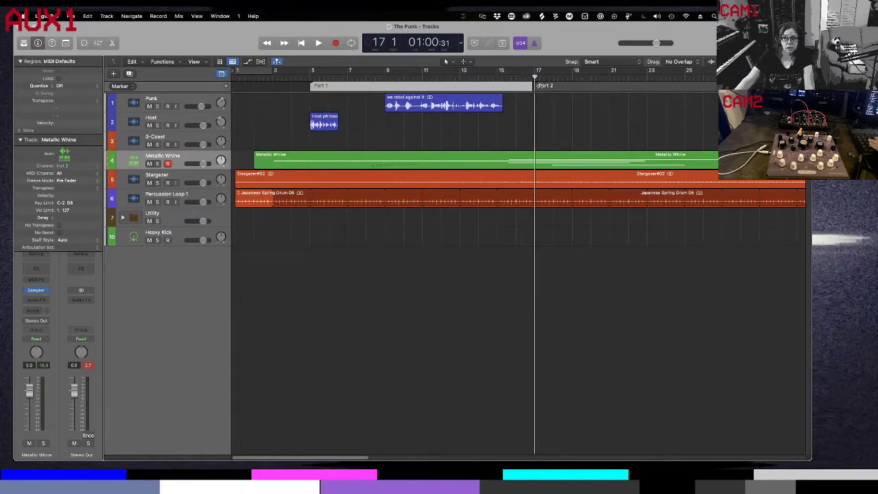
drag(537, 86, 613, 86)
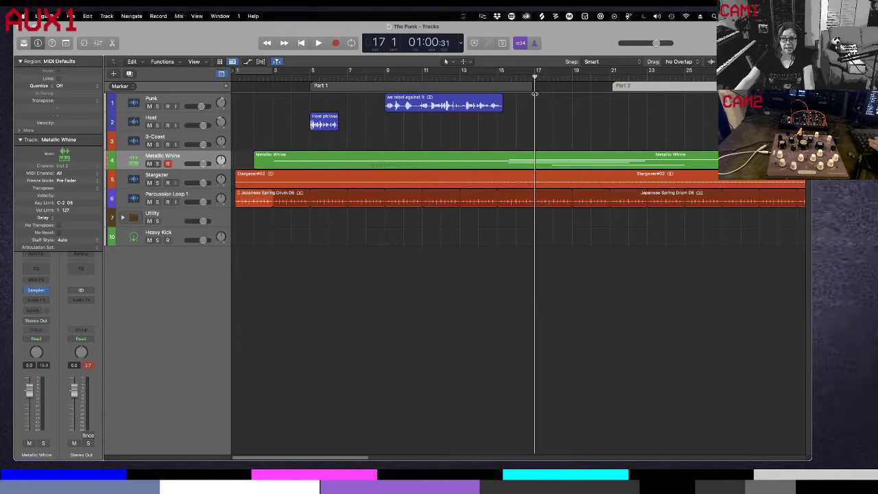
drag(534, 87, 613, 88)
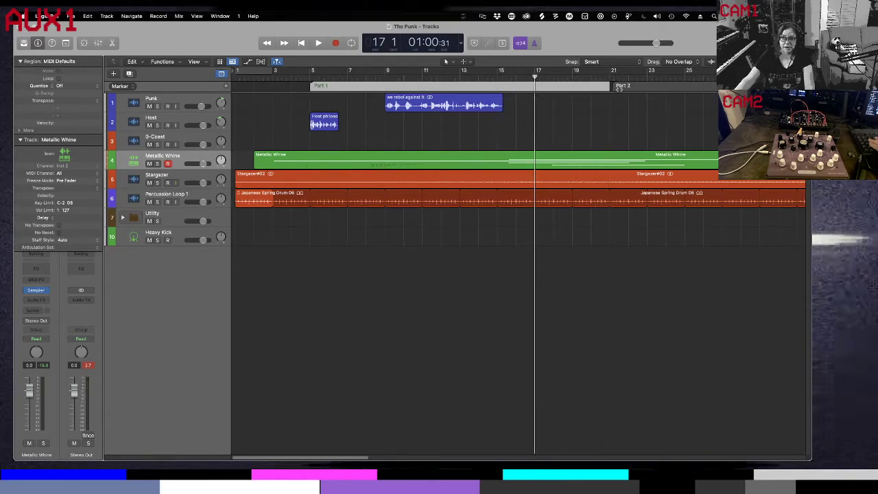
click(619, 88)
drag(620, 88, 627, 91)
Play the arrangement from the start while extending Part 1 to meet Part 2 and setting Metallic Whine's volume to -1.0 dB
key(Return)
key(space)
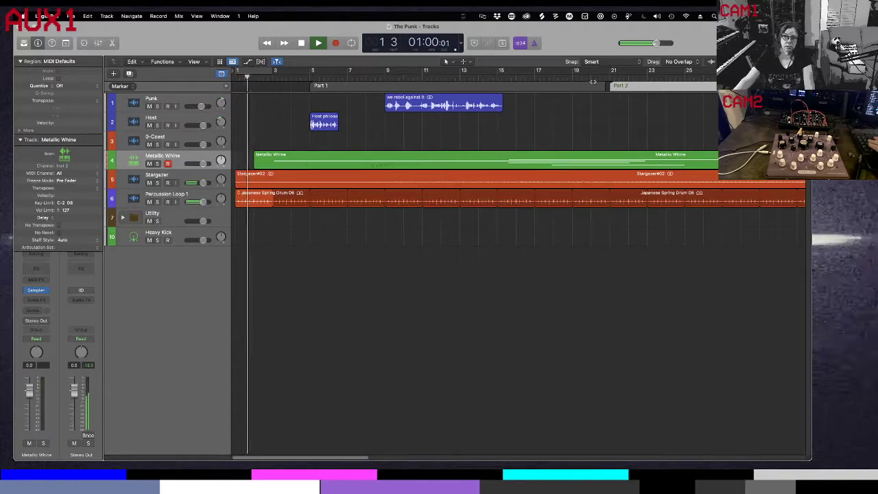
drag(603, 88, 609, 86)
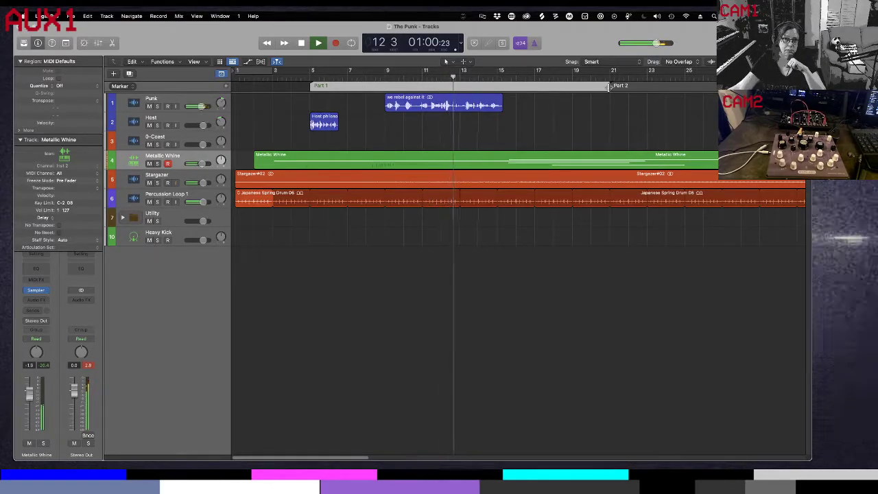
Select the Punk track during playback and set its volume to -3.7 dB
key(Up)
key(Up)
key(Up)
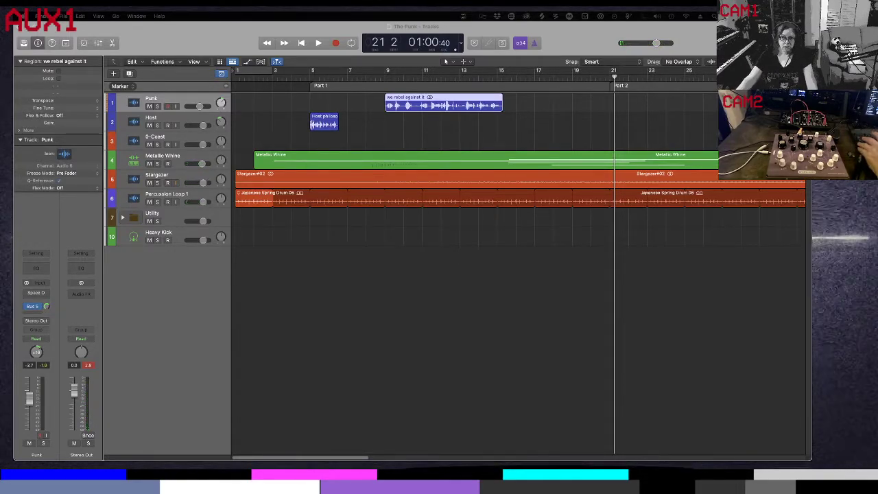
Switch to the Streaming Notes outline to check the session plan, and return to The Punk project
key(super+Tab)
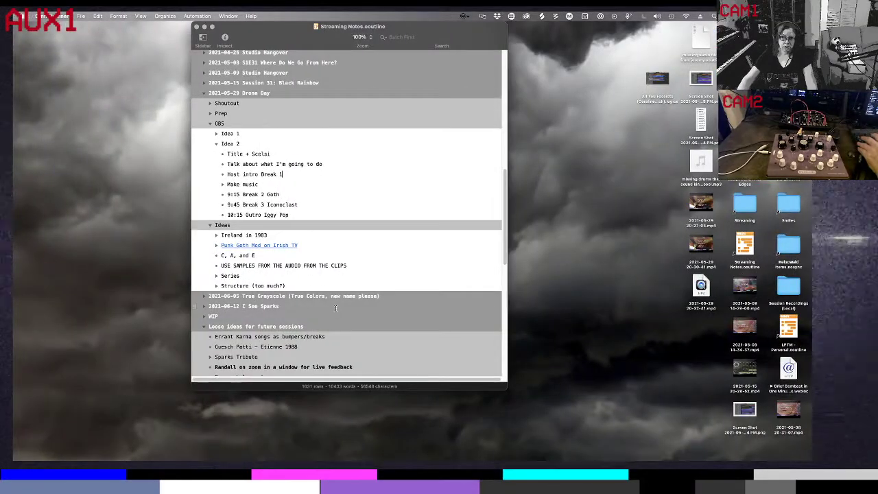
key(super+Tab)
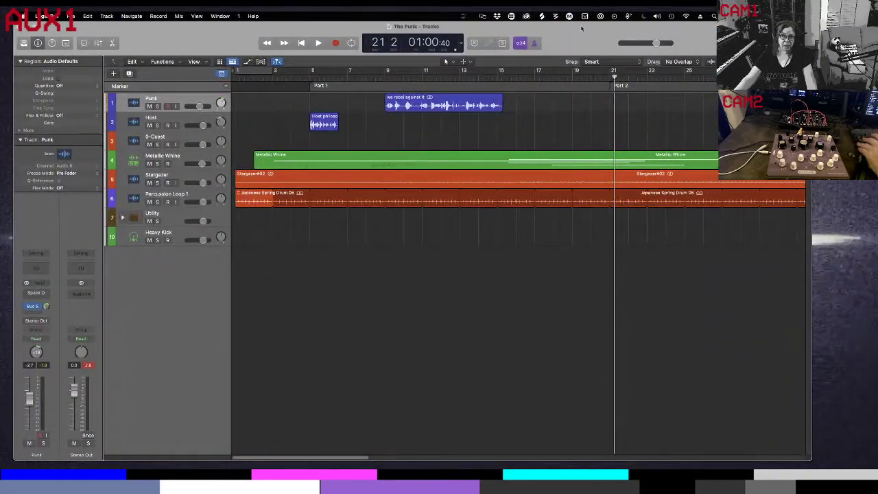
double_click(612, 31)
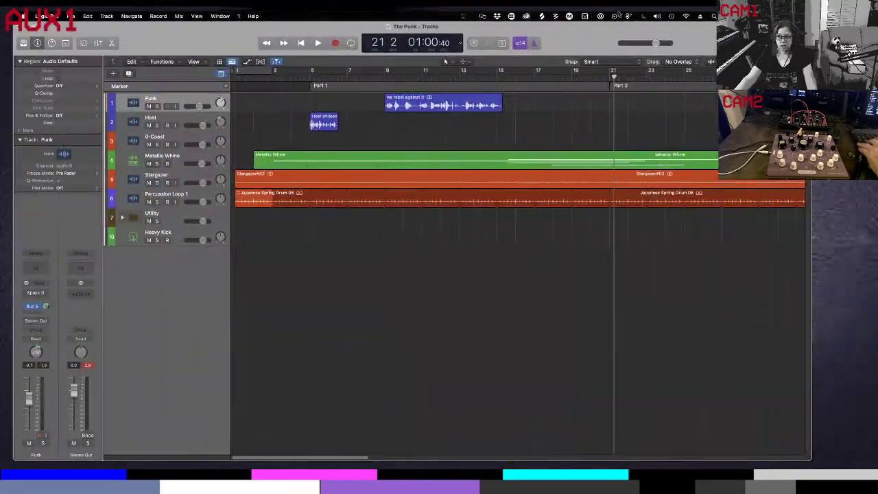
Open the S1E33 Drone Day folder's "Punks Goths and Mods on Irish TV - samples" in Finder, move its window aside, and return to The Punk project
click(637, 180)
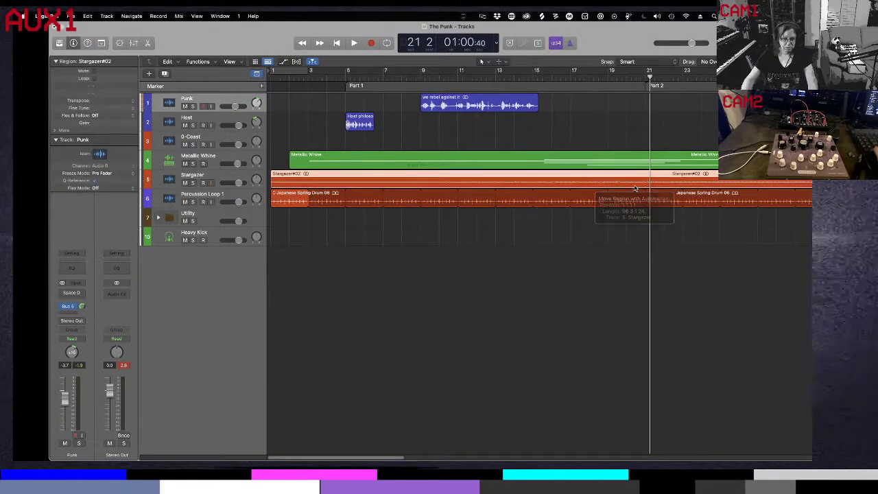
key(super+Tab)
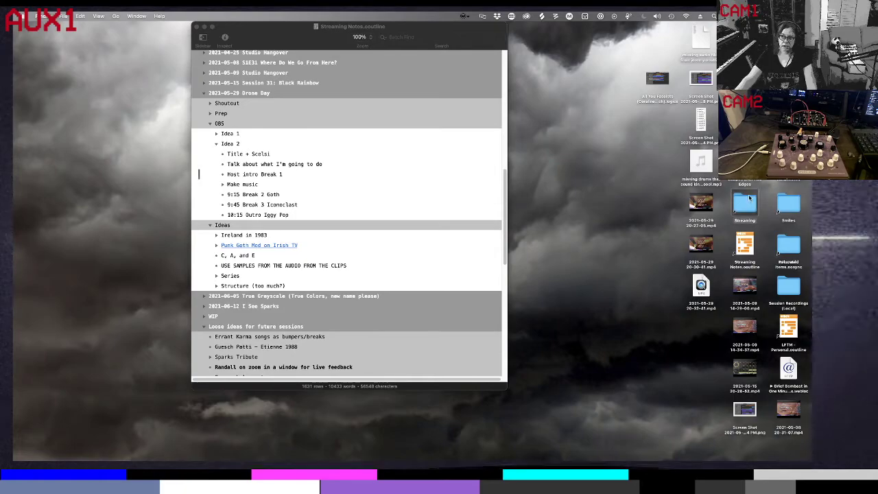
double_click(750, 198)
key(Down)
key(super+Down)
key(Down)
key(super+Down)
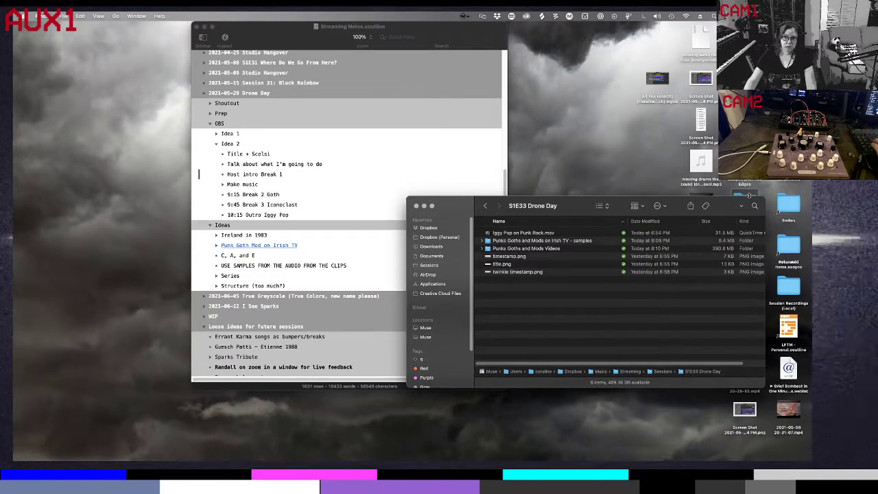
key(Down)
key(Down)
key(super+Down)
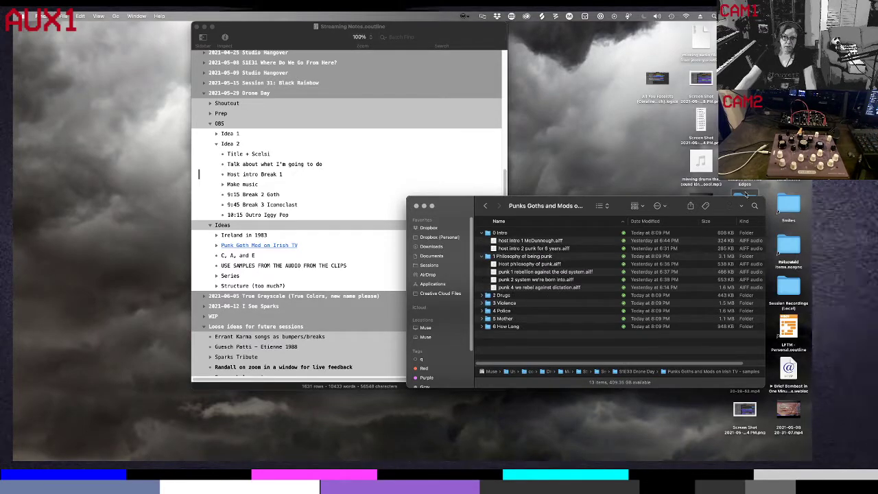
key(super+w)
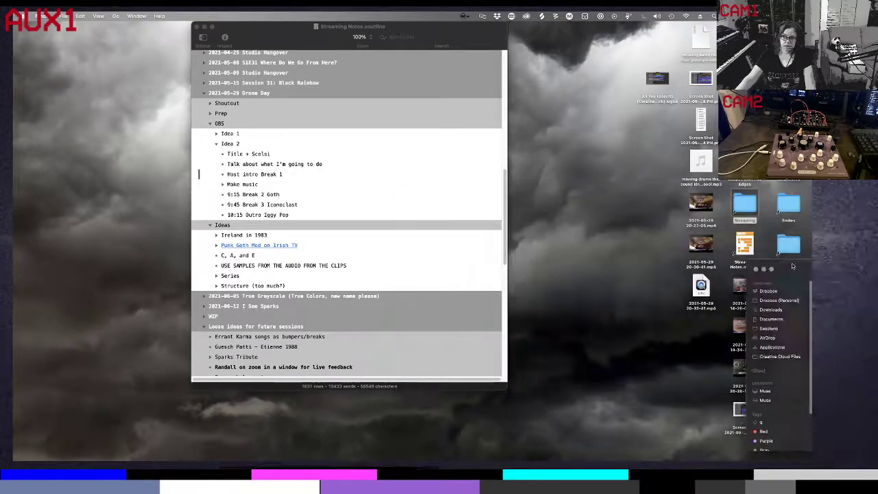
click(341, 264)
key(super+Tab)
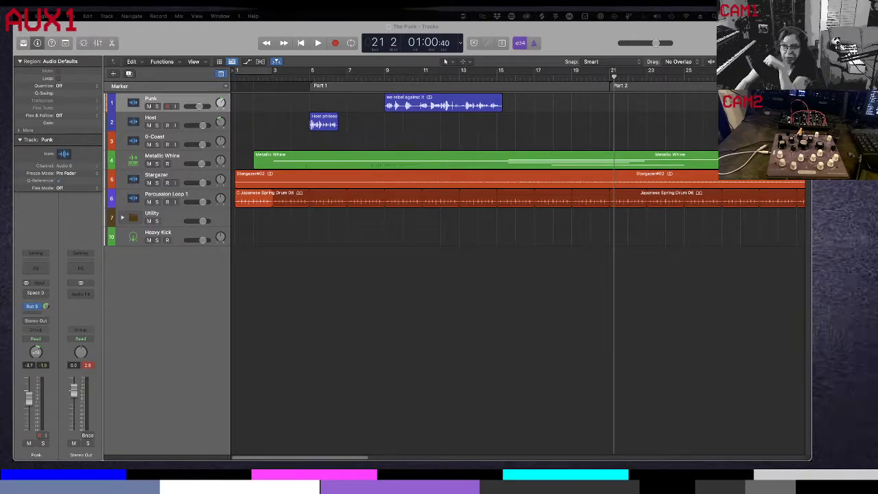
Place the "host are you into drugs" sample on the Host track at bar 21, where Part 2 starts, and play it
drag(810, 206, 614, 131)
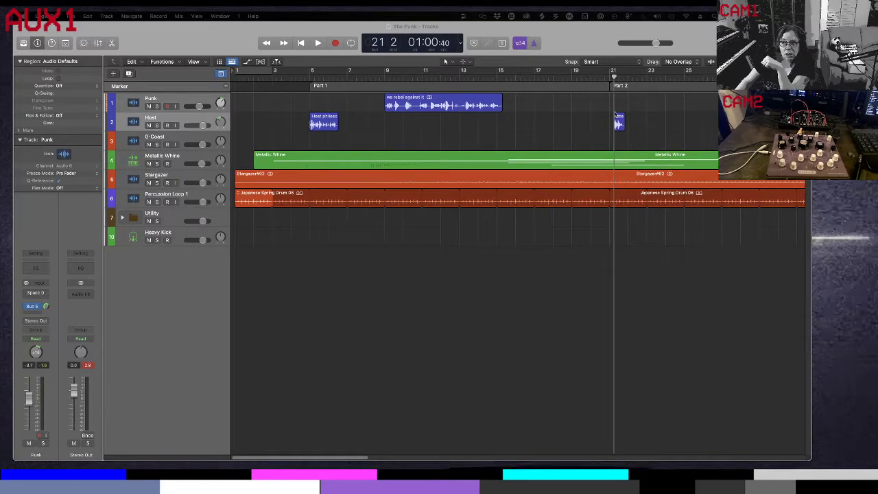
drag(619, 119, 614, 117)
key(space)
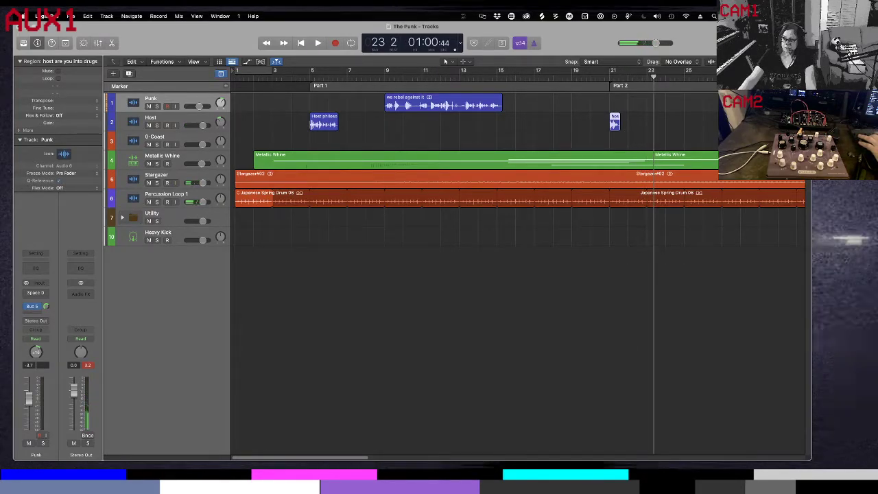
Place the "punk not really no" sample on the Punk track at bar 25, and play the passage leading through it
drag(782, 243, 688, 103)
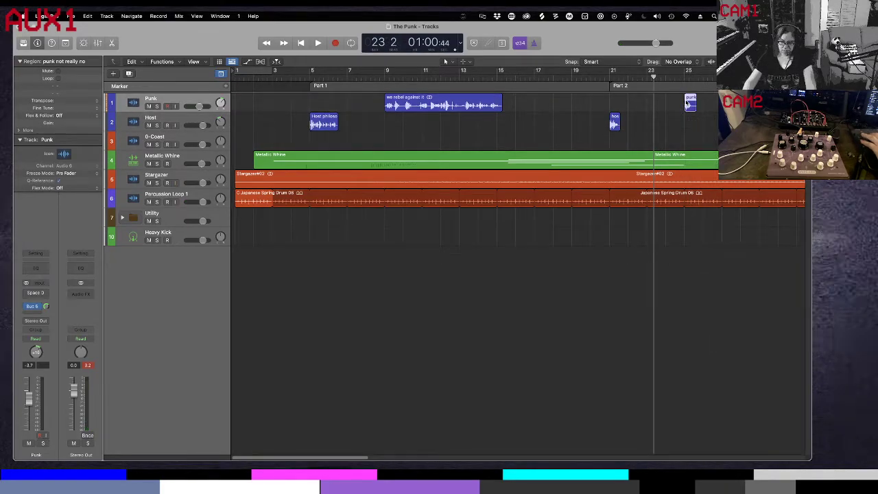
key(comma)
key(comma)
key(comma)
key(comma)
key(space)
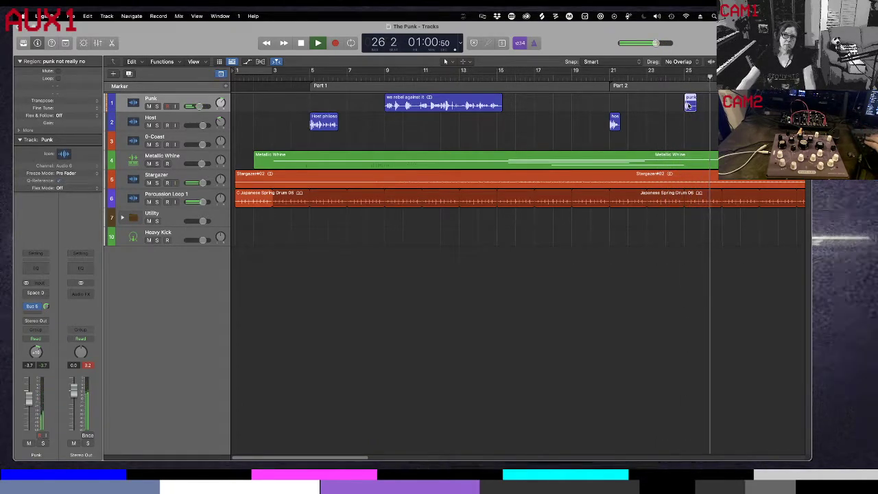
key(space)
Repeat the "punk not really no" clip at bars 27, 29 and 31 on the Punk track, and play the arrangement from the start
scroll(620, 114, right, 5)
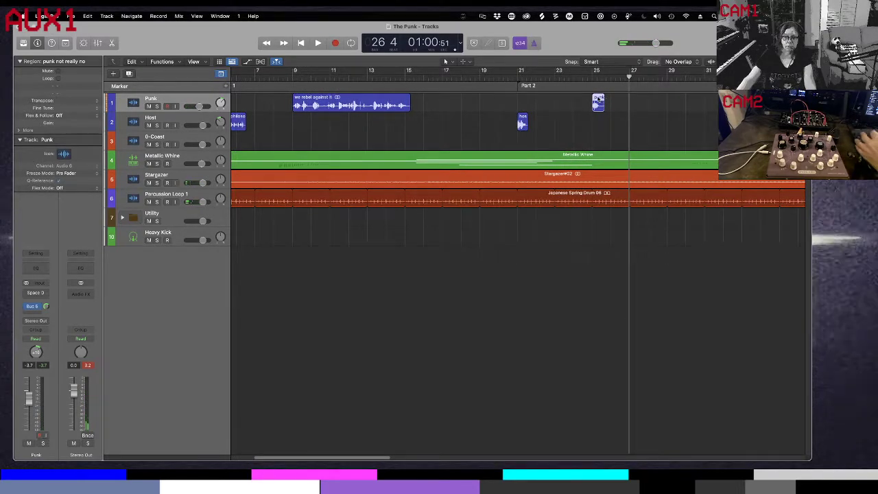
drag(598, 101, 710, 100)
key(Return)
key(space)
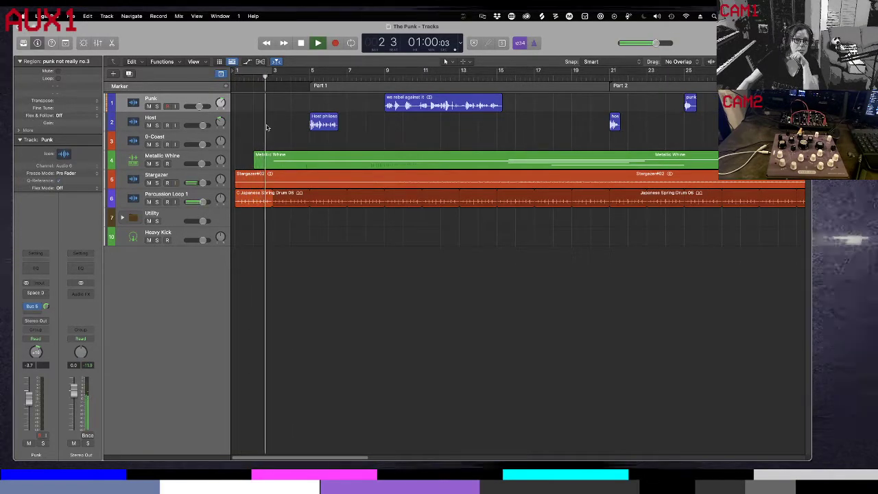
Set the Host track's volume to -3.2 dB and add a Channel EQ with the Vintage Vocal preset during playback
click(193, 124)
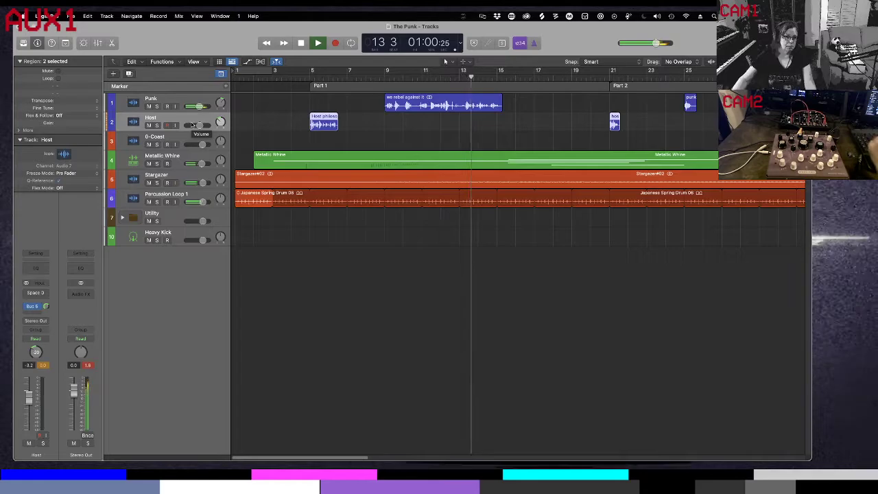
click(36, 268)
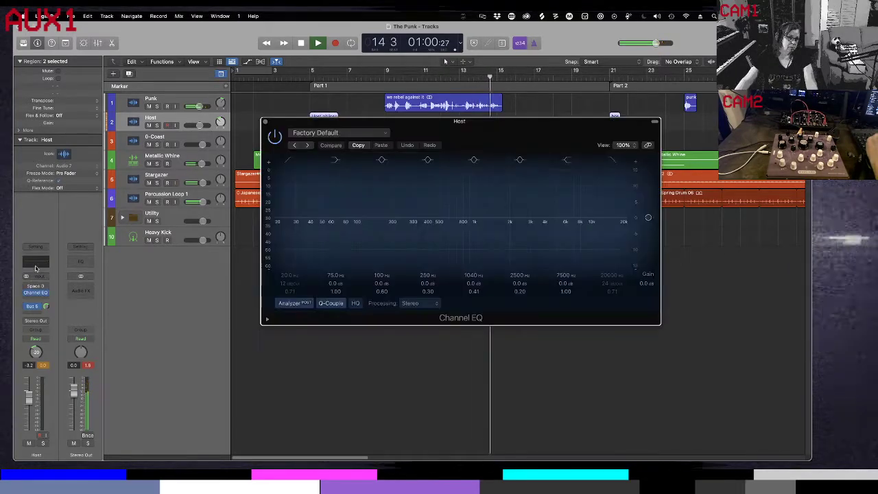
click(385, 135)
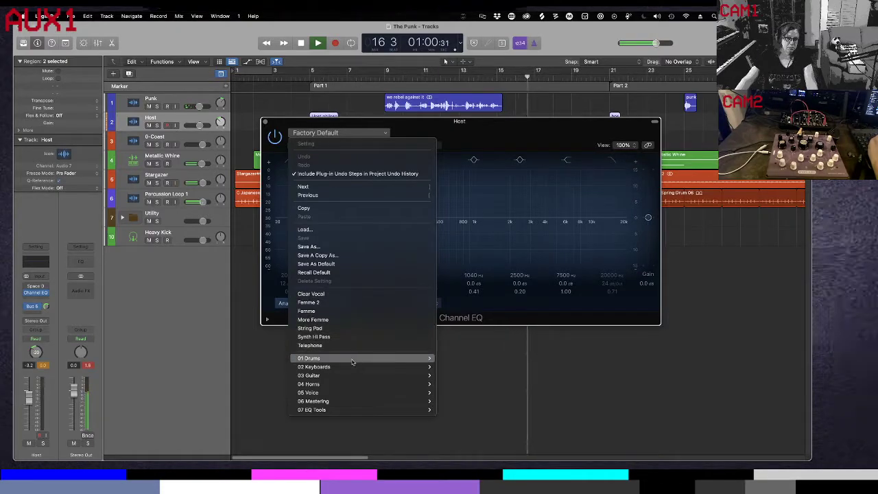
mouse_move(353, 395)
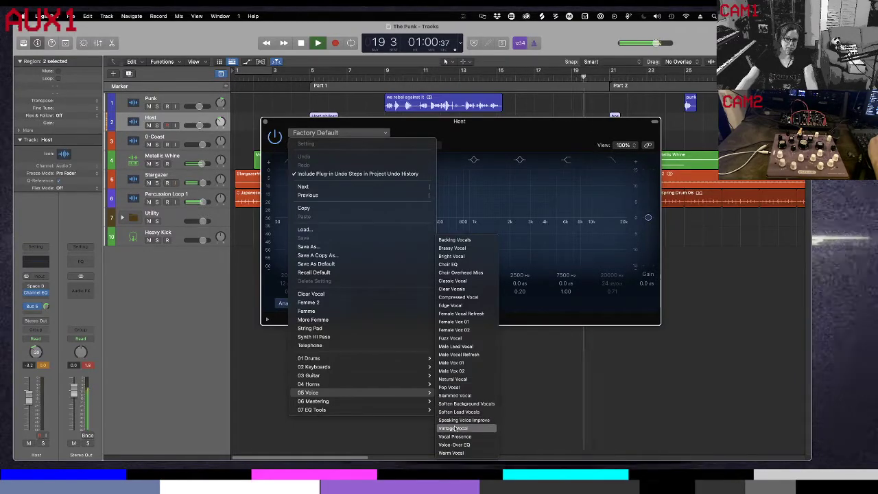
click(454, 429)
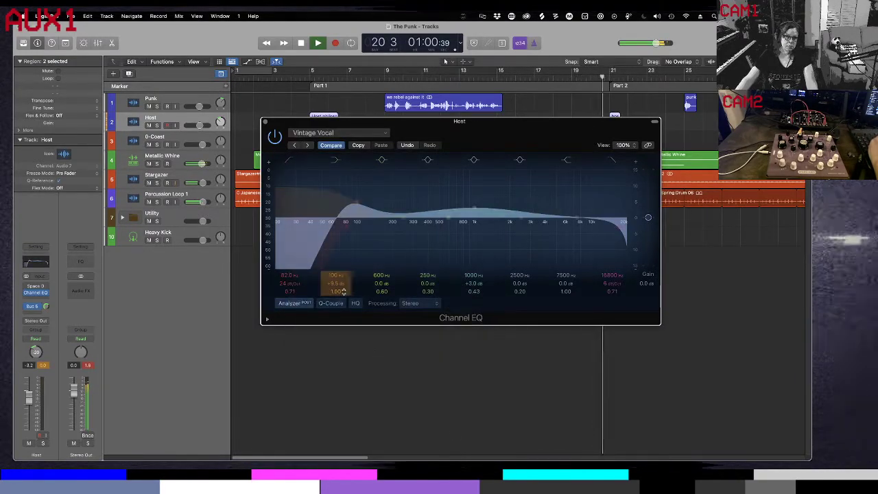
drag(285, 123, 331, 189)
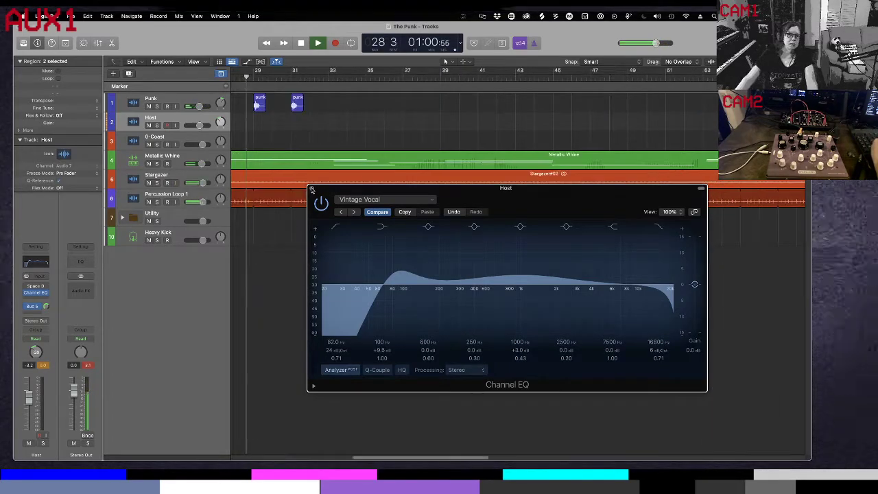
click(311, 188)
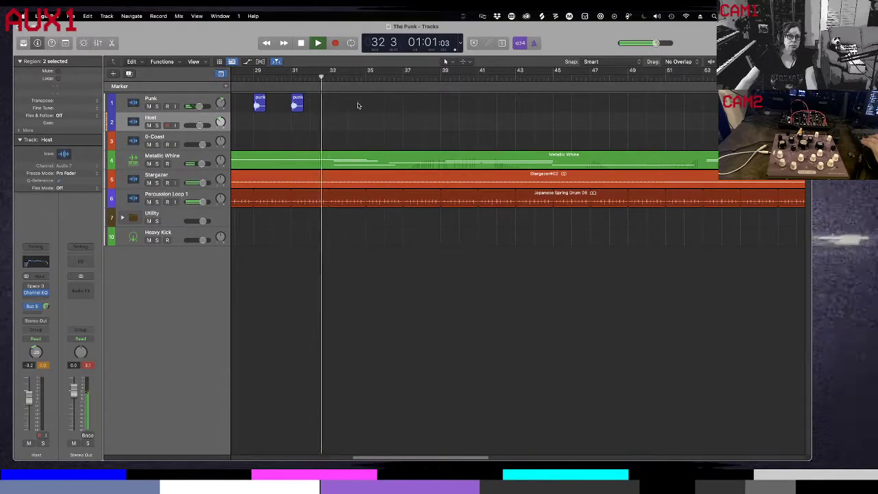
Stop playback, position the playhead at bar 33, and create a marker there named "Question 3"
key(space)
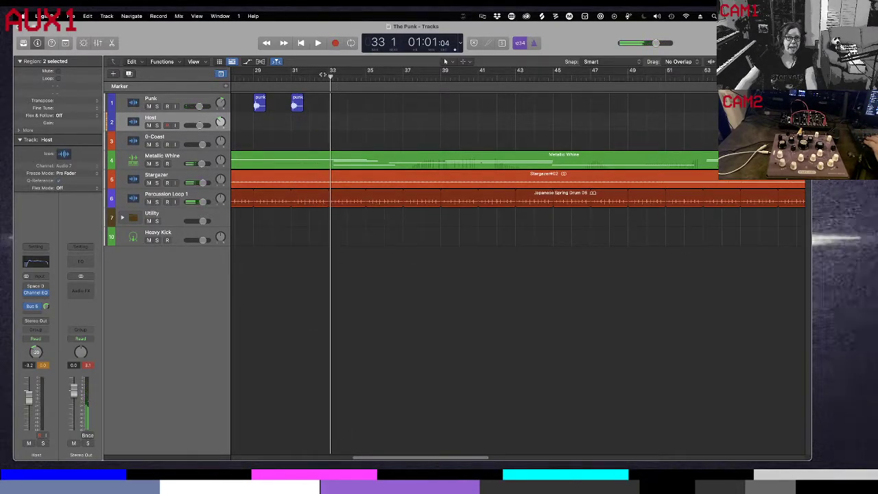
key(space)
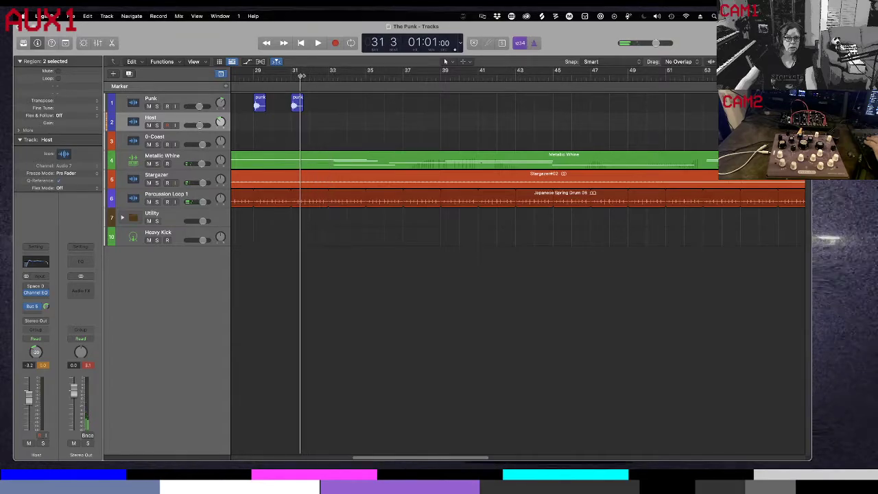
click(113, 74)
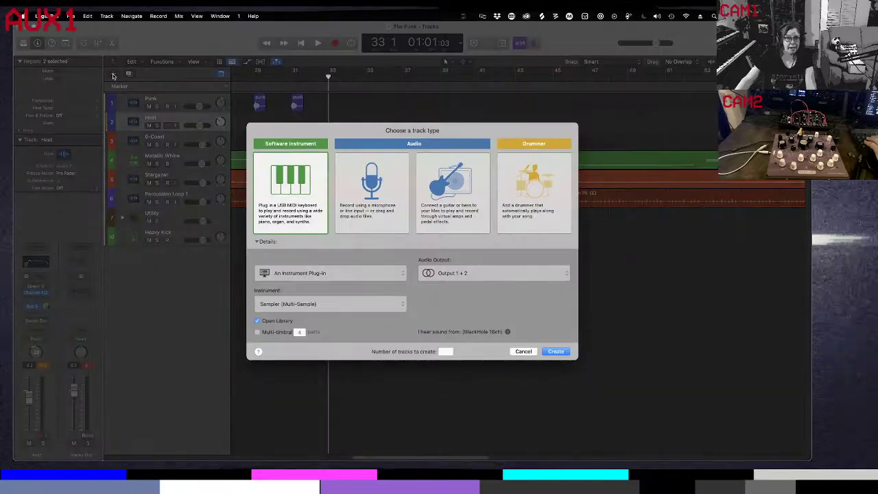
click(523, 351)
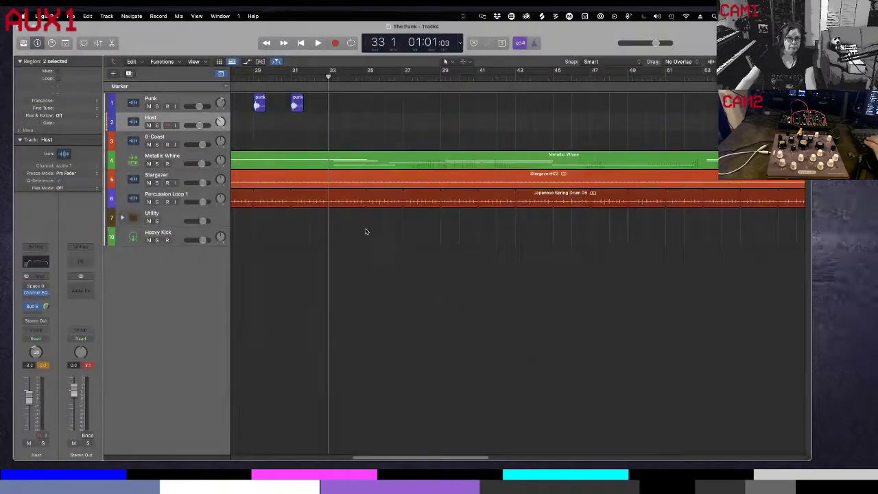
click(226, 86)
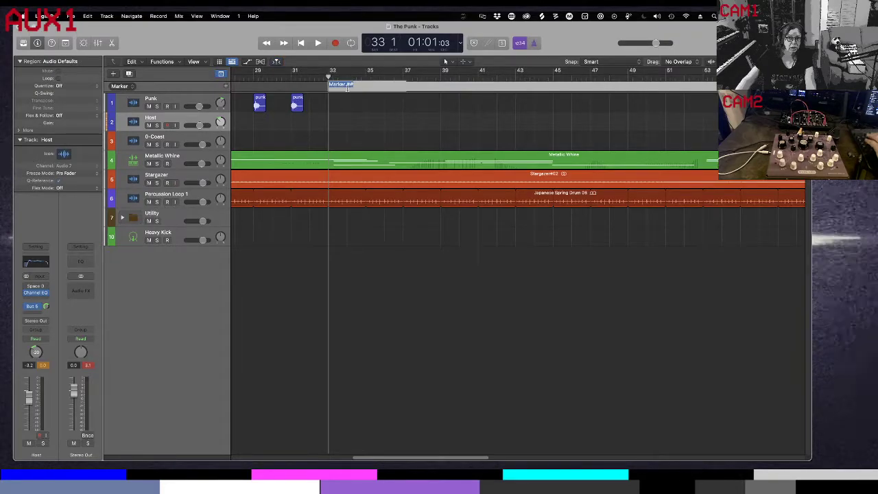
key(super+z)
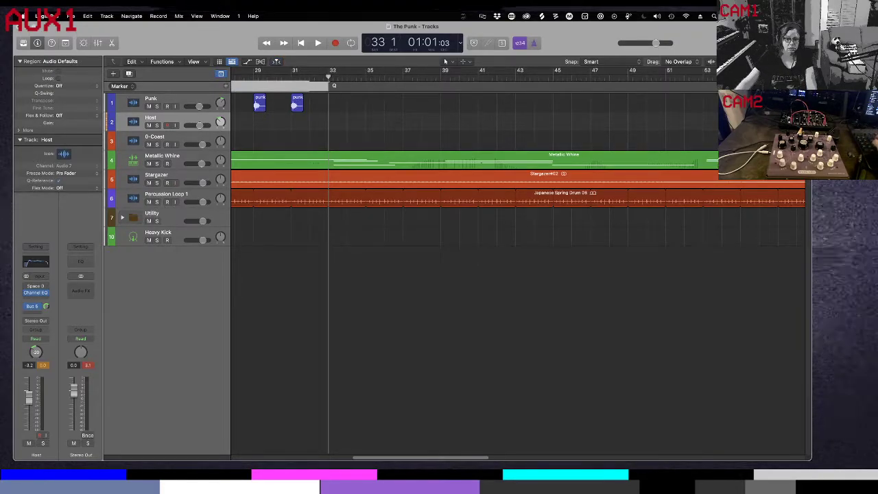
drag(371, 81, 363, 82)
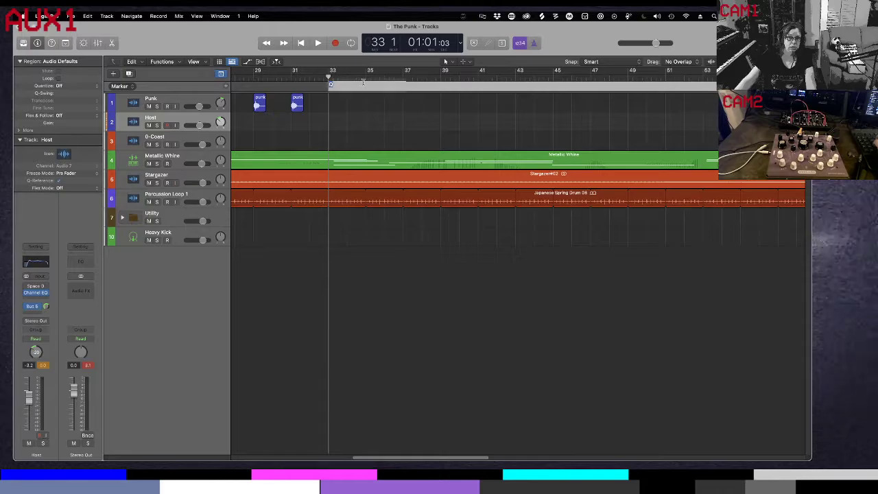
text(Question 3)
key(Return)
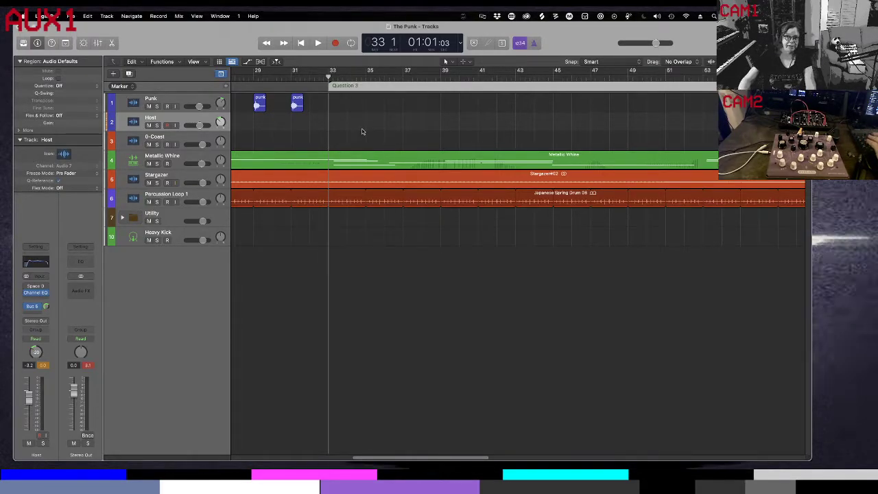
key(Return)
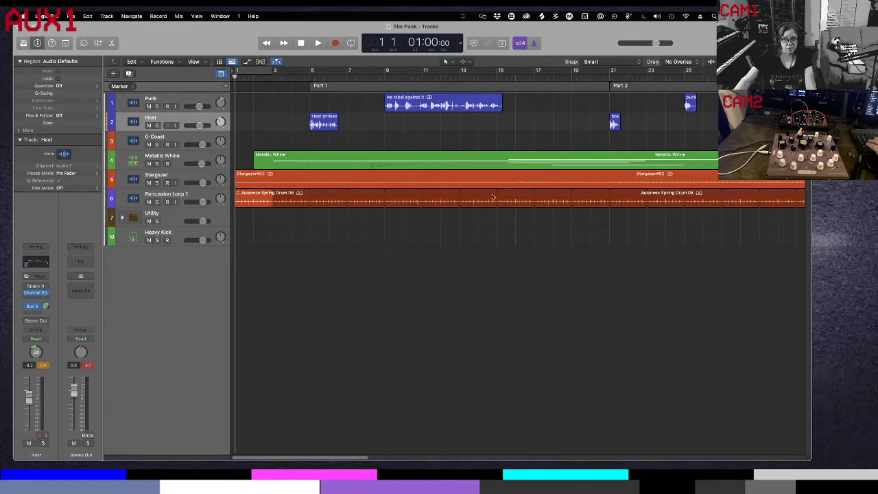
scroll(572, 187, right, 2)
scroll(572, 187, right, 15)
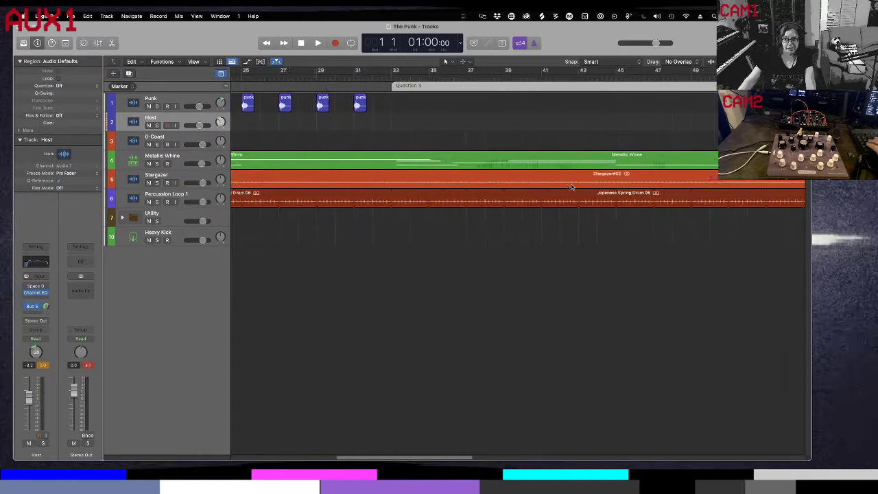
scroll(572, 188, left, 15)
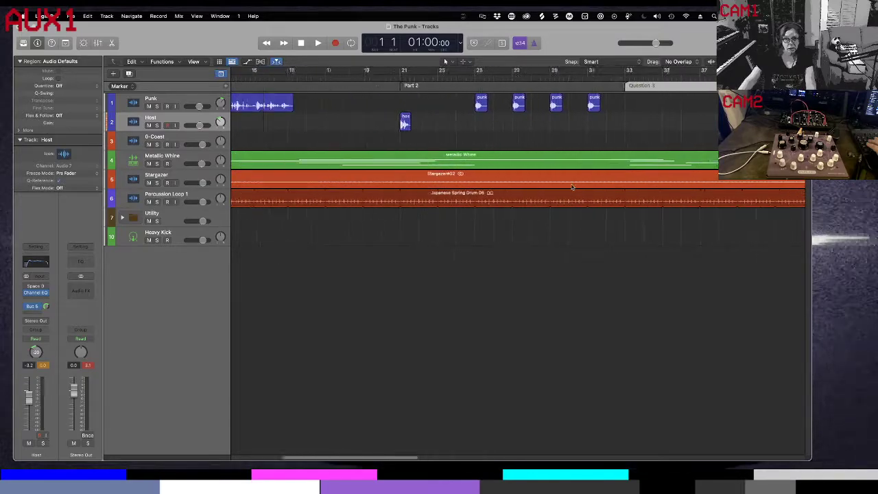
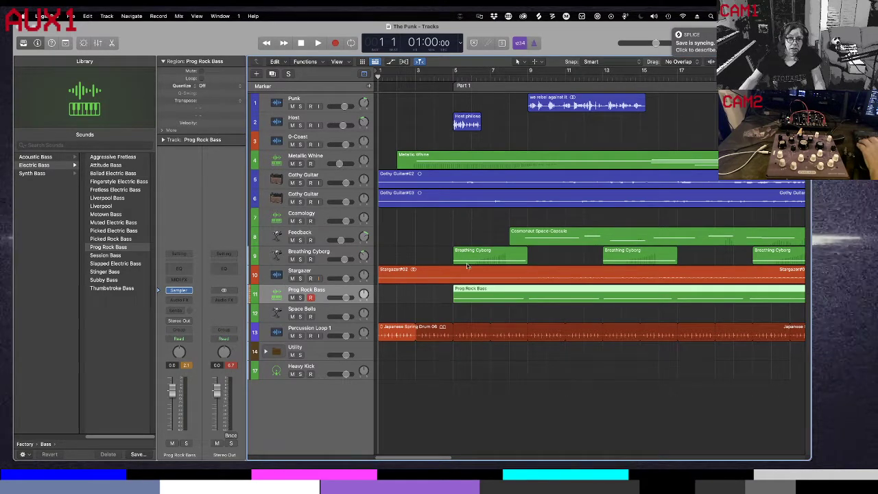
Quantize the notes of the Prog Rock Bass region to 1/4 Note in the Piano Roll, and close the editor
double_click(473, 288)
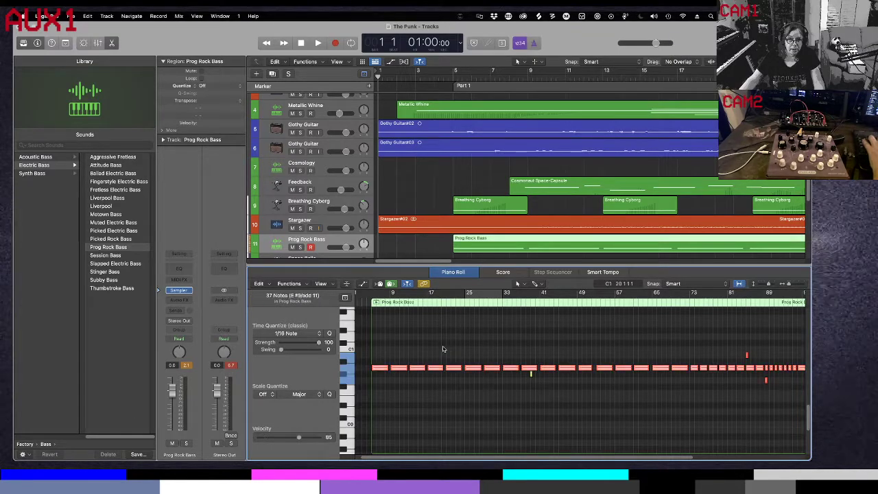
click(319, 334)
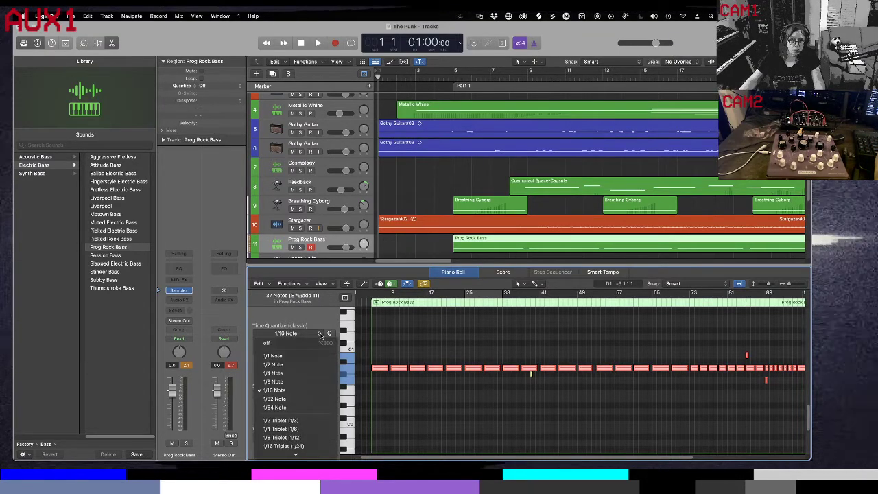
click(304, 372)
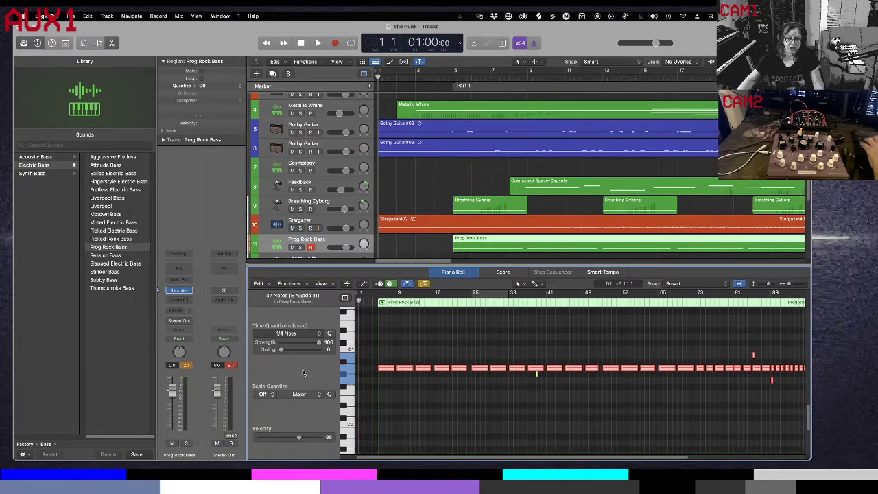
key(p)
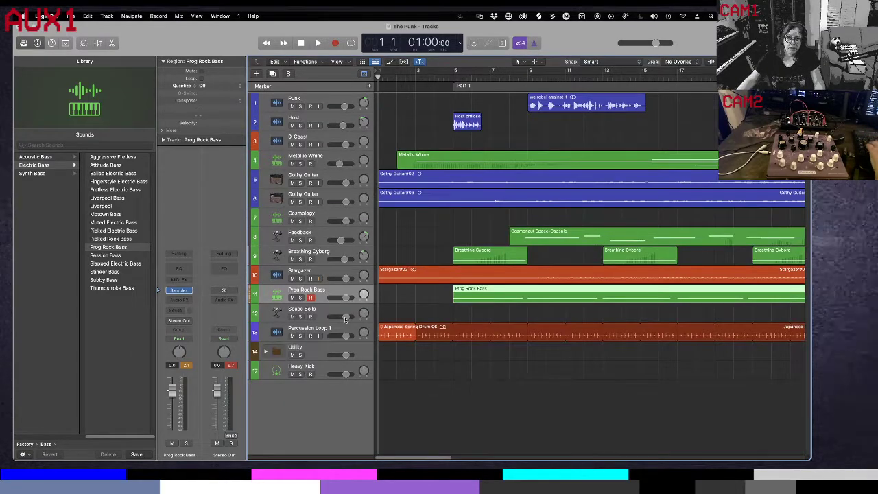
Set a cycle range from bar 5 to bar 9 and play it with the Prog Rock Bass track soloed
drag(456, 74, 528, 75)
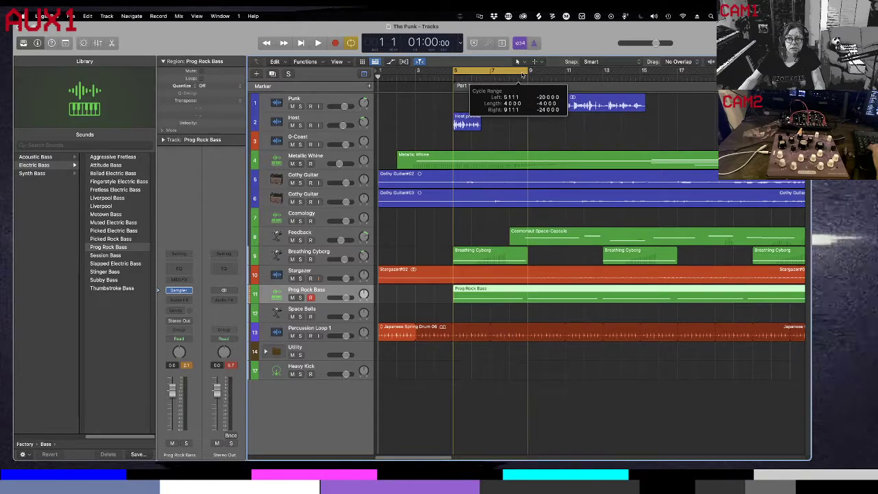
key(space)
key(s)
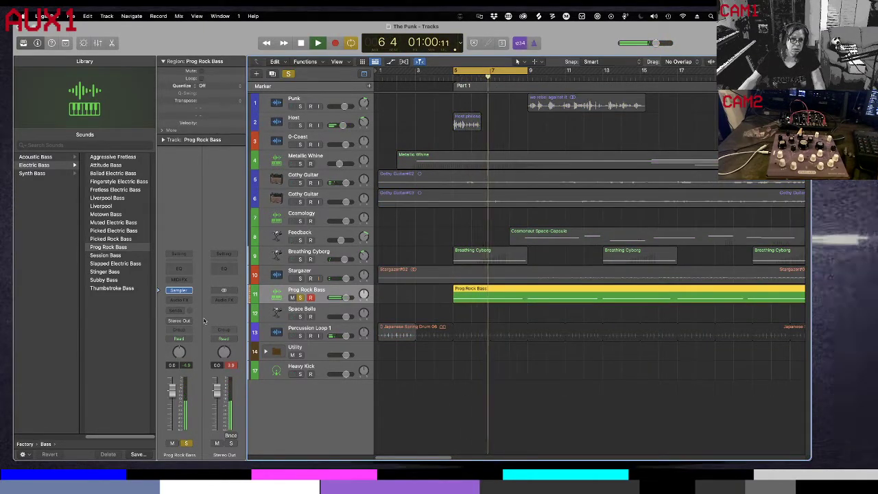
Add a stereo Multipressor to the Prog Rock Bass track, audition the Hard Compressor preset, and settle on Slow Attack 4-Band
click(178, 300)
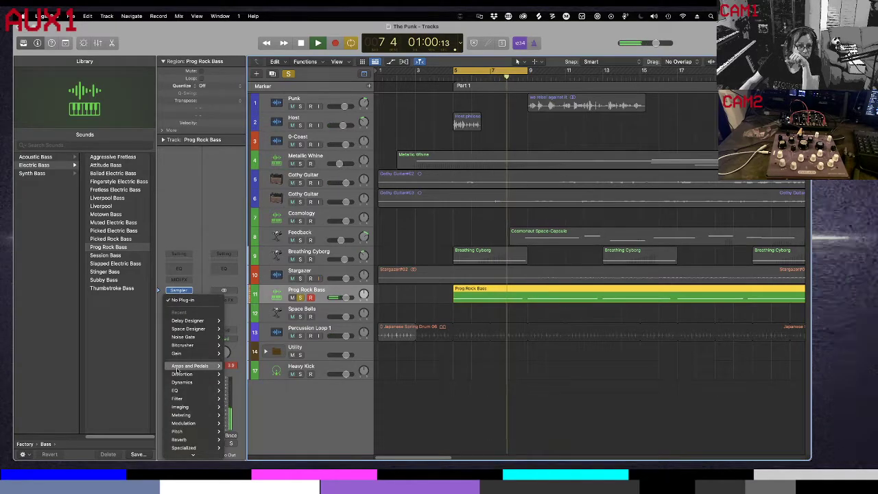
mouse_move(182, 382)
mouse_move(238, 391)
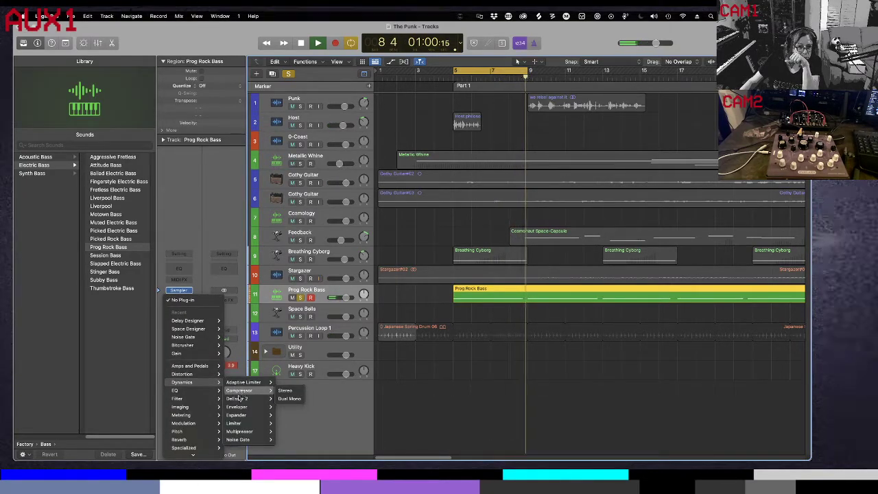
mouse_move(229, 407)
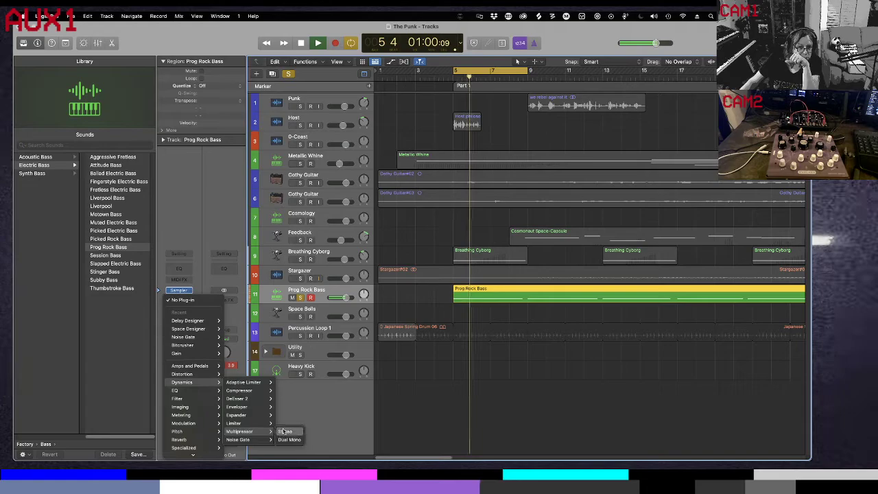
click(287, 431)
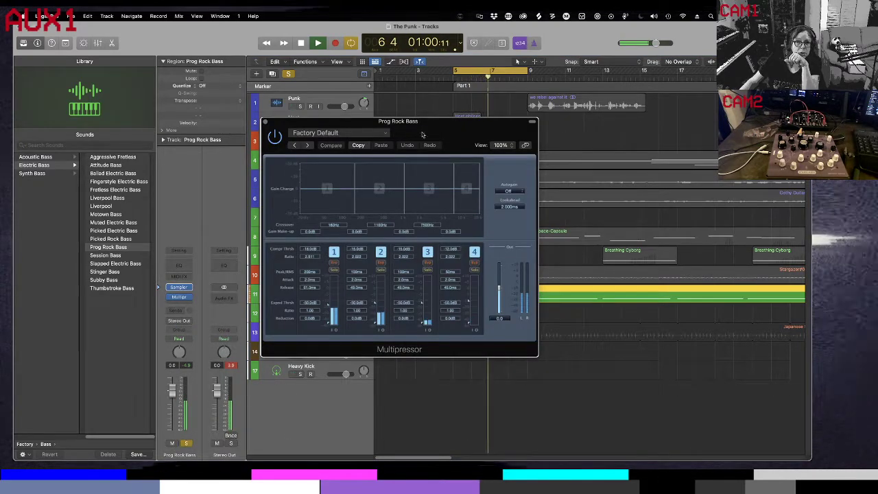
click(329, 133)
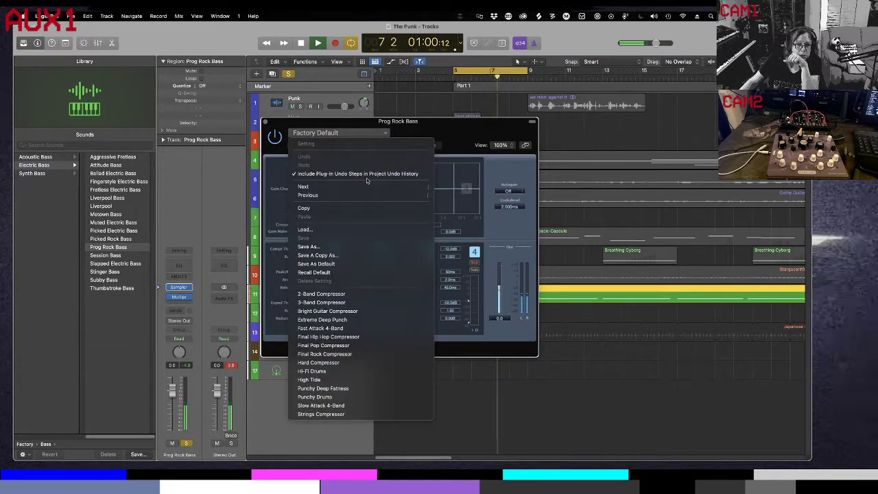
click(326, 363)
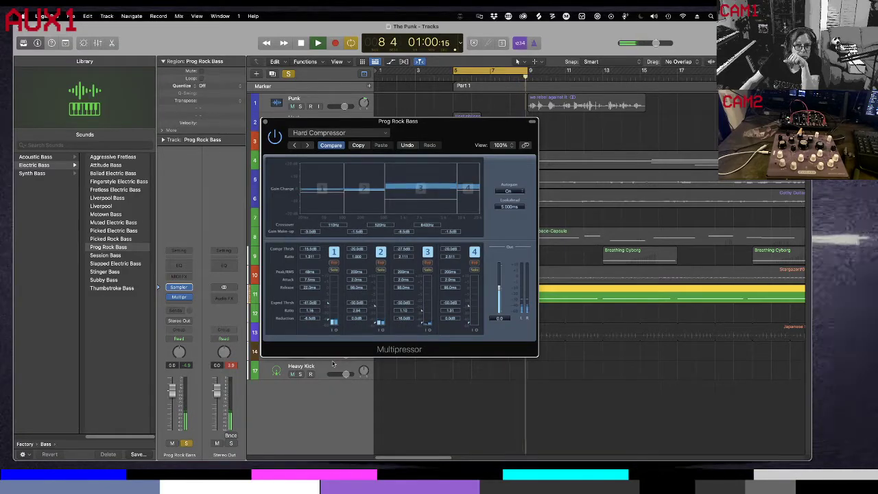
click(385, 134)
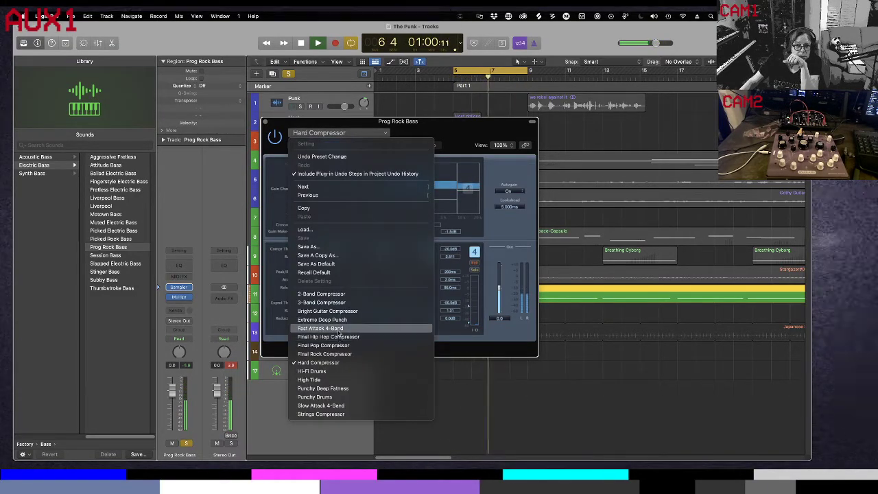
click(336, 405)
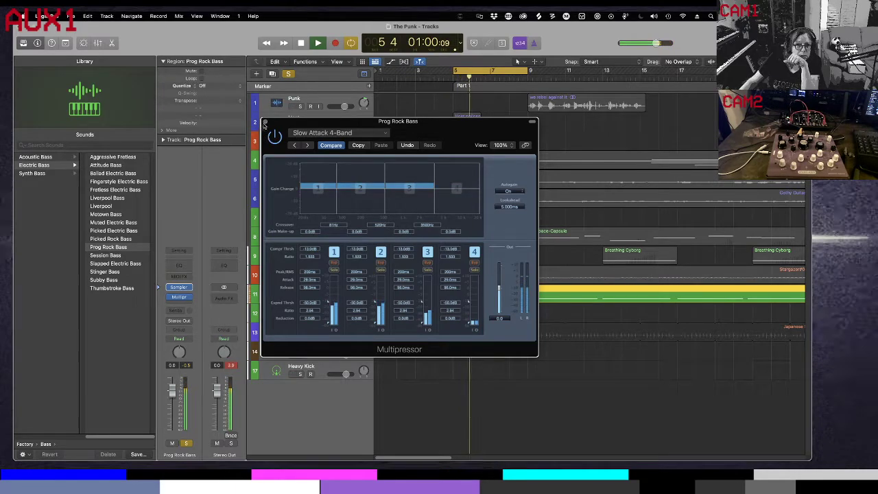
click(265, 122)
Add a Channel EQ to the Prog Rock Bass track, audition the Slapped Bass EQ preset, and settle on Push and Pull Guitar
click(188, 304)
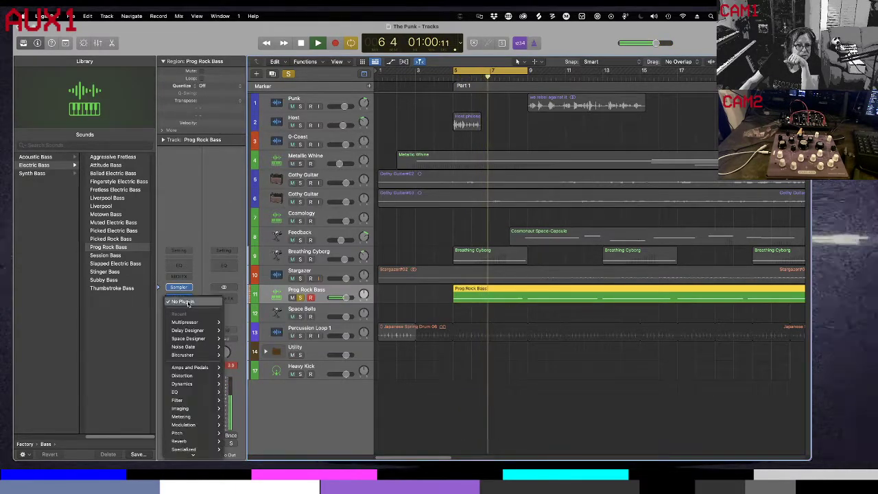
click(195, 201)
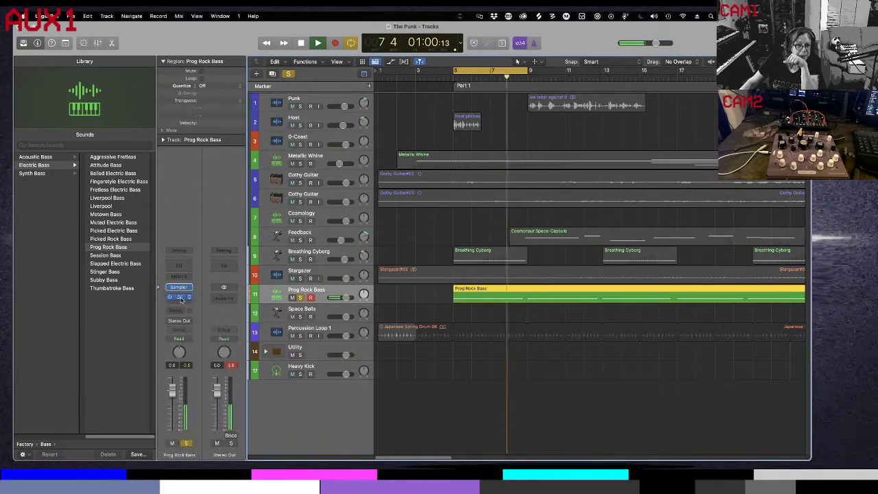
click(179, 265)
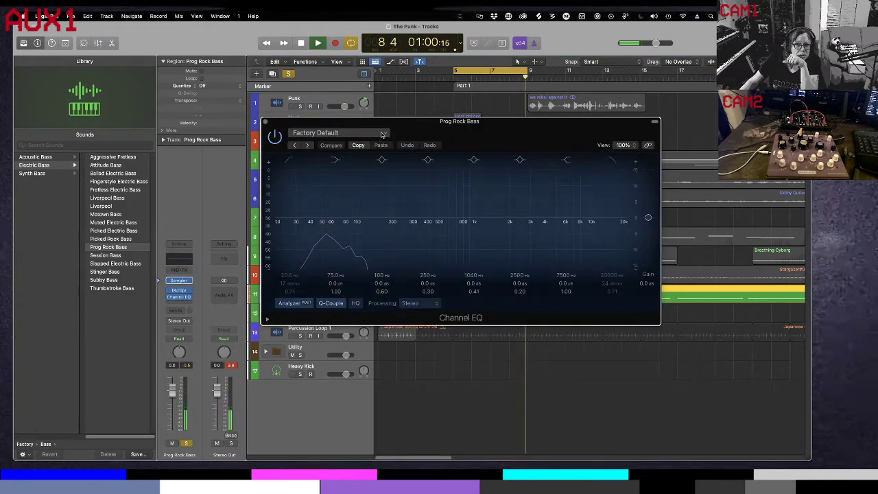
click(343, 132)
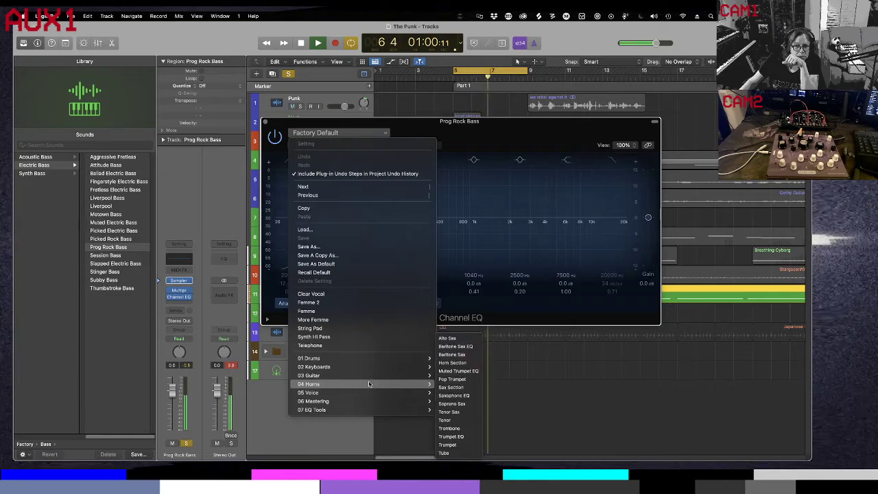
mouse_move(369, 376)
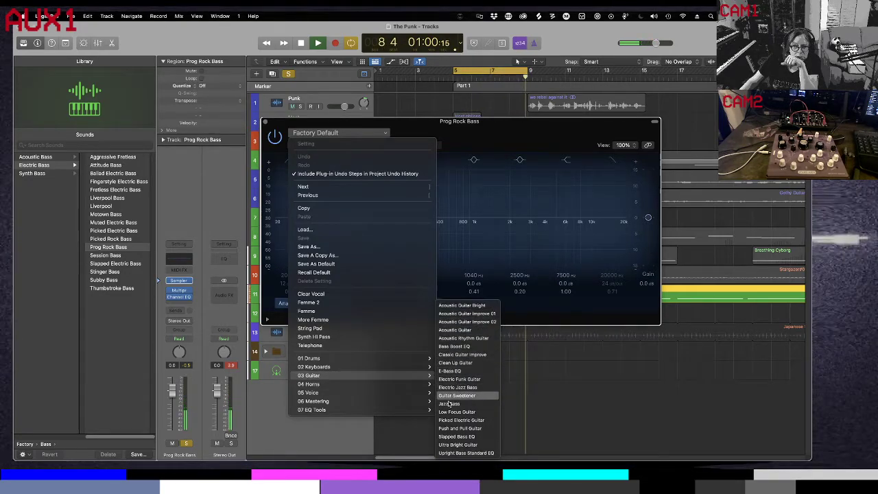
click(457, 436)
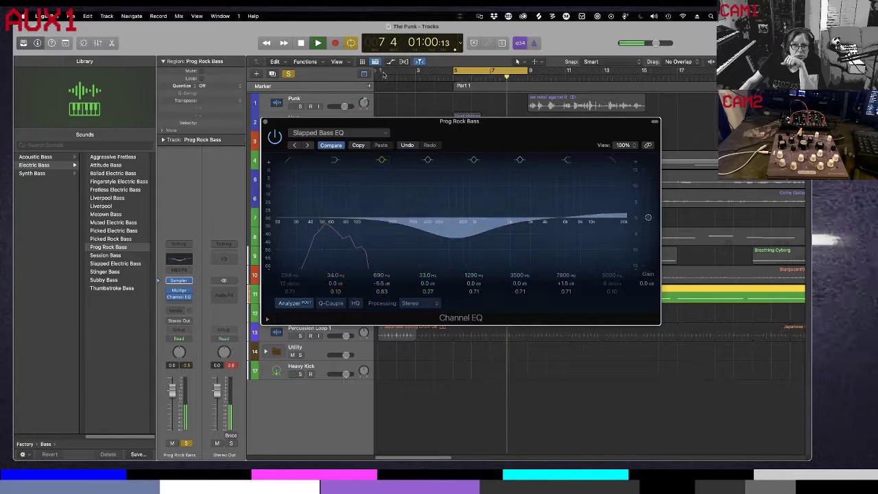
click(386, 130)
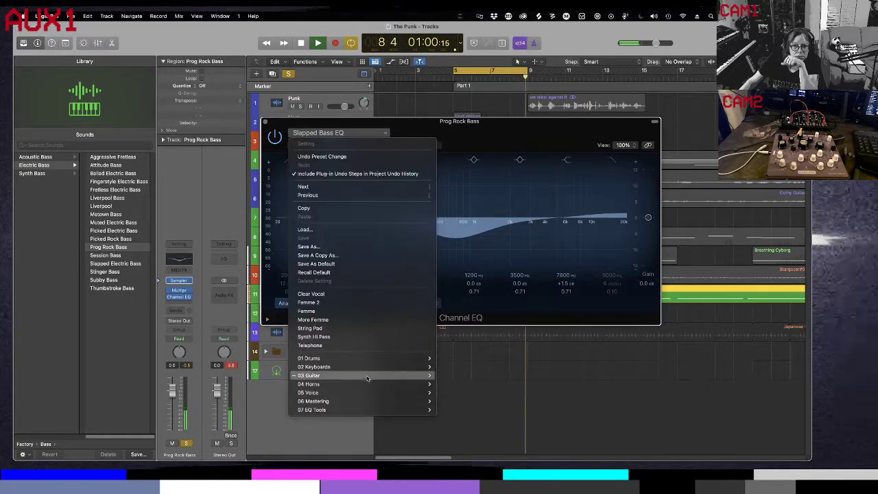
click(467, 428)
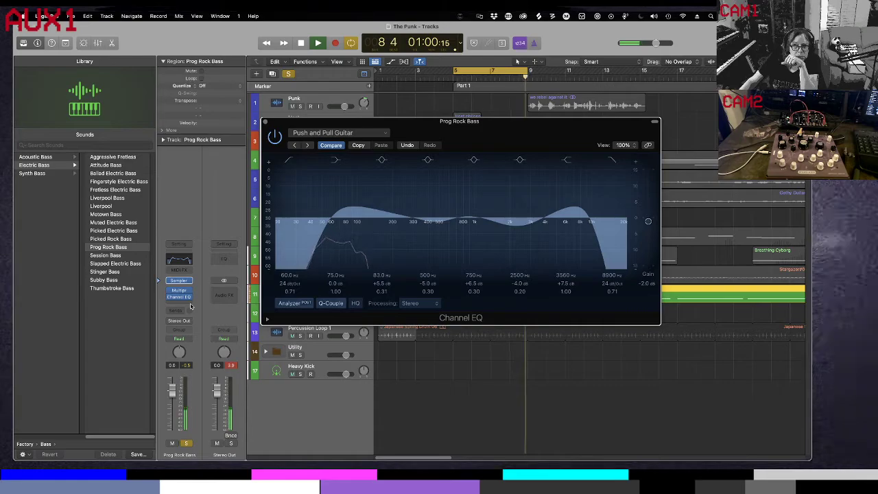
click(265, 122)
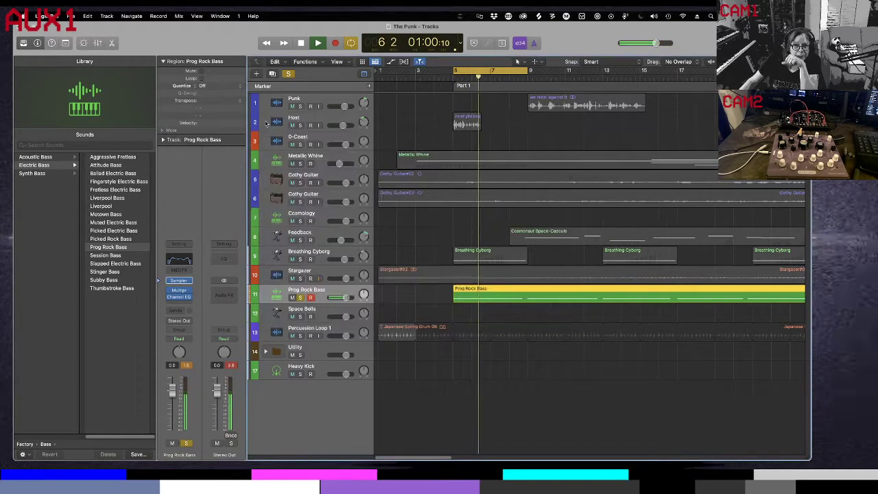
Add a Chorus effect to the Prog Rock Bass track, audition the Slow Chorus preset, and settle on Mega Wide Chorus
click(190, 303)
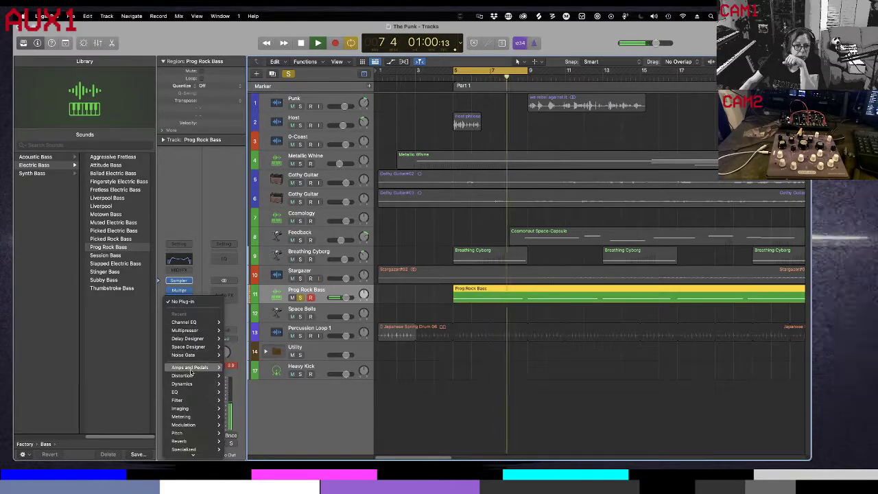
mouse_move(195, 425)
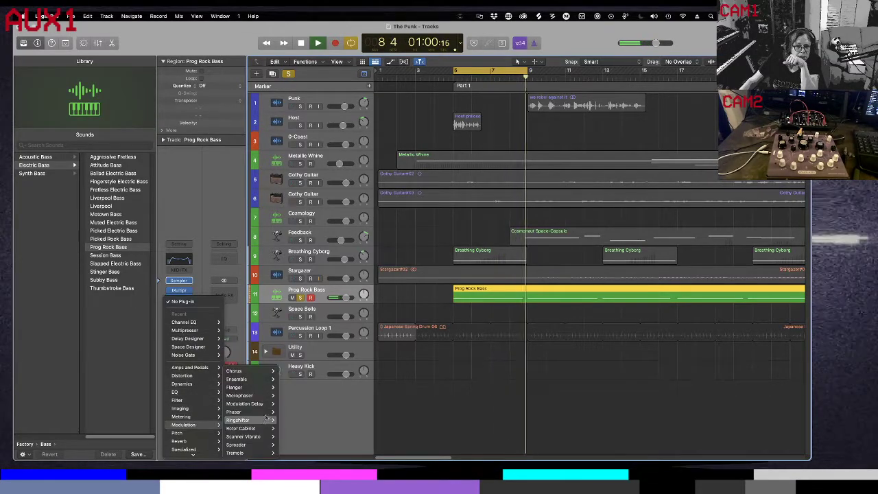
click(287, 372)
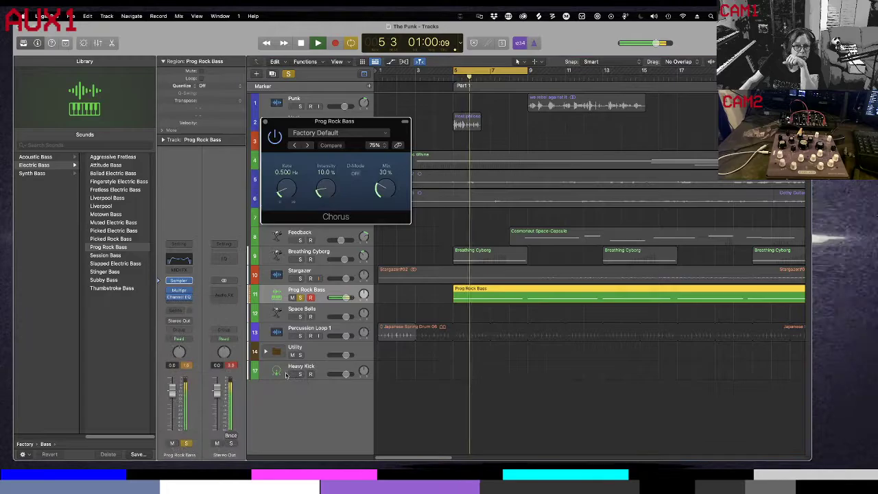
click(338, 131)
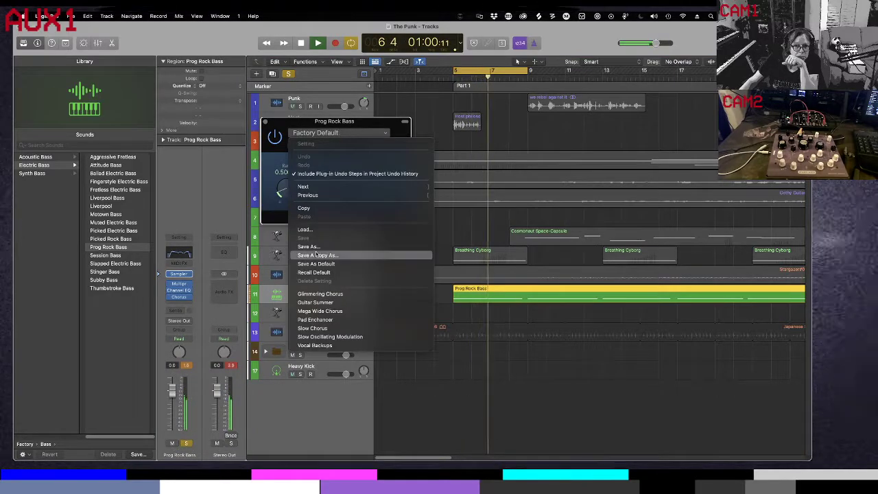
click(327, 328)
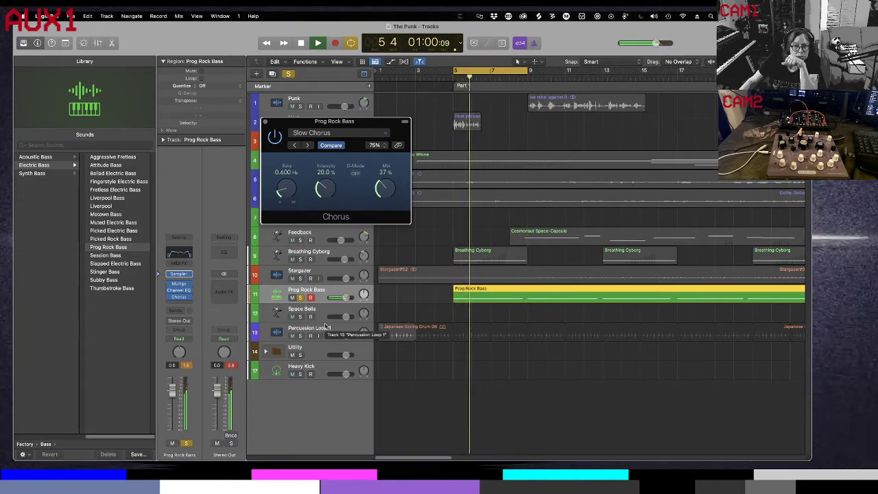
click(363, 132)
click(336, 314)
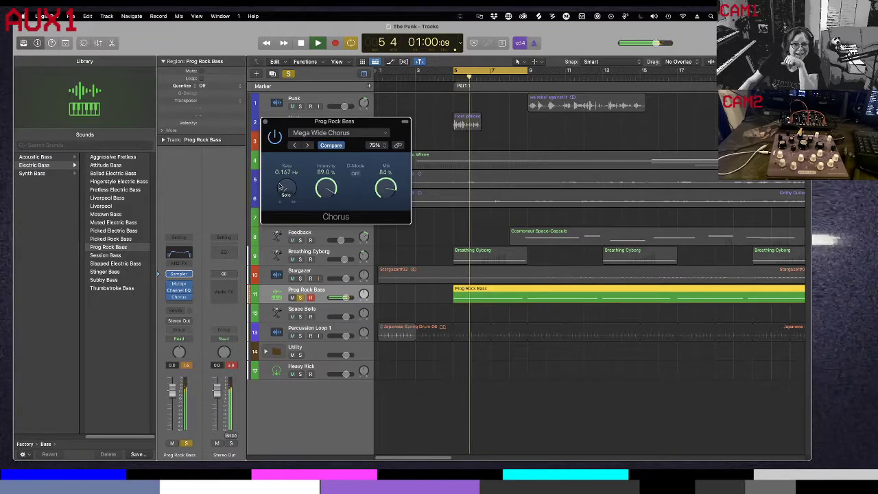
click(264, 122)
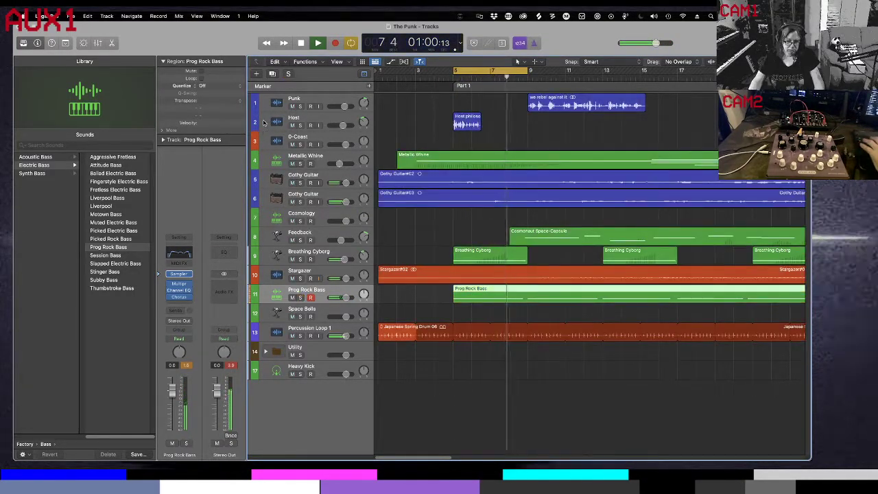
Restart playback and insert a stereo ChromaVerb with the Drums Ambience preset between the Multipressor and Chorus on the Prog Rock Bass track
key(space)
key(space)
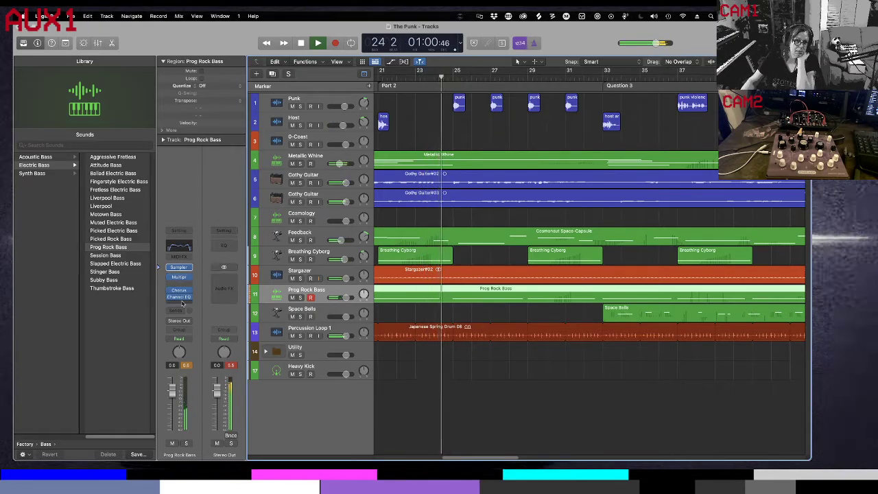
click(188, 285)
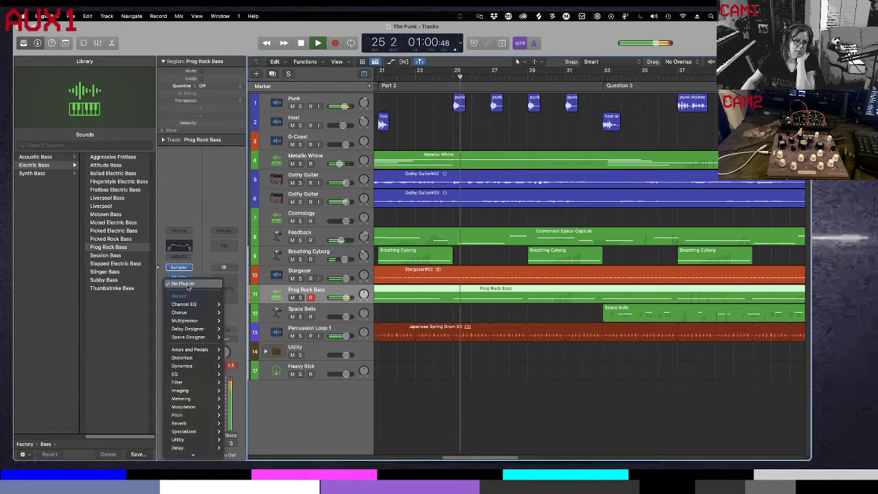
mouse_move(182, 328)
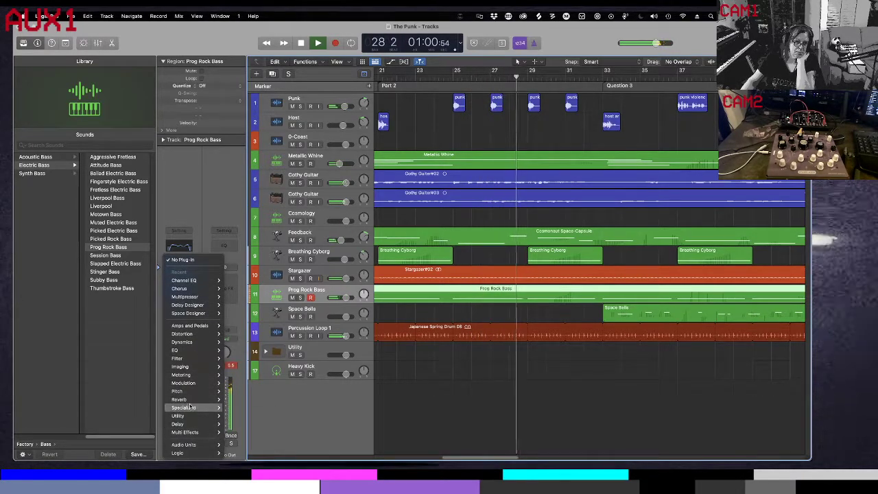
mouse_move(193, 421)
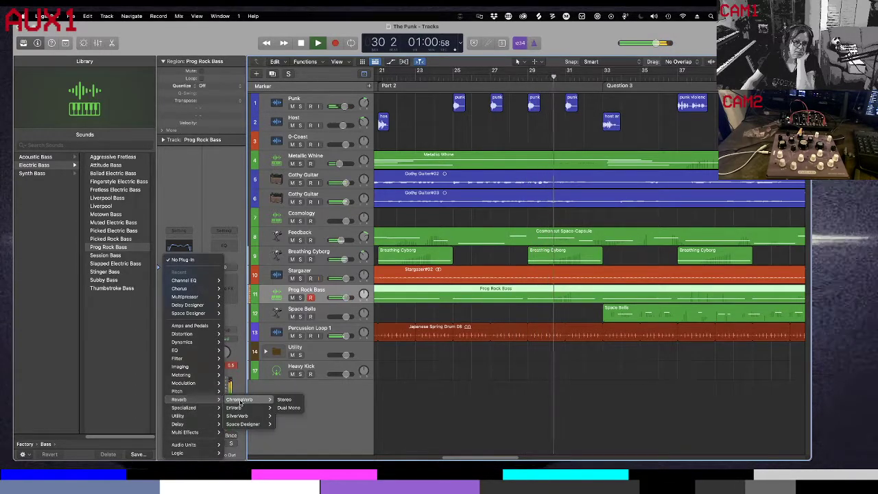
click(288, 403)
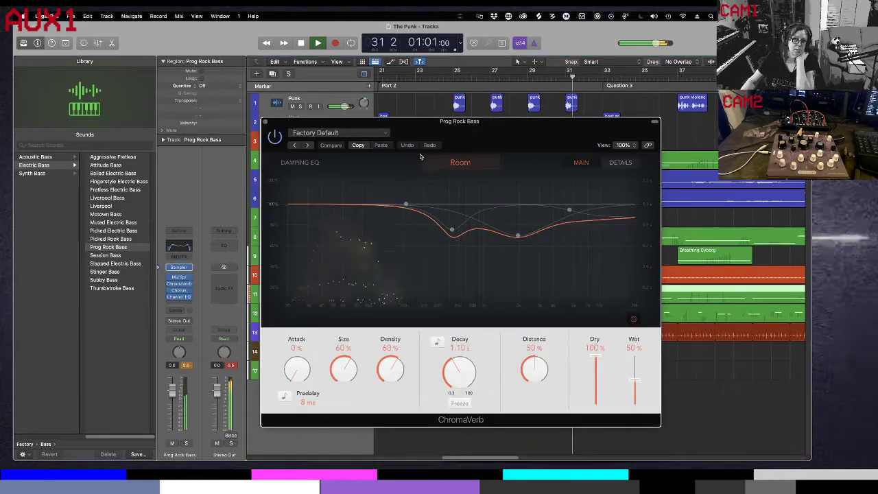
click(385, 135)
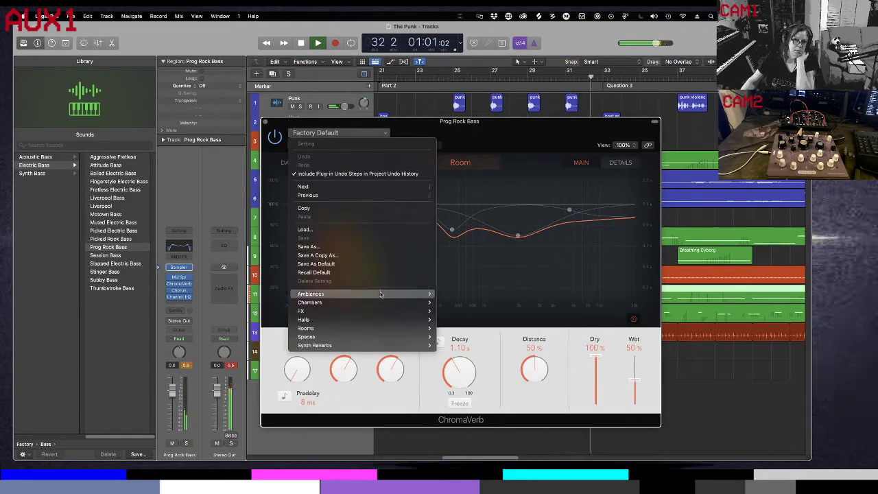
mouse_move(378, 300)
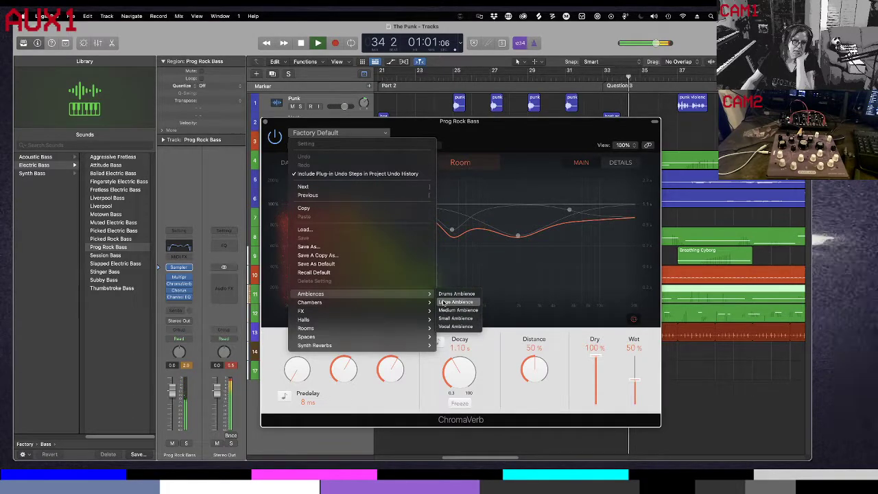
click(443, 295)
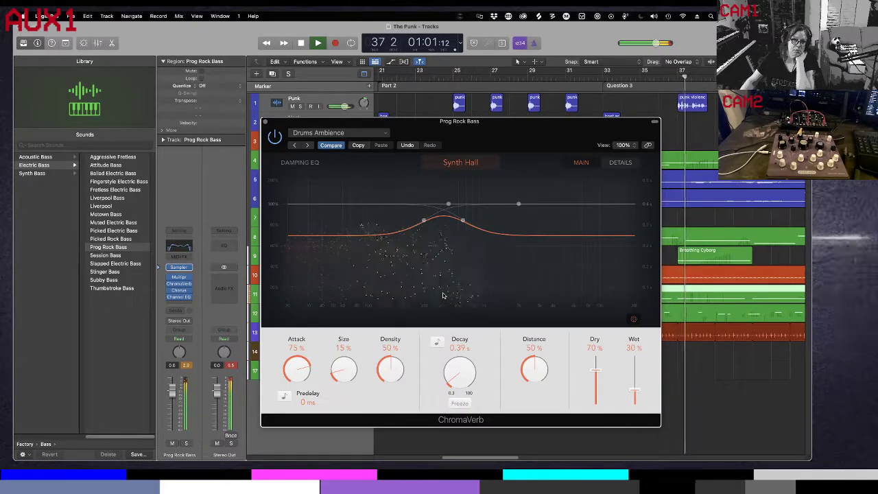
click(265, 122)
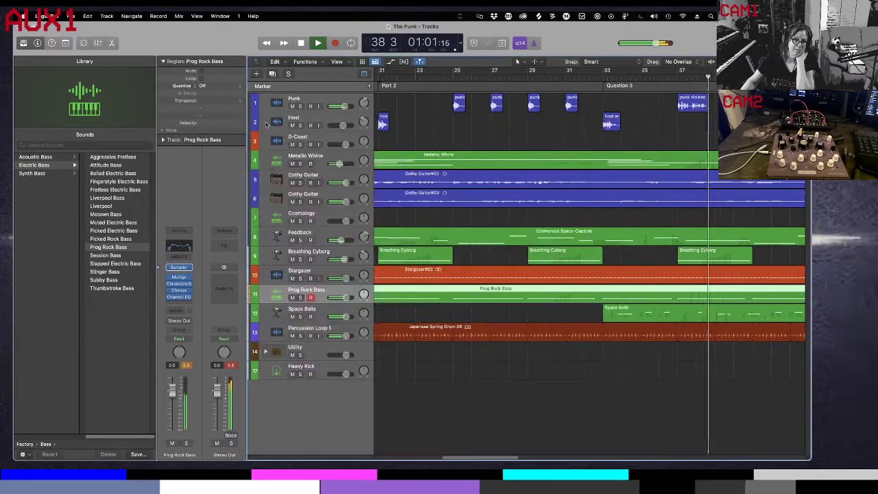
Insert a stereo Space Designer reverb after the Channel EQ on the Prog Rock Bass track
click(184, 305)
mouse_move(181, 349)
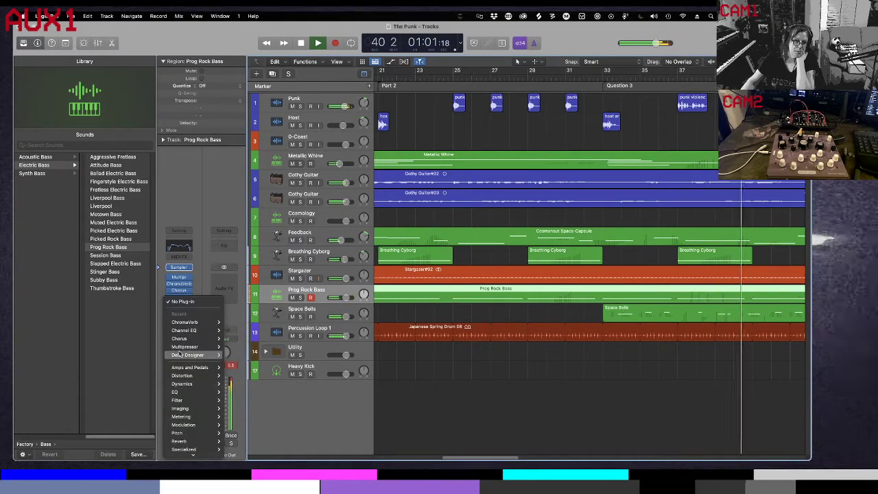
mouse_move(178, 417)
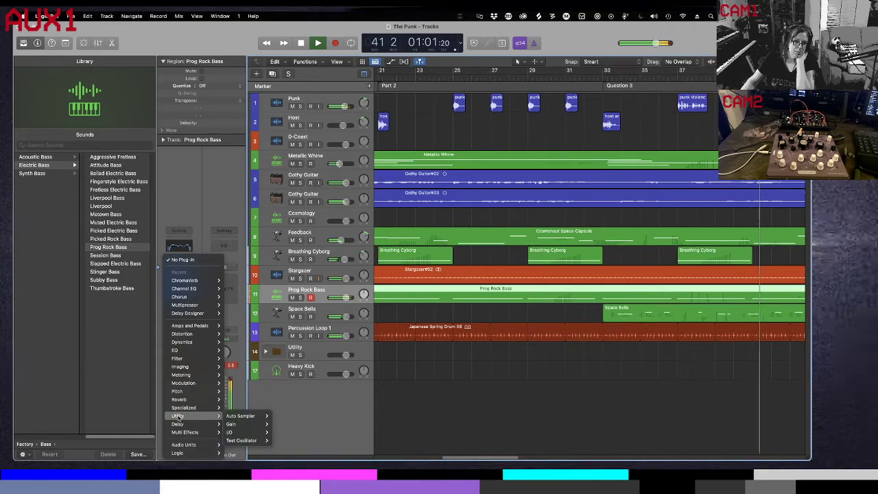
mouse_move(179, 400)
mouse_move(244, 423)
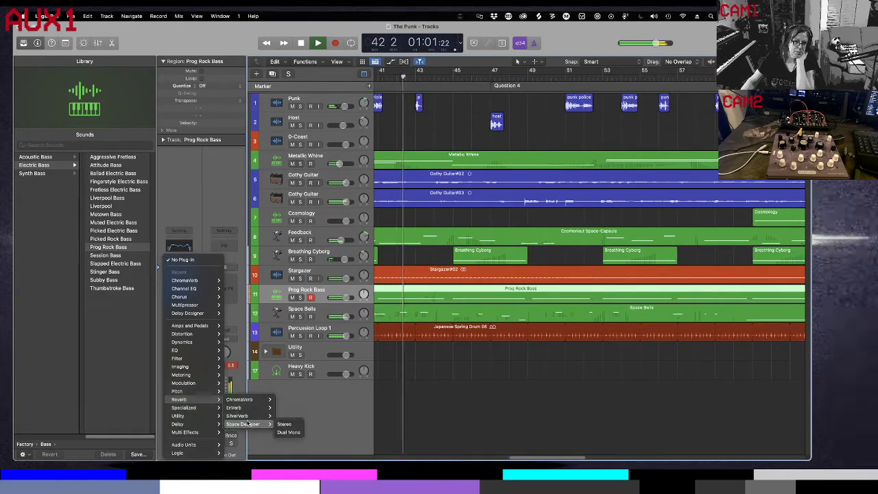
click(282, 424)
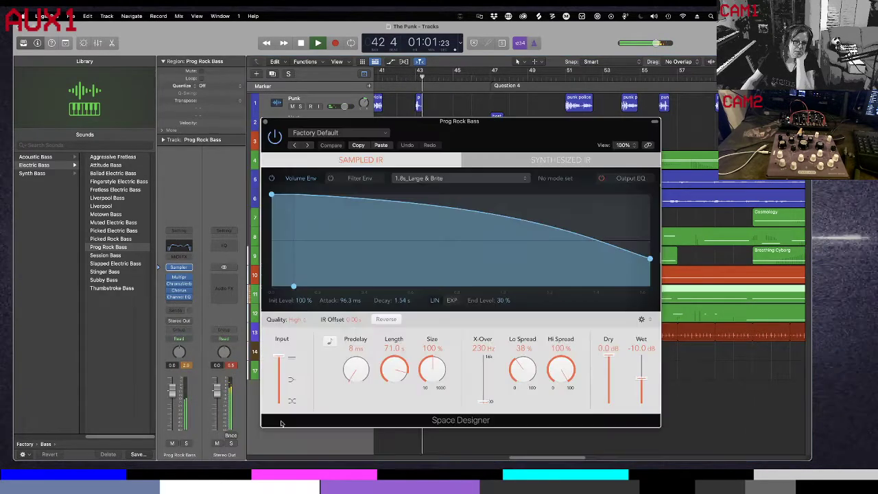
Load the 03.7s Dark Concert Hall preset in Space Designer and close the plug-in window
click(381, 134)
mouse_move(344, 363)
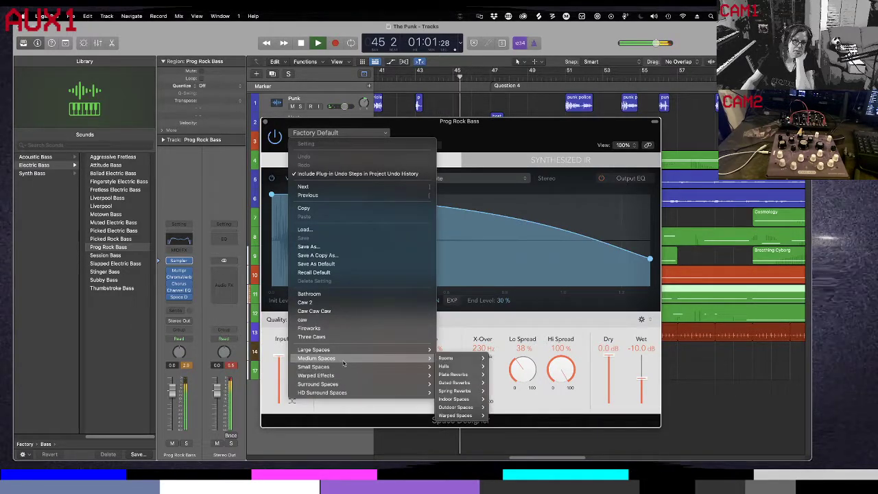
mouse_move(456, 365)
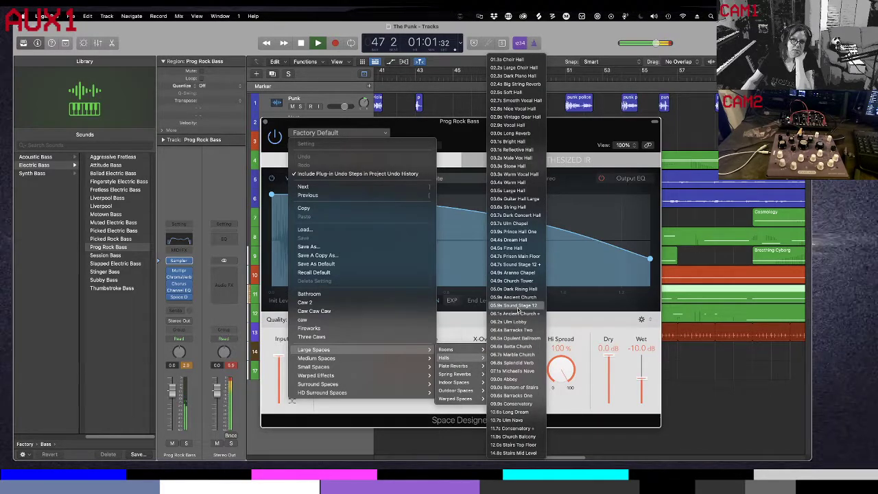
click(522, 217)
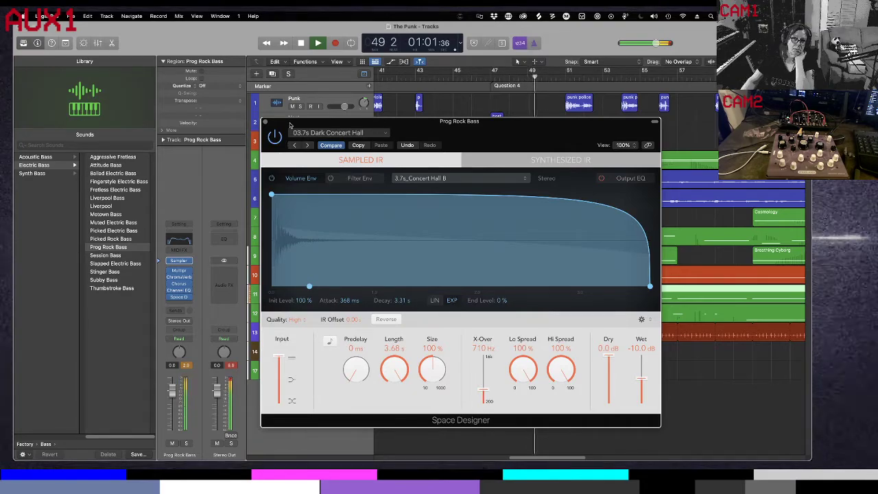
click(265, 122)
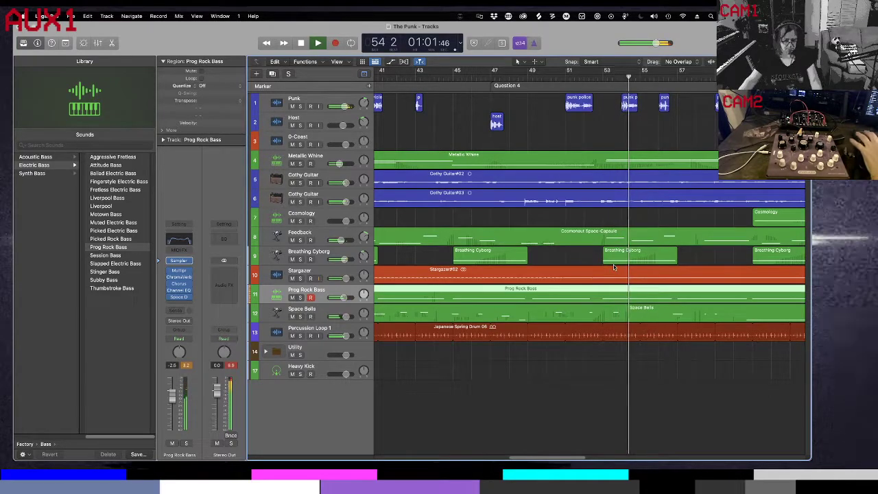
Show track automation, add a Gain plug-in to the Prog Rock Bass track, and move it ahead of the Multipressor
key(super+Down)
scroll(607, 393, left, 15)
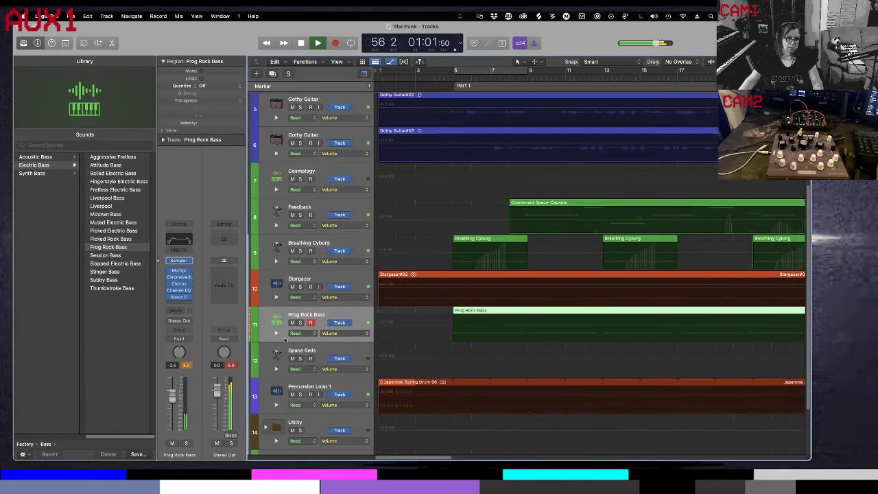
click(186, 304)
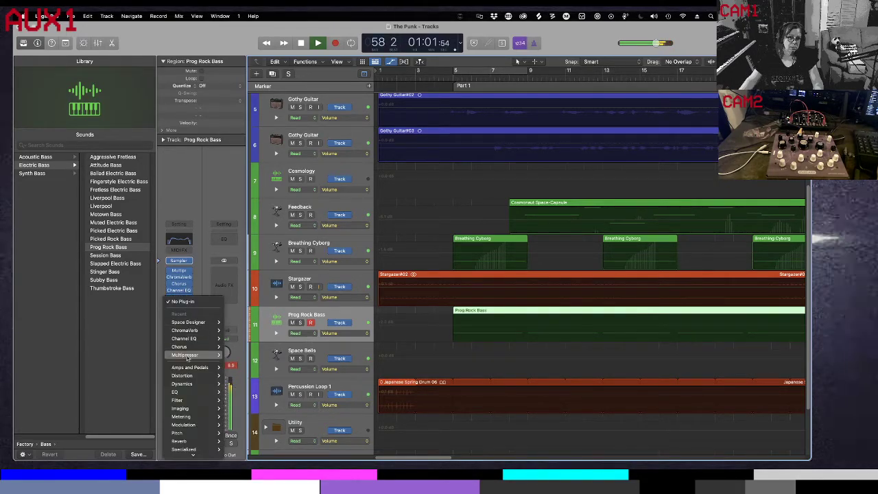
mouse_move(192, 449)
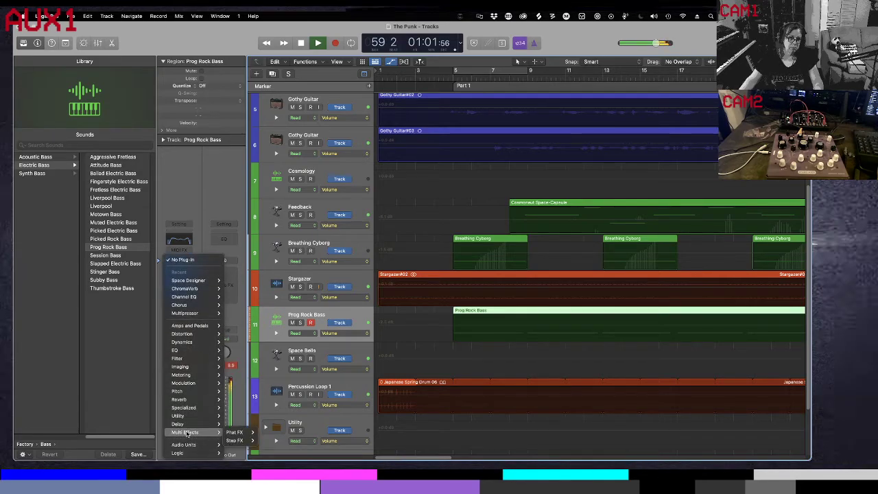
mouse_move(179, 415)
mouse_move(247, 421)
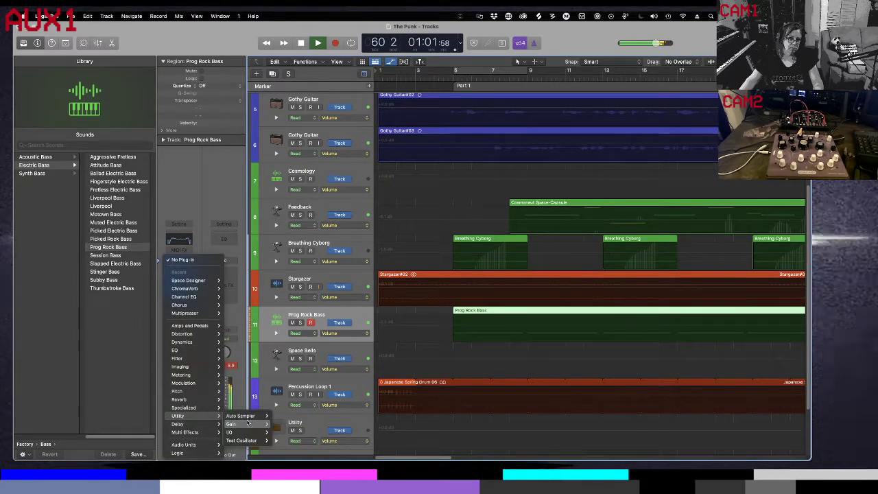
click(293, 423)
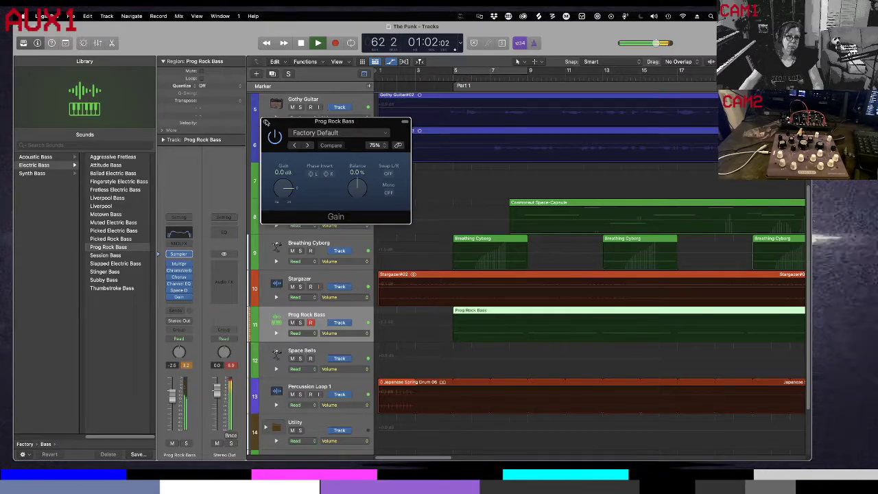
click(266, 122)
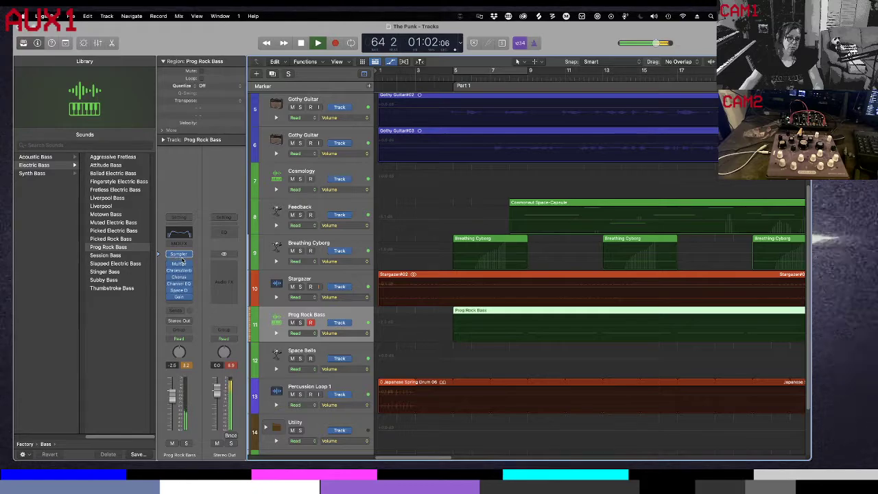
mouse_move(180, 296)
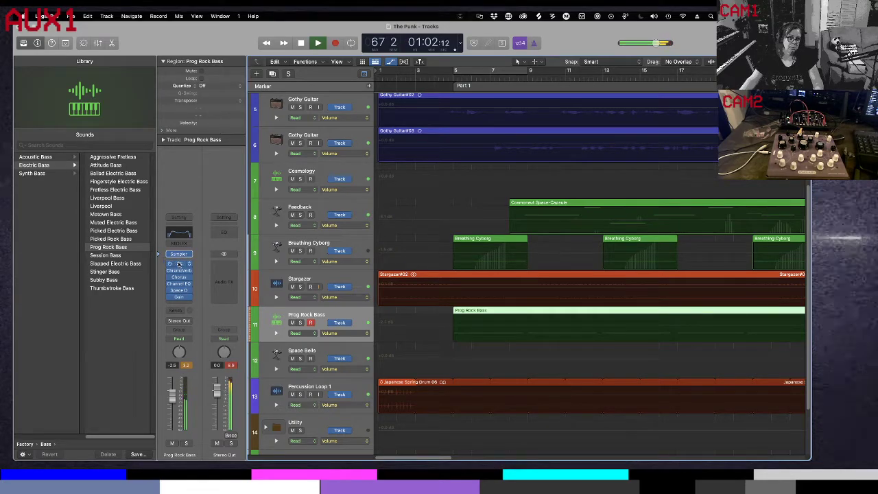
drag(180, 275, 179, 263)
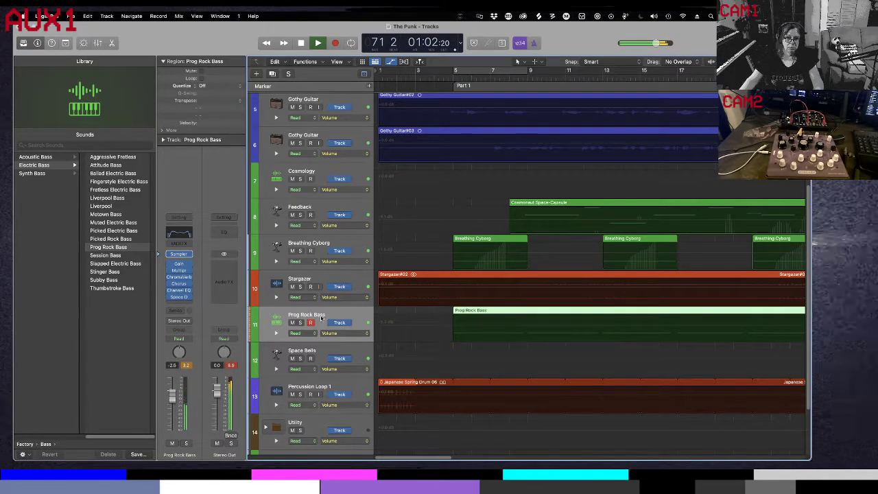
Open an extra automation lane under the Prog Rock Bass track and assign it to the Gain plug-in's Gain parameter
click(277, 333)
click(358, 356)
click(370, 332)
click(358, 356)
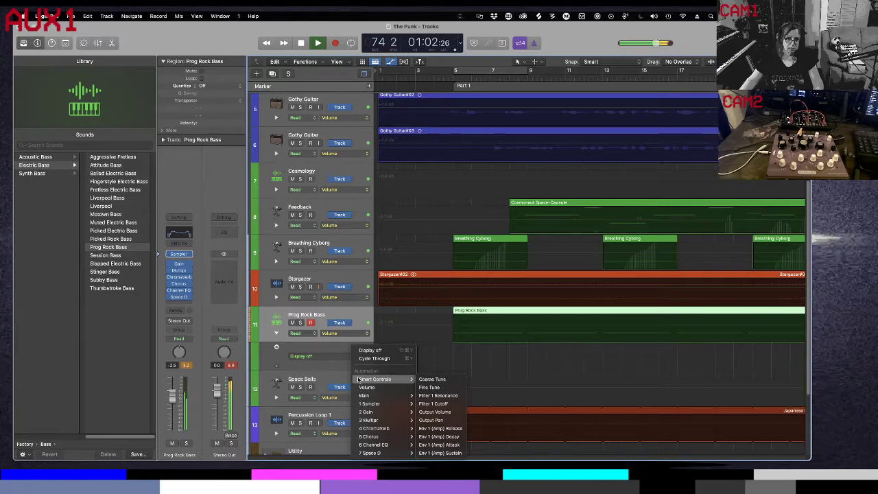
mouse_move(384, 412)
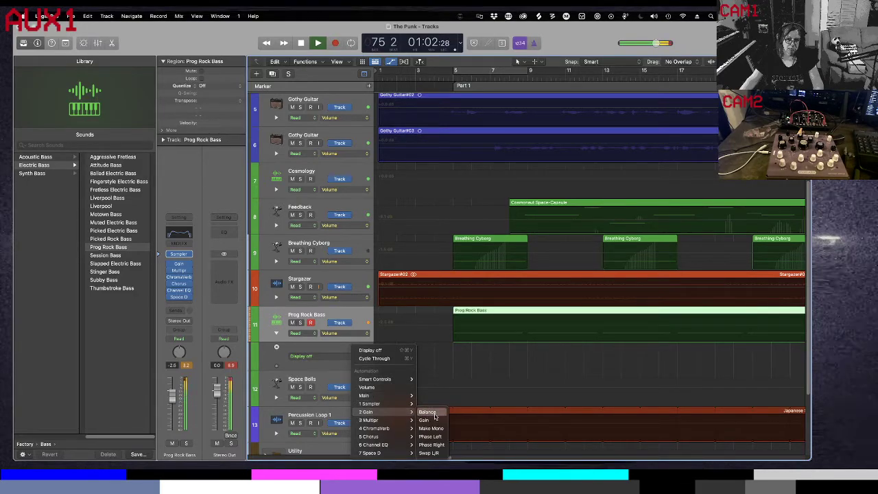
click(425, 420)
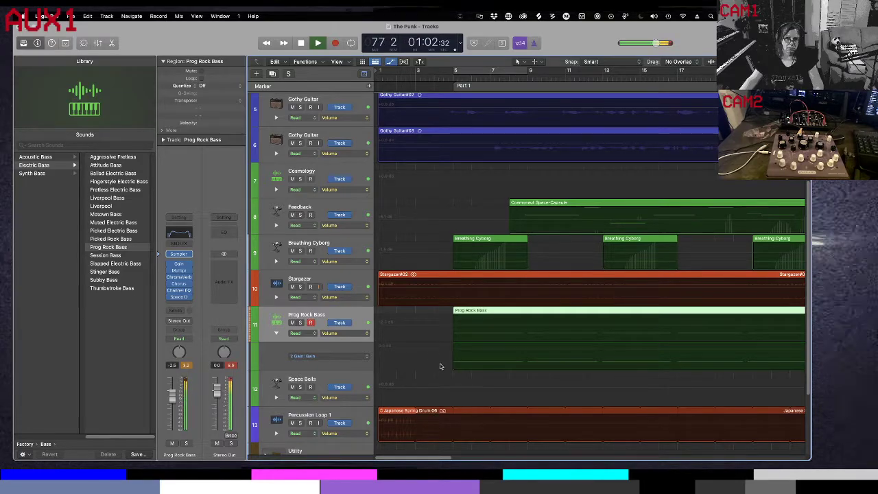
Add a Gain automation point at the start of the Prog Rock Bass region and set it to about -4.9 dB
scroll(442, 363, down, 2)
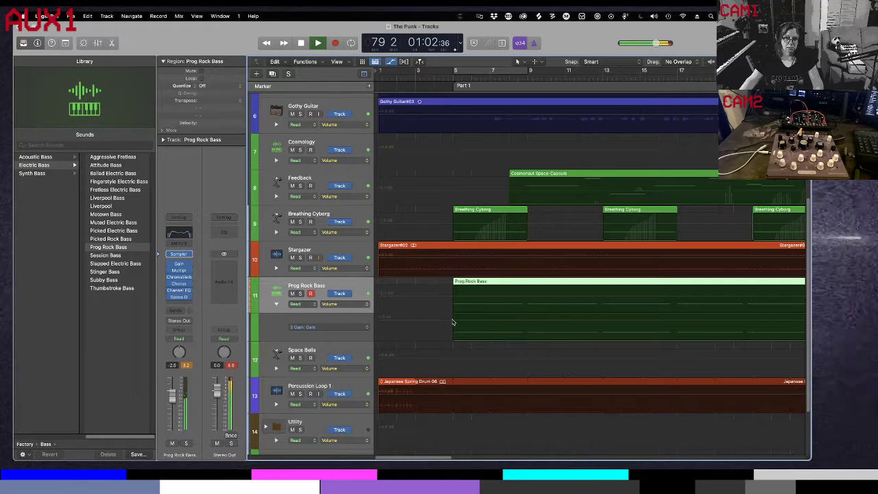
click(452, 322)
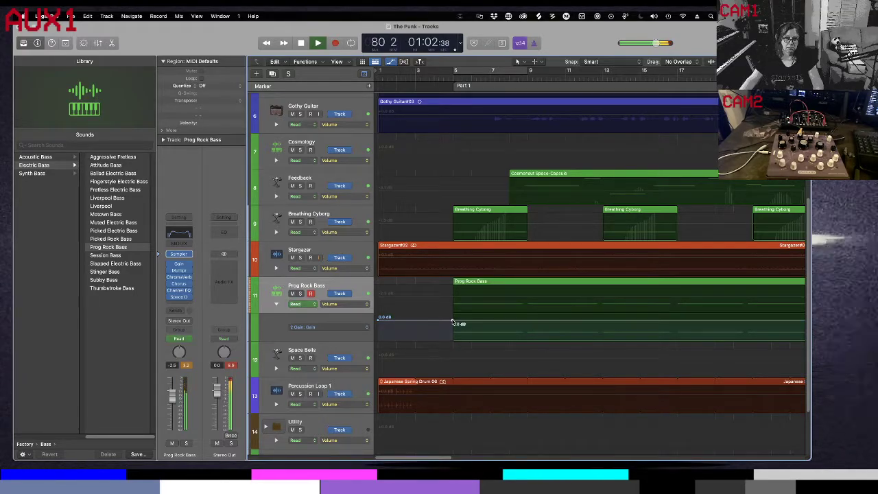
drag(452, 322, 452, 331)
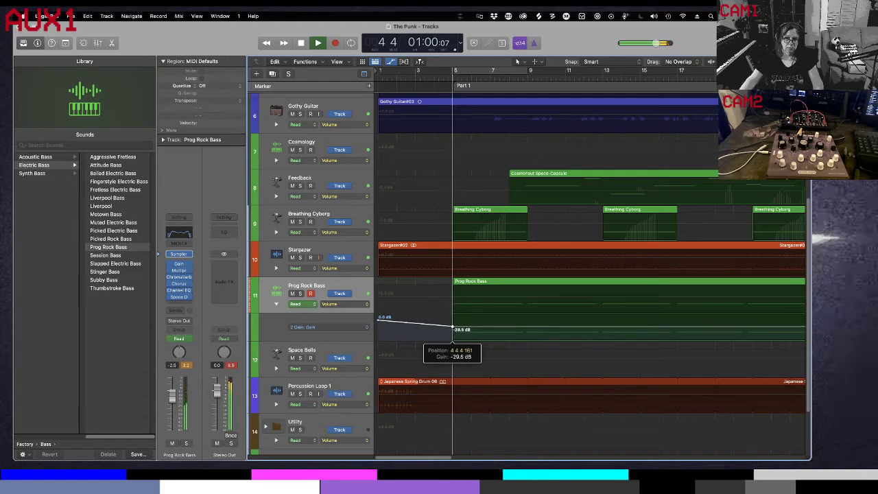
drag(452, 328, 452, 322)
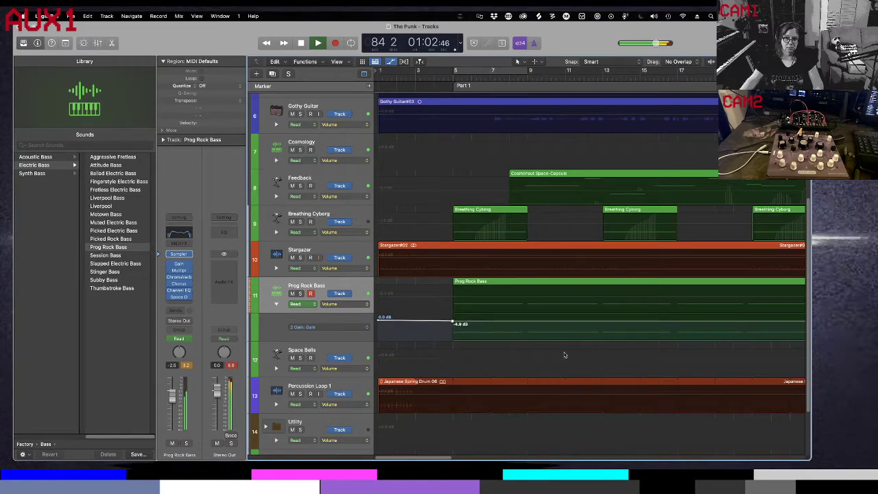
Add a Gain automation point on the Prog Rock Bass track just before bar 97 and set it to about +3.3 dB
scroll(564, 355, right, 10)
scroll(565, 354, right, 20)
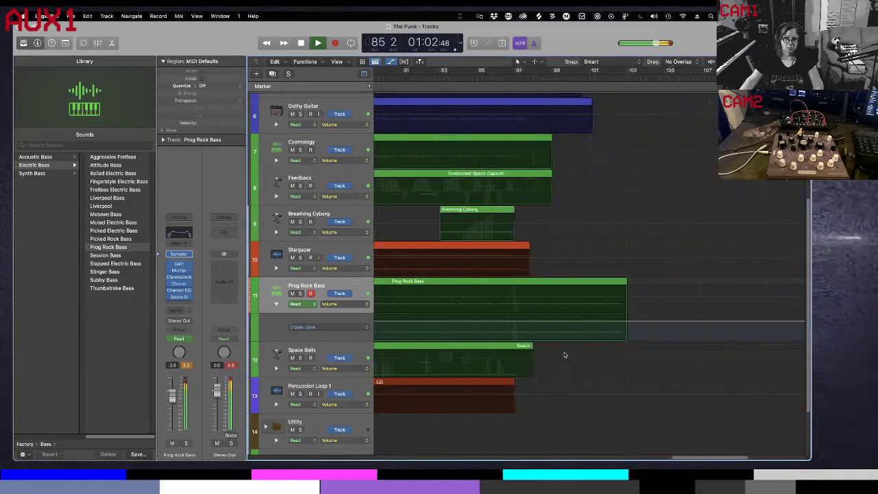
scroll(564, 354, left, 6)
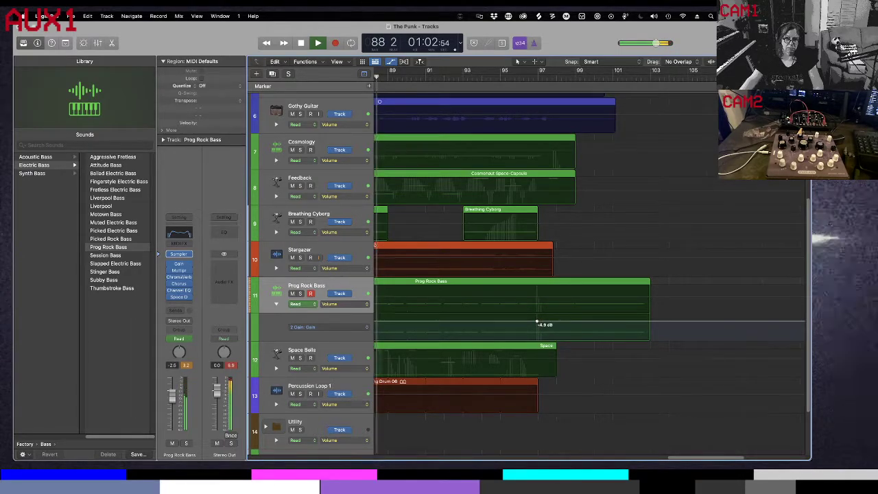
click(537, 322)
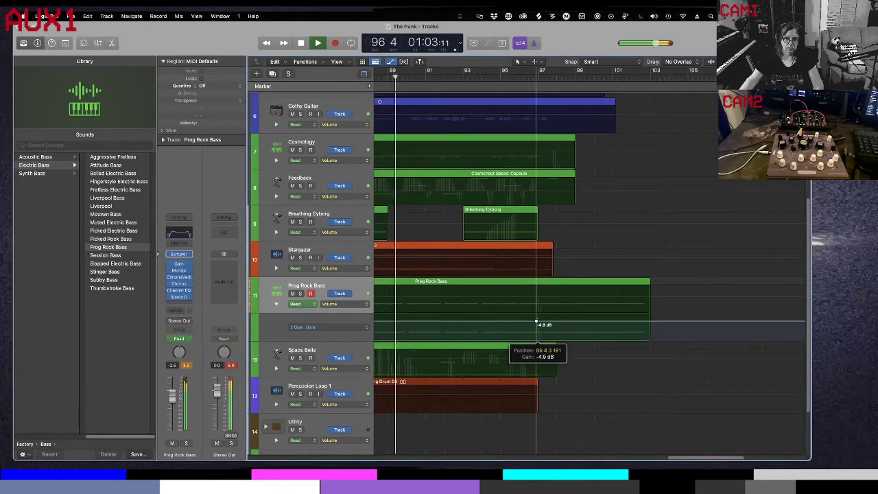
drag(538, 323, 538, 317)
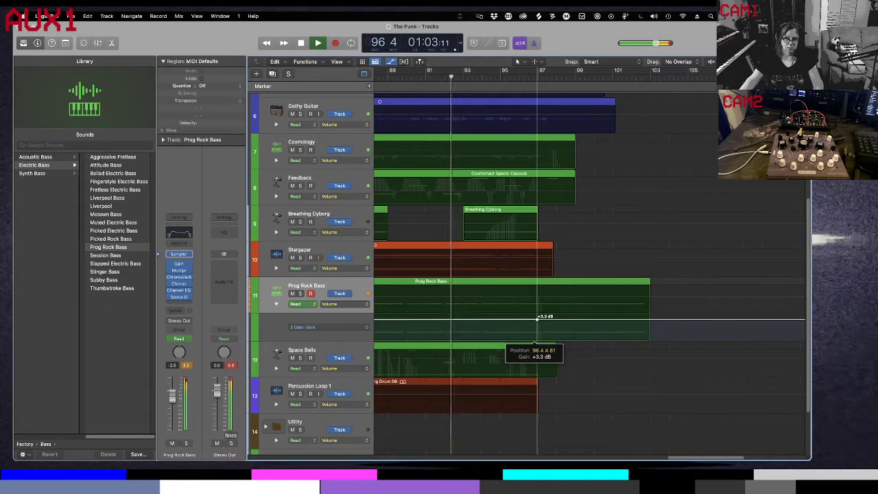
drag(537, 317, 537, 319)
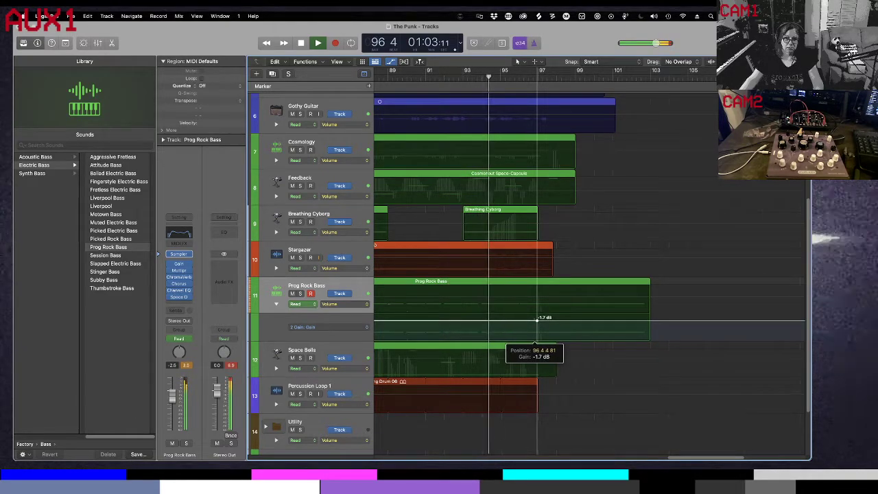
drag(538, 318, 538, 317)
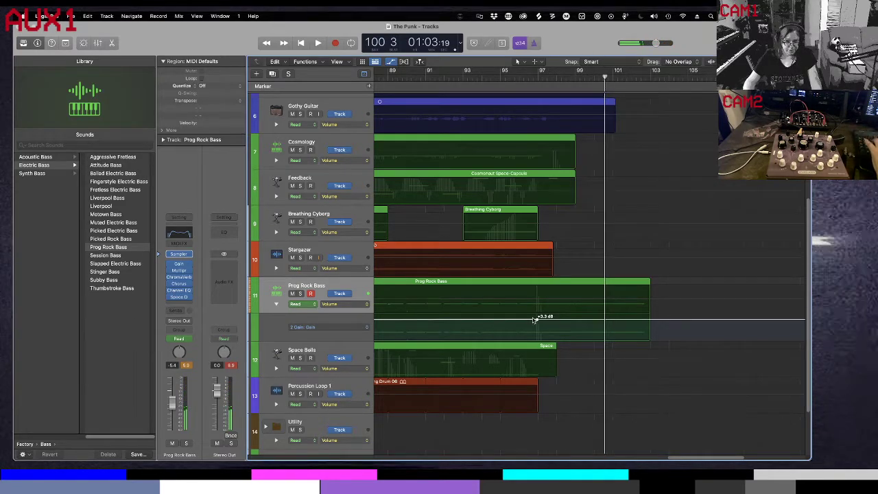
Hide track automation, audition the opening of the arrangement from the beginning, and return the playhead to the start
key(a)
key(z)
key(space)
key(Return)
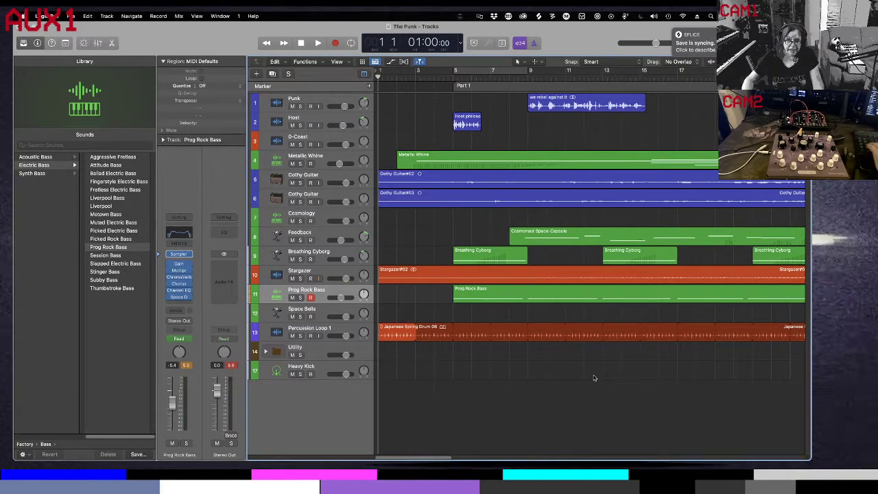
key(space)
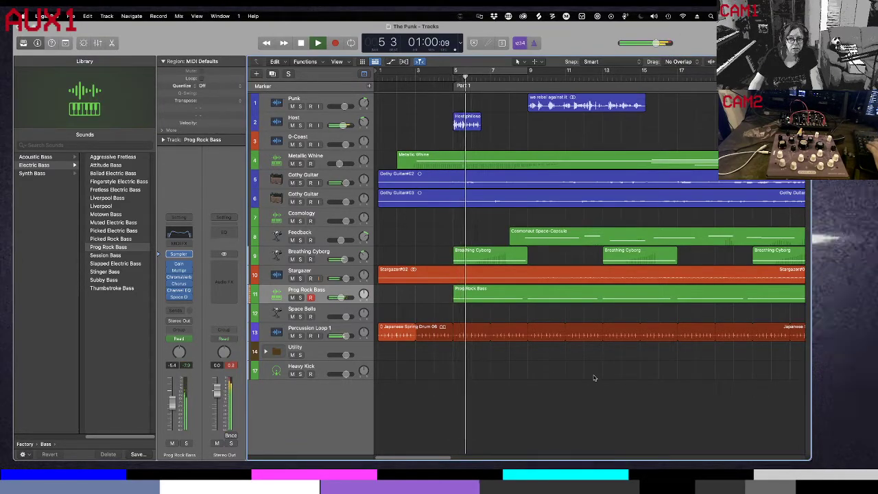
key(Return)
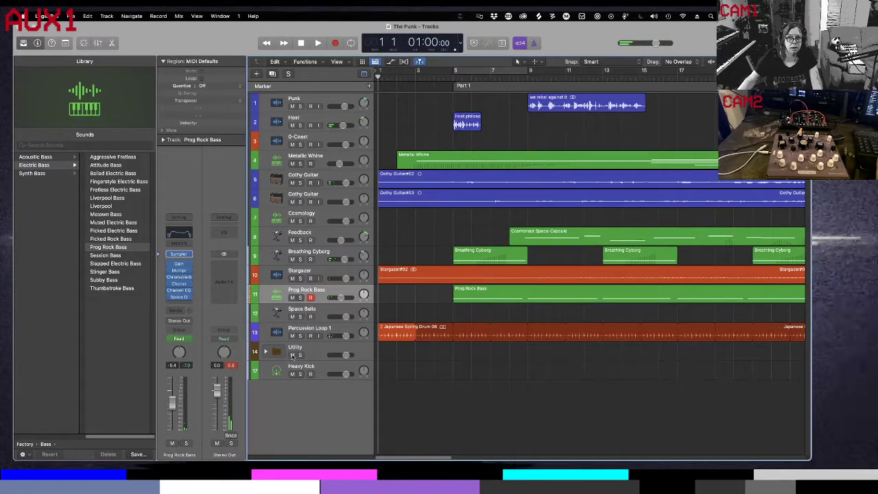
Inspect the channel strips of both Gothy Guitar tracks and the Stargazer track
click(341, 175)
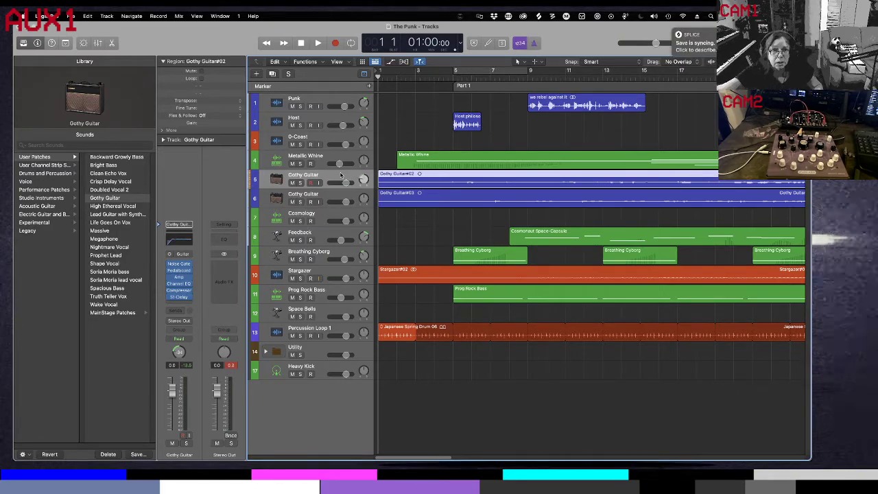
key(Down)
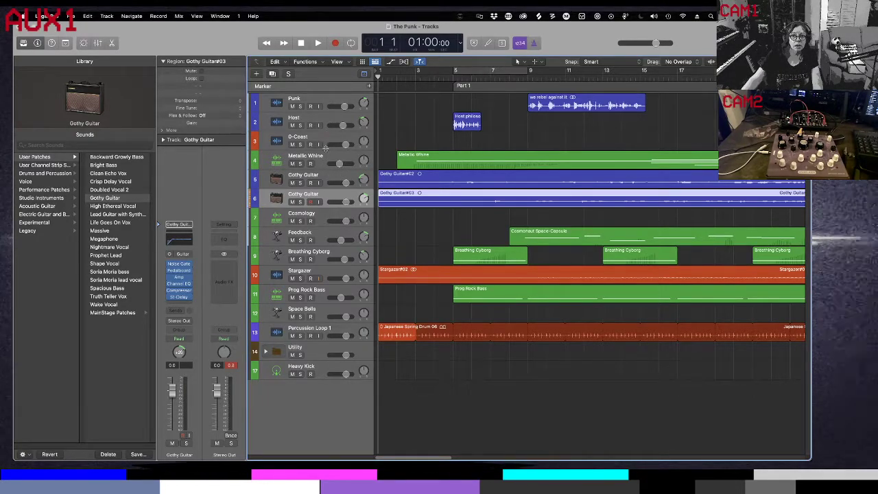
click(332, 273)
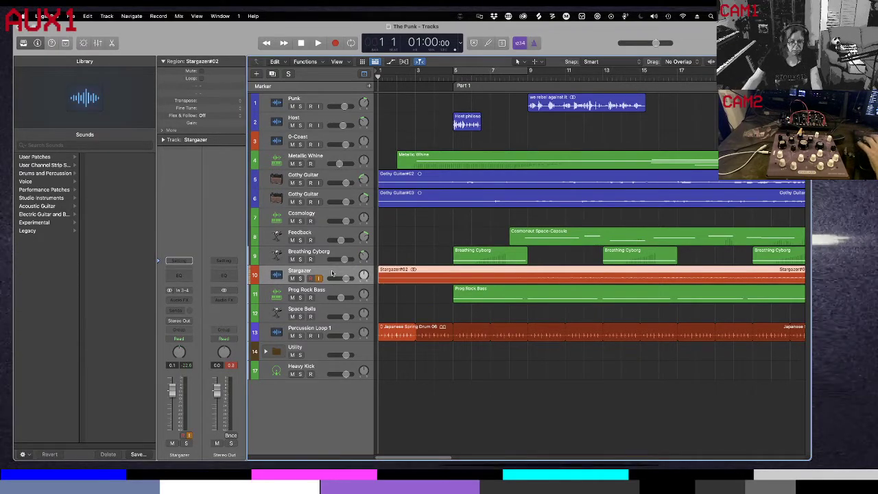
Solo and play the Stargazer track, and insert a Gain plug-in on it set to about +3.9 dB
key(s)
key(space)
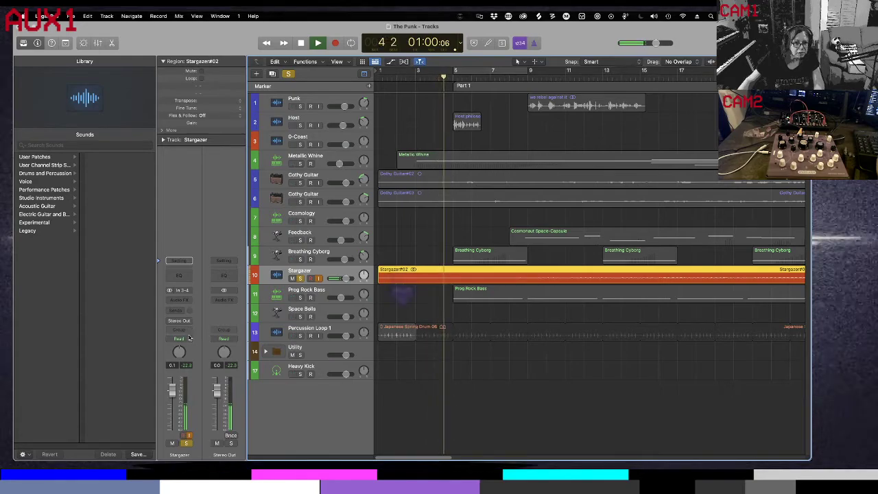
click(179, 300)
mouse_move(191, 320)
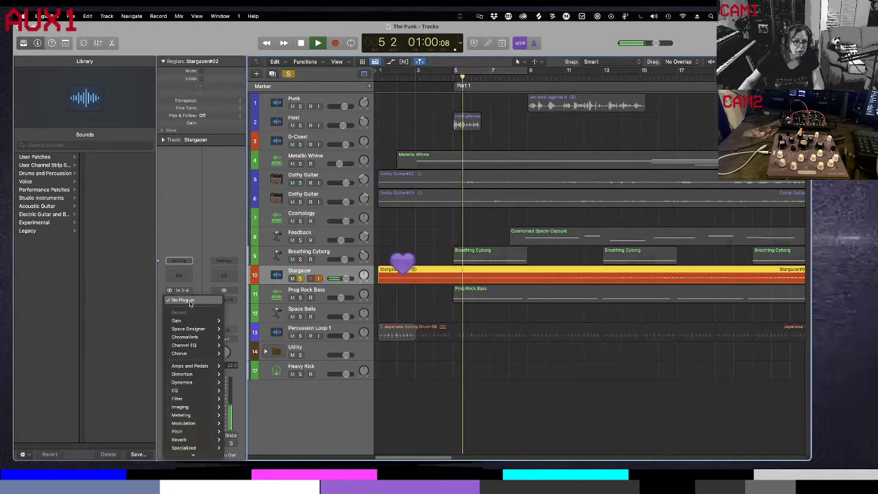
click(233, 320)
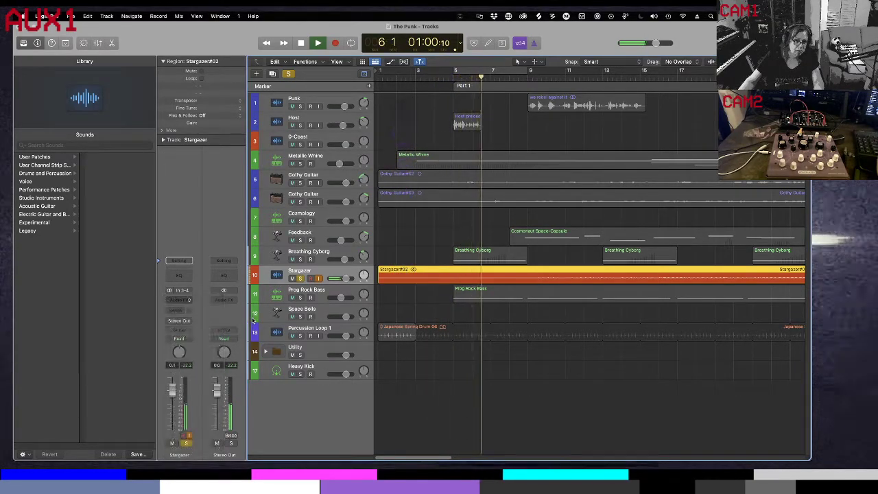
mouse_move(284, 186)
mouse_down()
mouse_move(289, 195)
mouse_move(289, 188)
mouse_up()
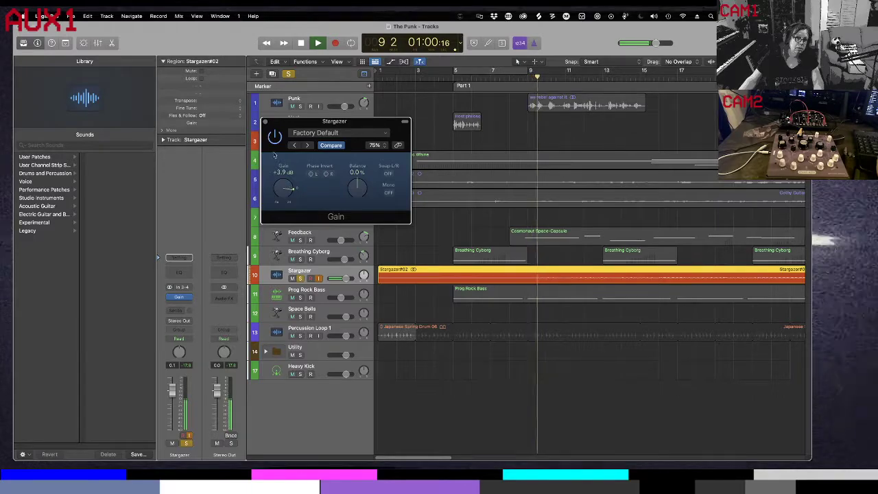
click(266, 122)
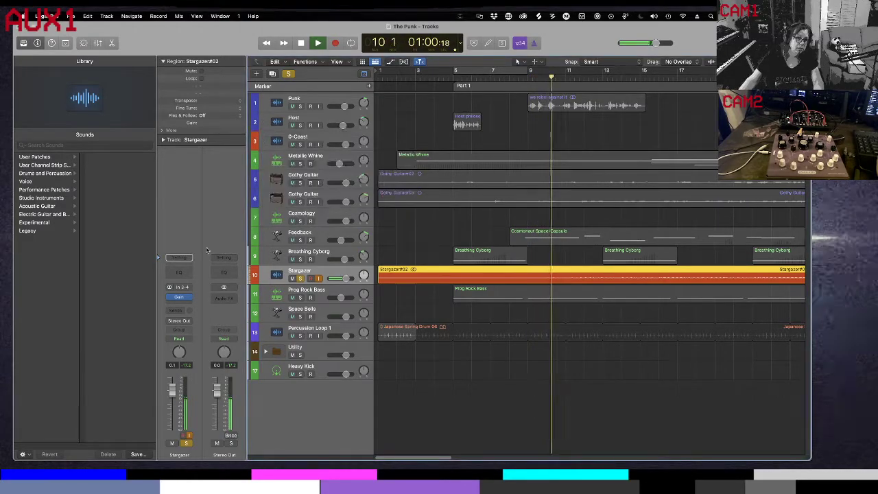
Insert a Ringshifter after the Gain plug-in on the Stargazer track and load its Groove Shadow 02 preset
click(188, 301)
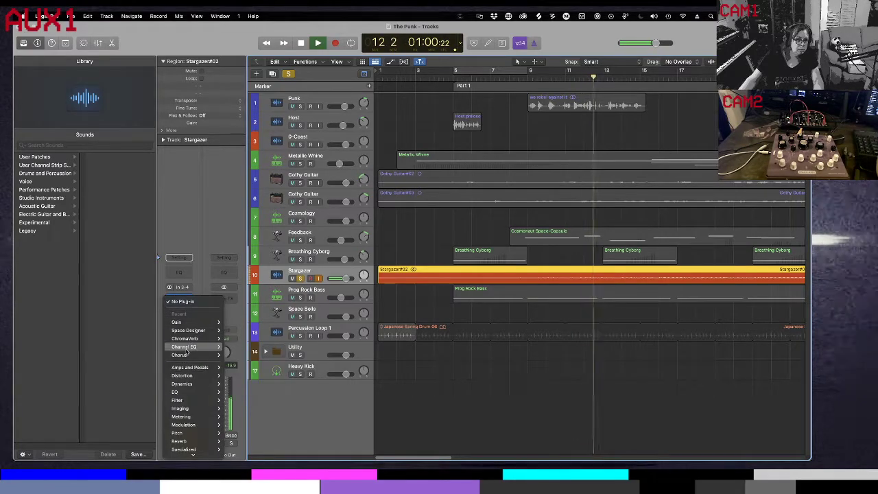
scroll(185, 409, down, 3)
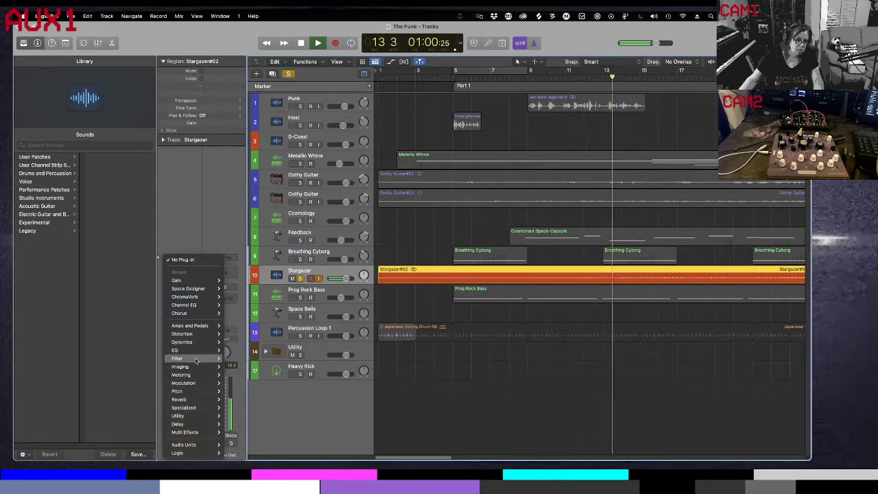
mouse_move(195, 388)
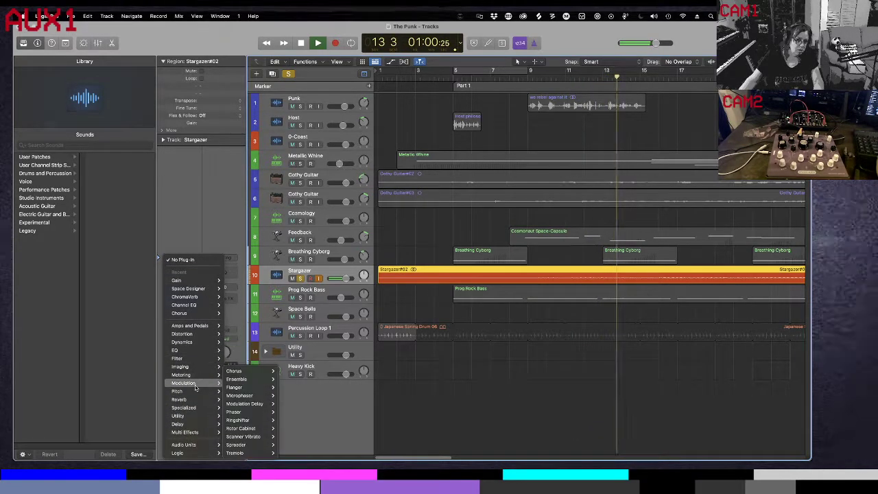
click(287, 420)
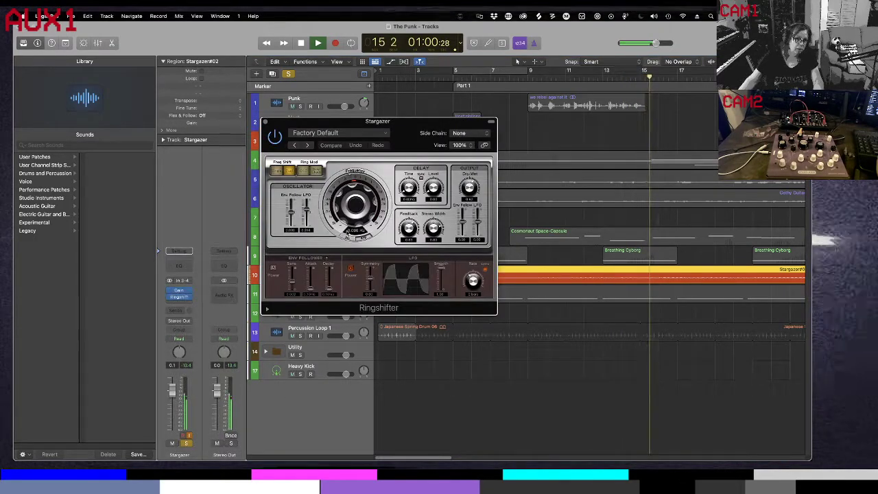
click(323, 133)
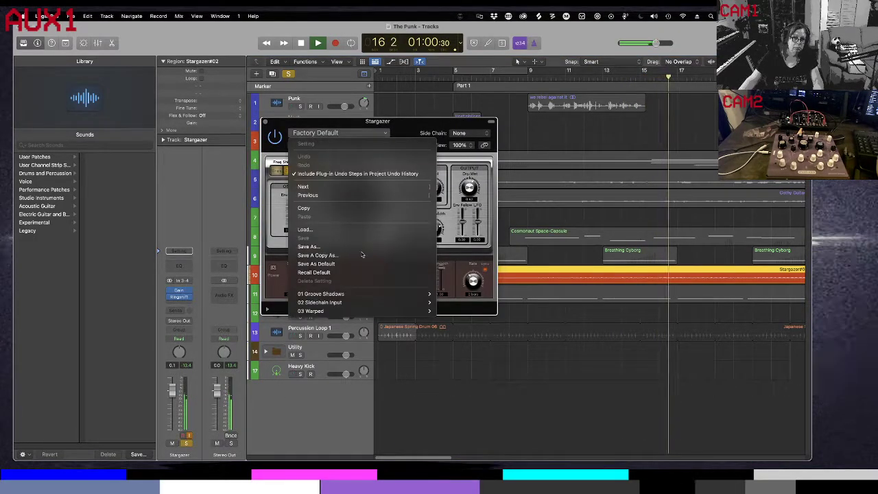
mouse_move(356, 297)
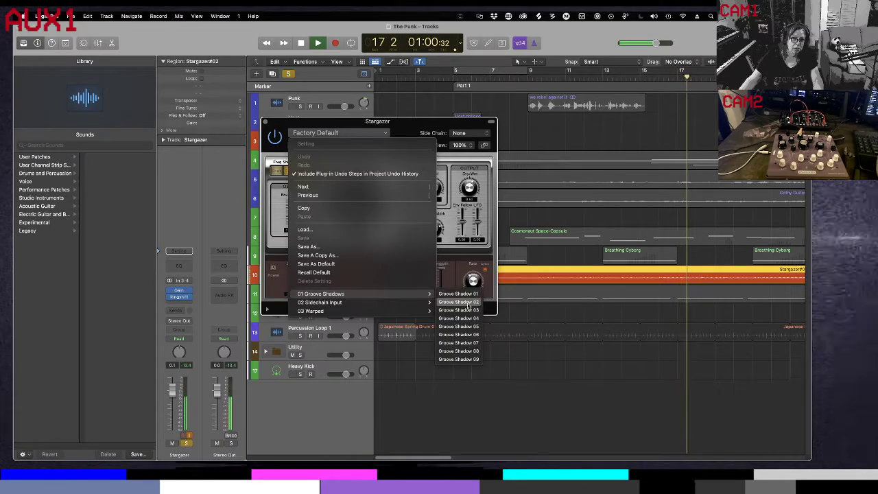
click(468, 306)
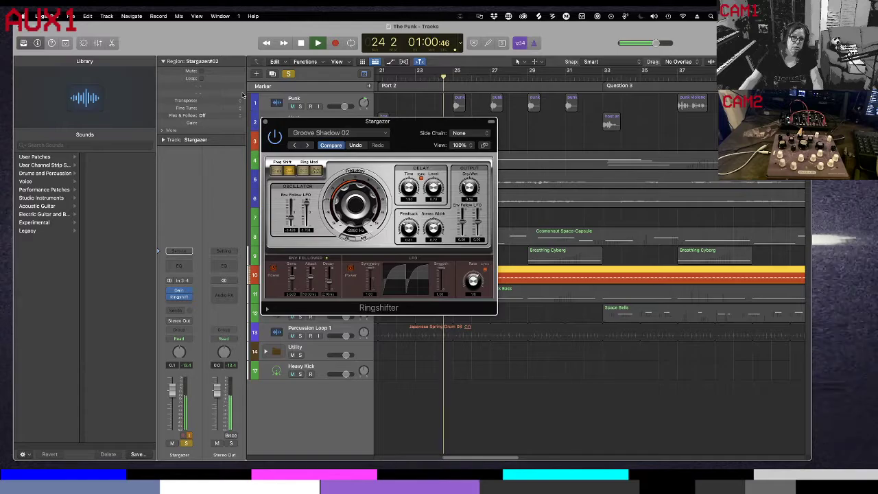
click(266, 122)
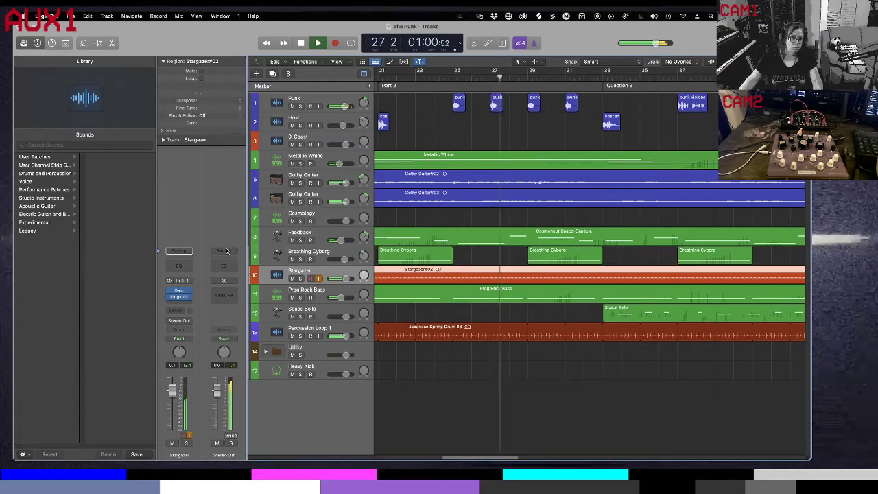
Insert Delay Designer after Ringshifter on the Stargazer track and load its Resonant Drop preset from the Simple Filtered category
click(189, 294)
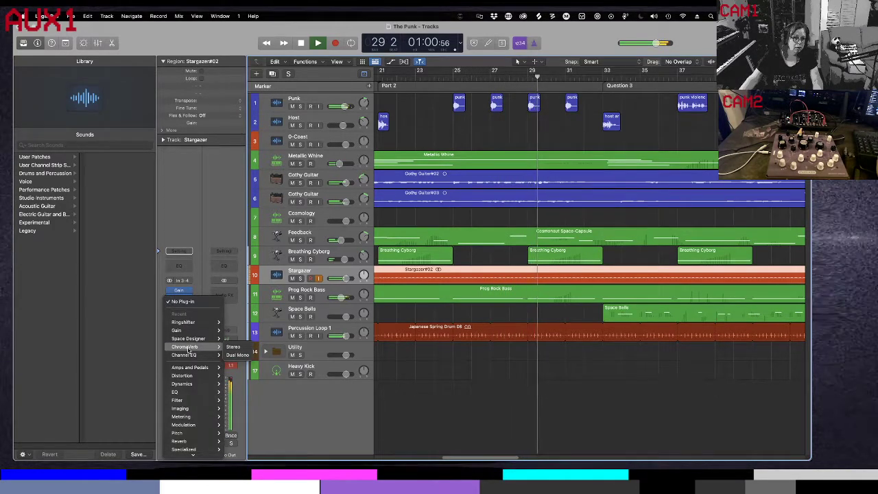
mouse_move(188, 339)
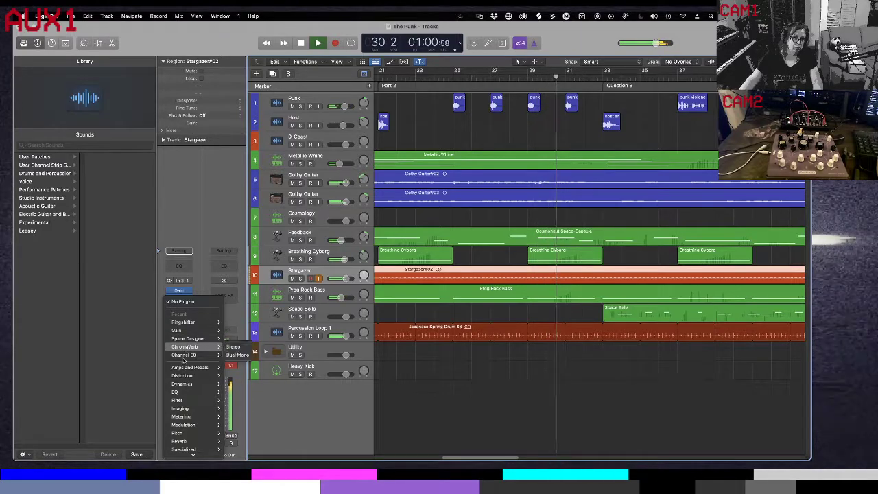
mouse_move(192, 453)
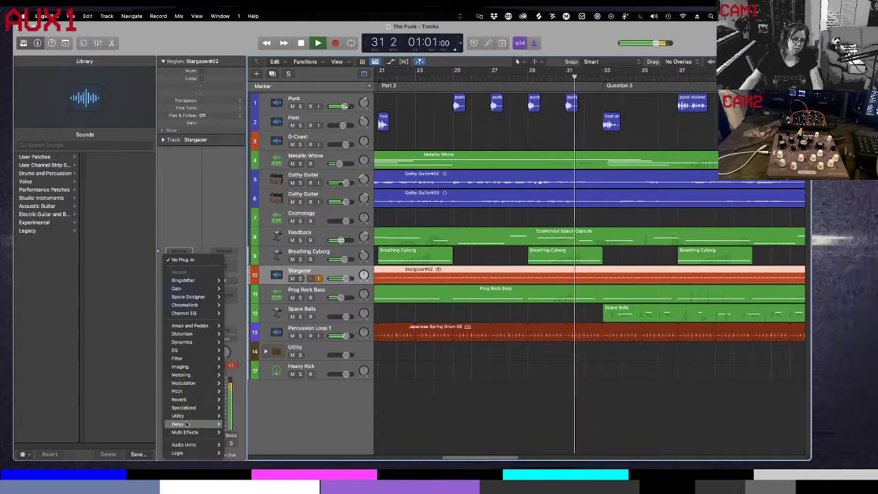
mouse_move(178, 424)
mouse_move(243, 419)
click(282, 421)
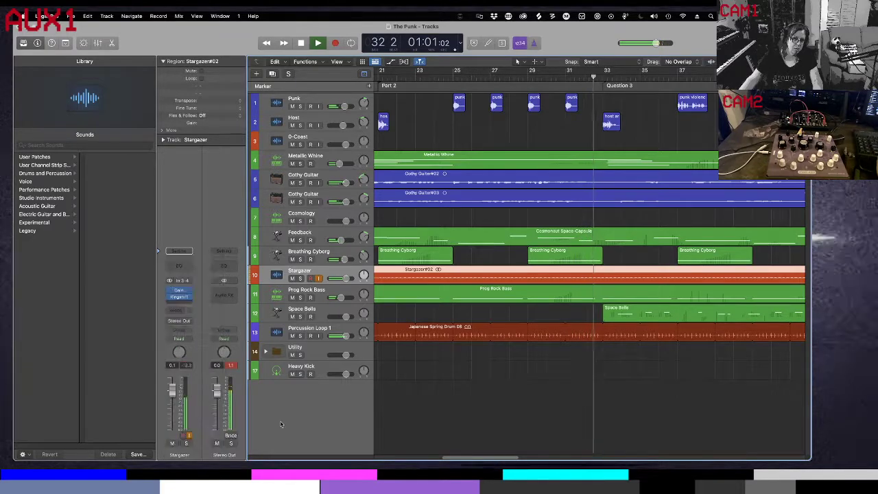
click(360, 136)
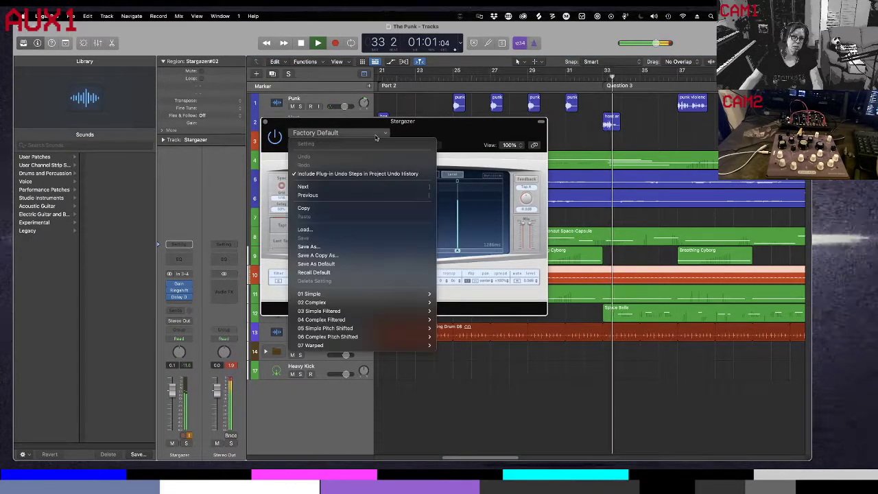
mouse_move(341, 303)
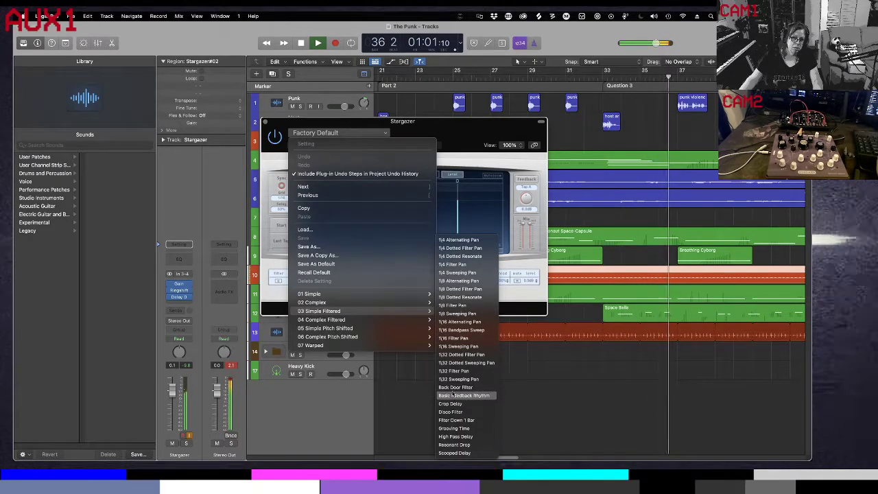
click(454, 445)
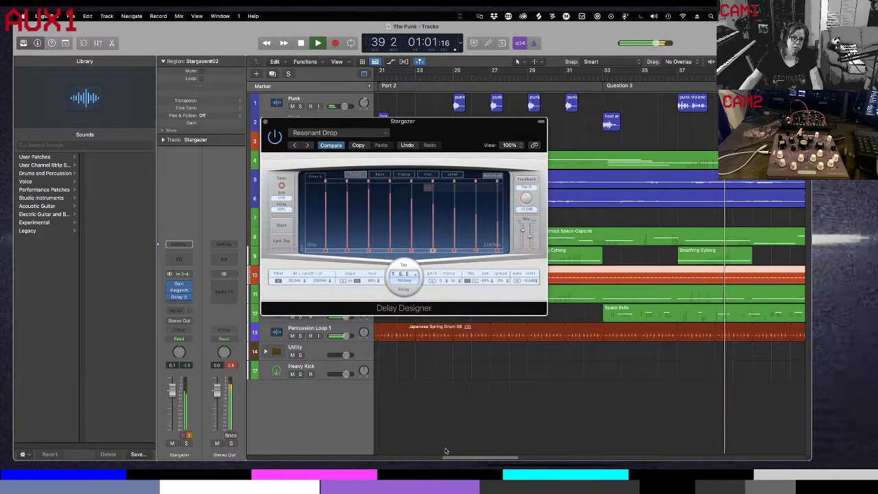
Solo the Stargazer track and load the 1/16 Bandpass Sweep preset in Delay Designer
key(s)
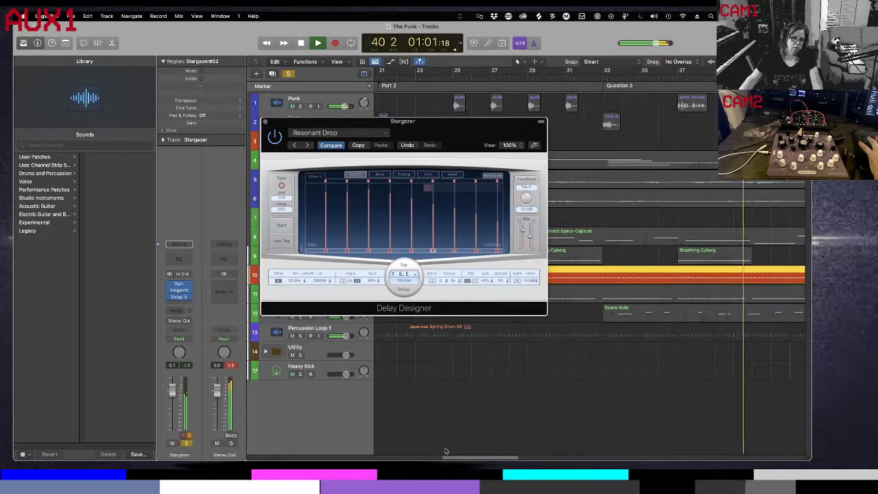
click(384, 132)
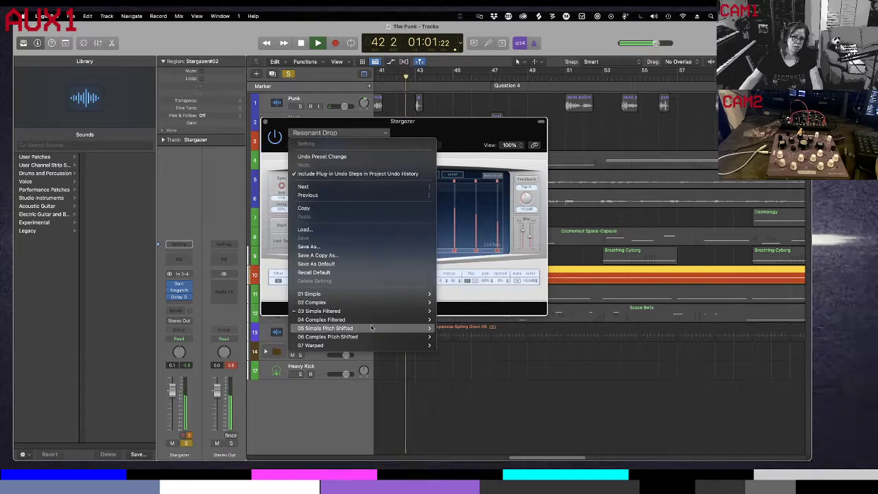
mouse_move(376, 311)
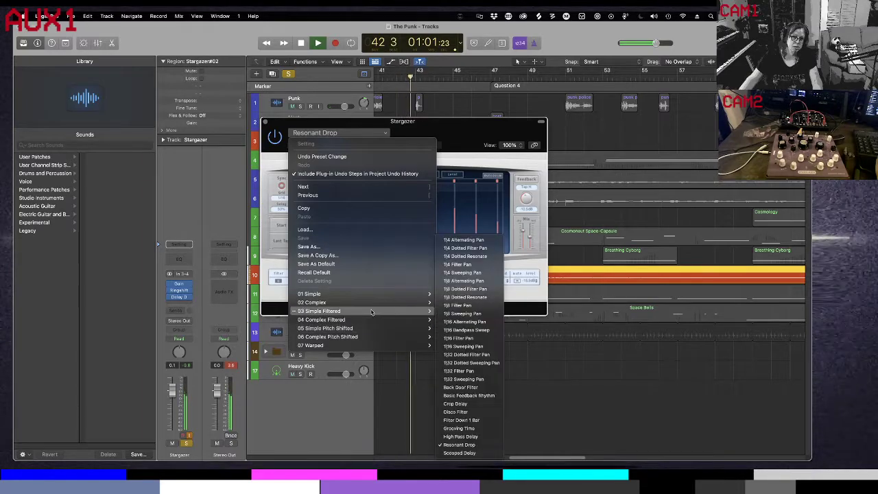
click(478, 332)
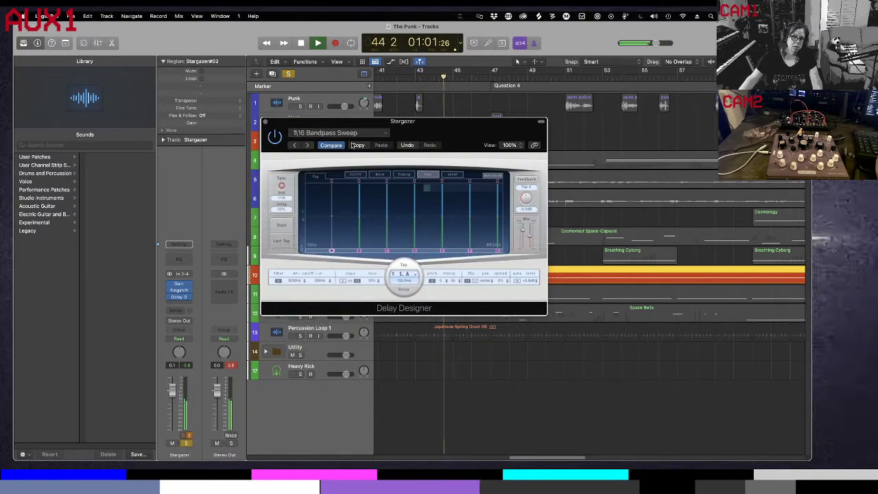
Load the Simple Filtered preset 1/32 Filter Pan in Delay Designer on the Stargazer track
click(390, 135)
click(390, 135)
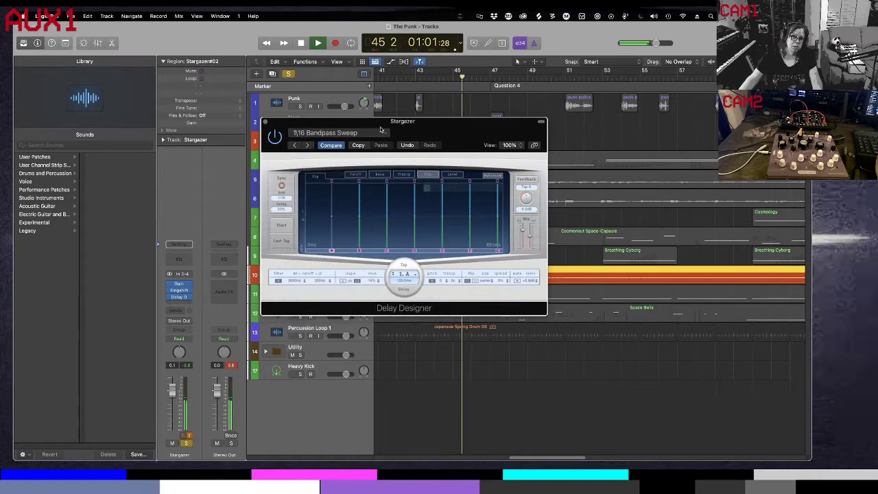
click(381, 131)
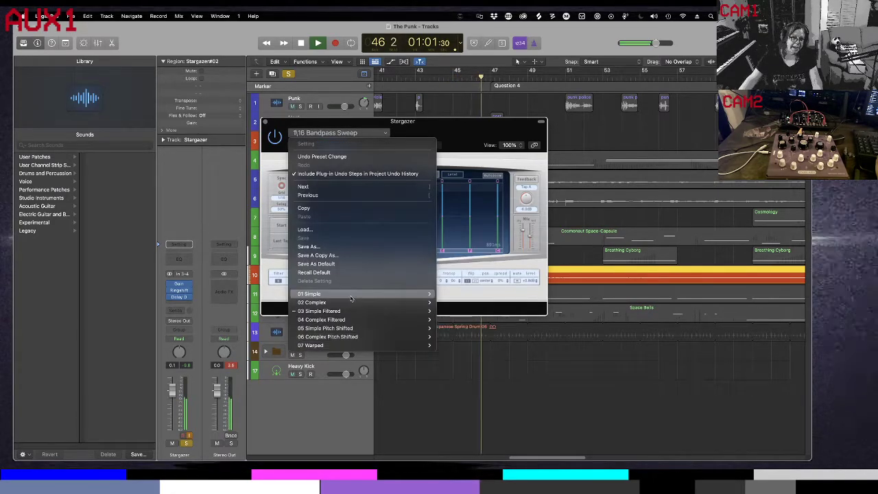
mouse_move(370, 311)
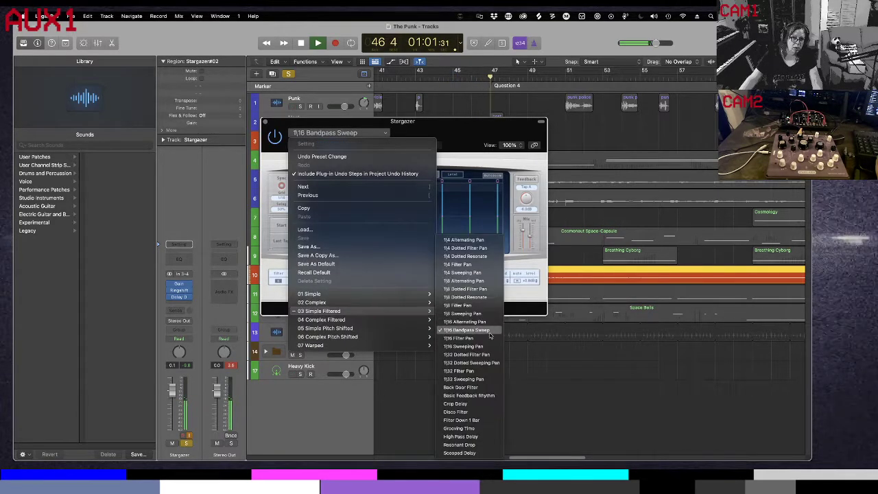
click(483, 371)
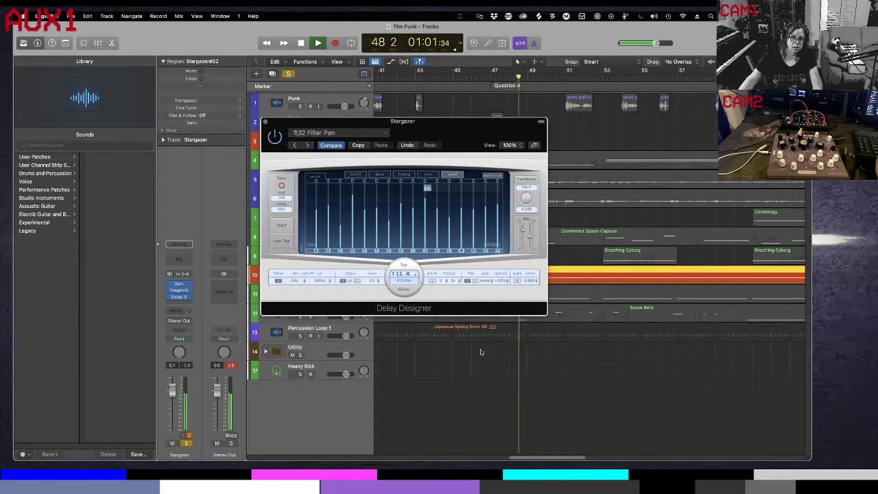
Load the Simple Filtered preset 1/8 Filter Pan in Delay Designer on the Stargazer track
click(386, 133)
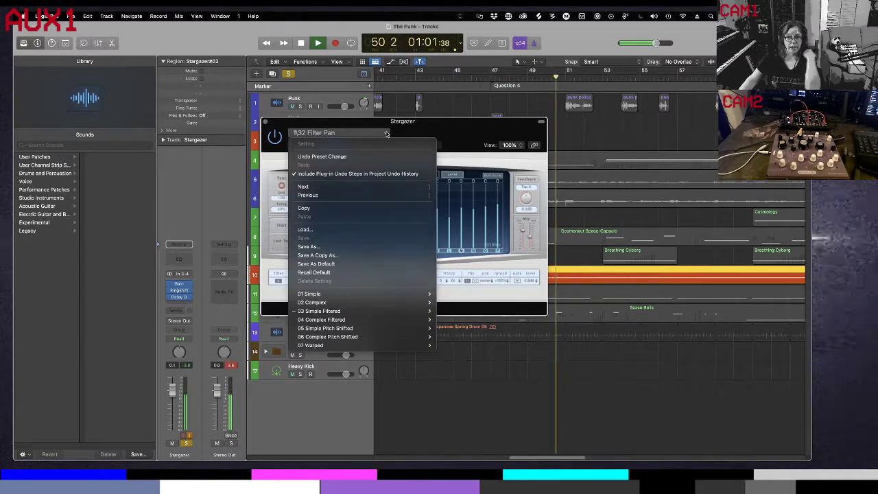
mouse_move(412, 310)
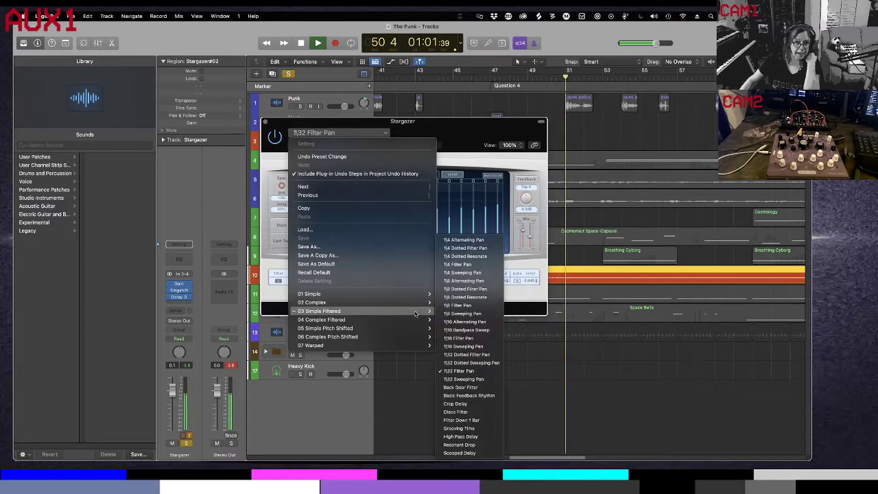
click(463, 306)
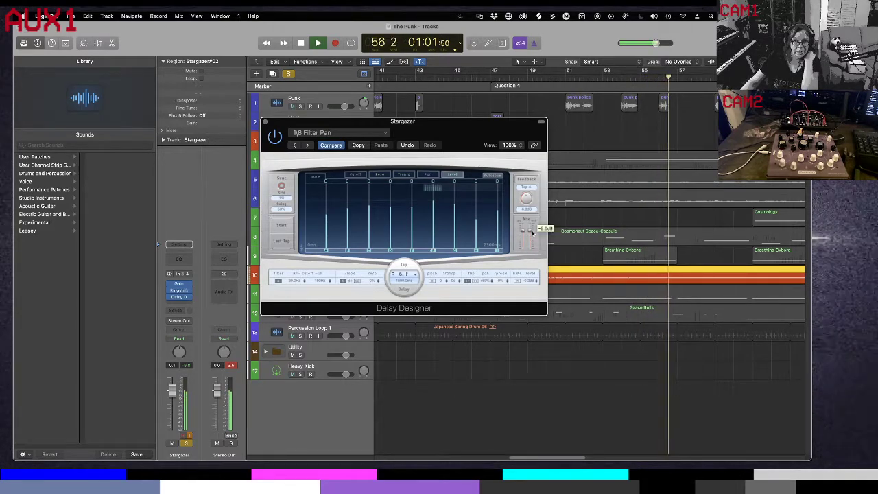
Load the Beat Rumble preset from the Complex category in Delay Designer on the Stargazer track
click(382, 133)
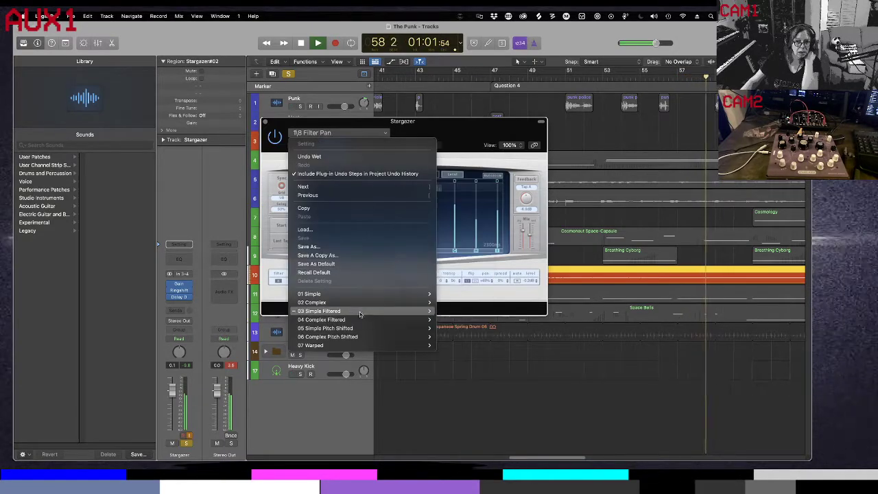
mouse_move(365, 306)
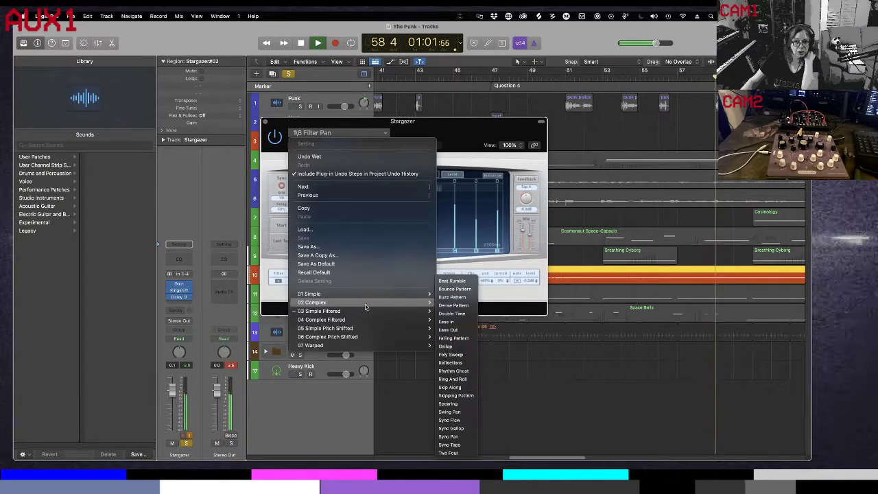
click(453, 280)
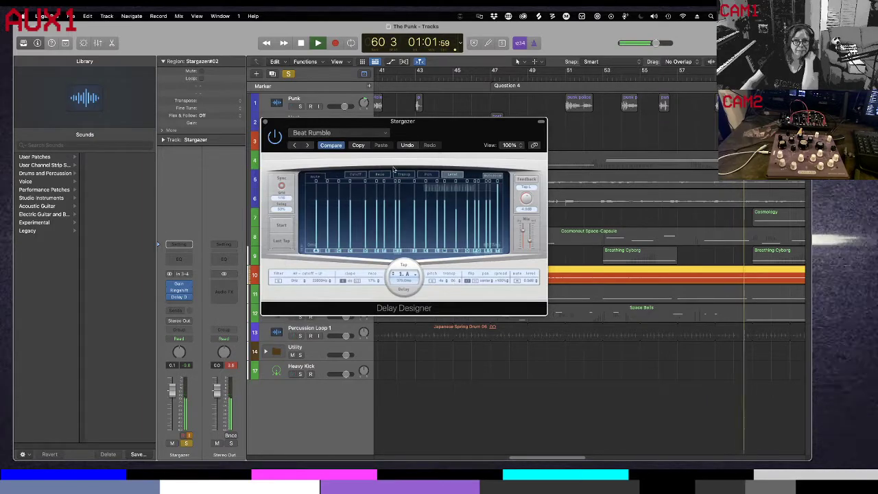
Load the Jungle Delay preset from the Warped category in Delay Designer on the Stargazer track
click(380, 132)
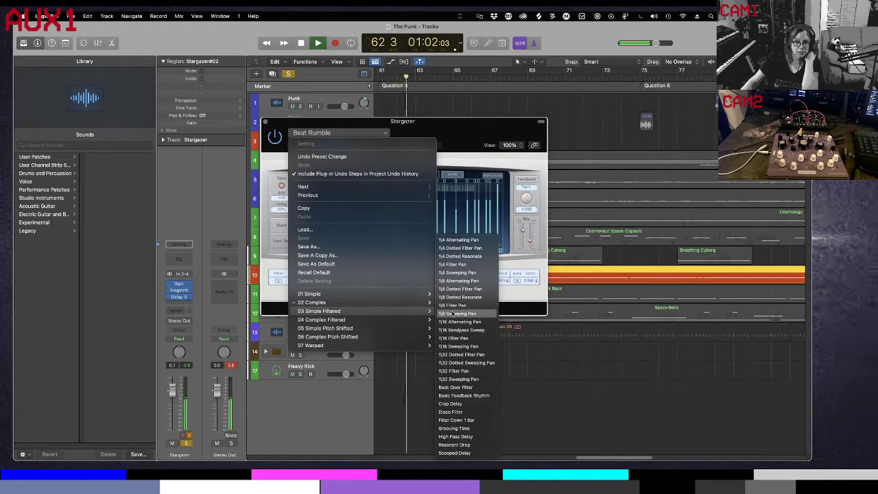
mouse_move(323, 345)
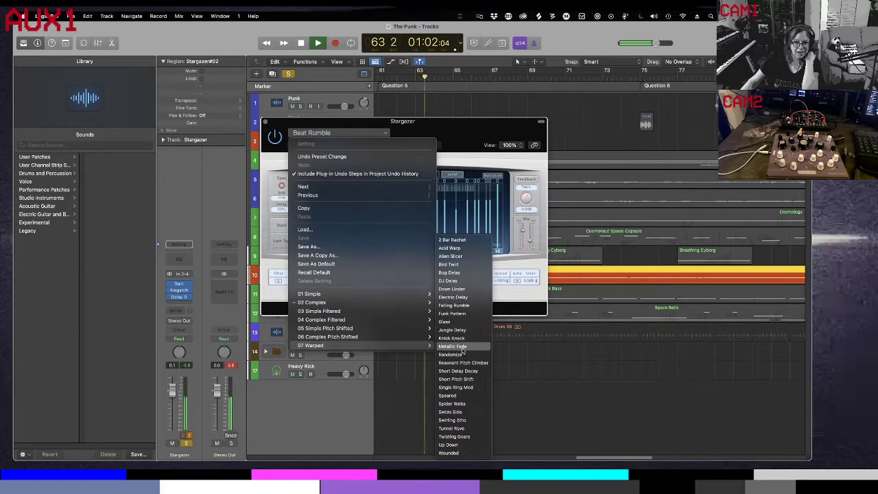
click(472, 331)
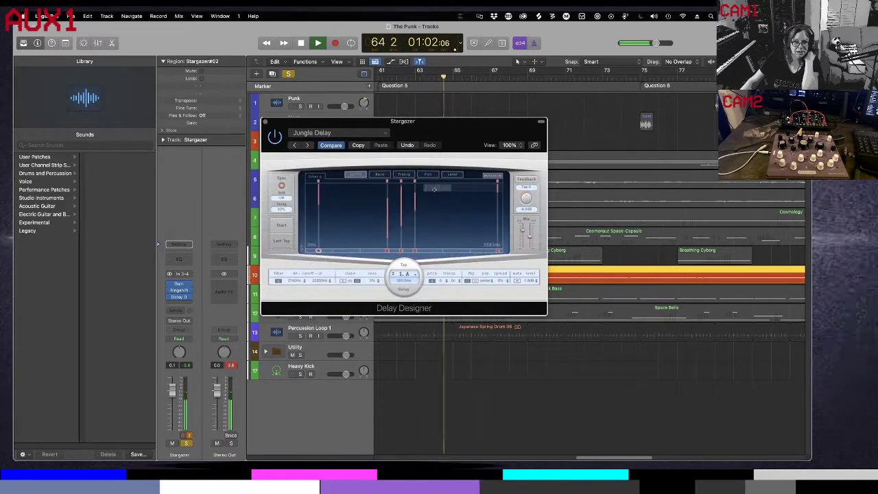
Load the Warped preset Glass in Delay Designer on the Stargazer track, slightly raise its wet mix level and close the plug-in
click(386, 137)
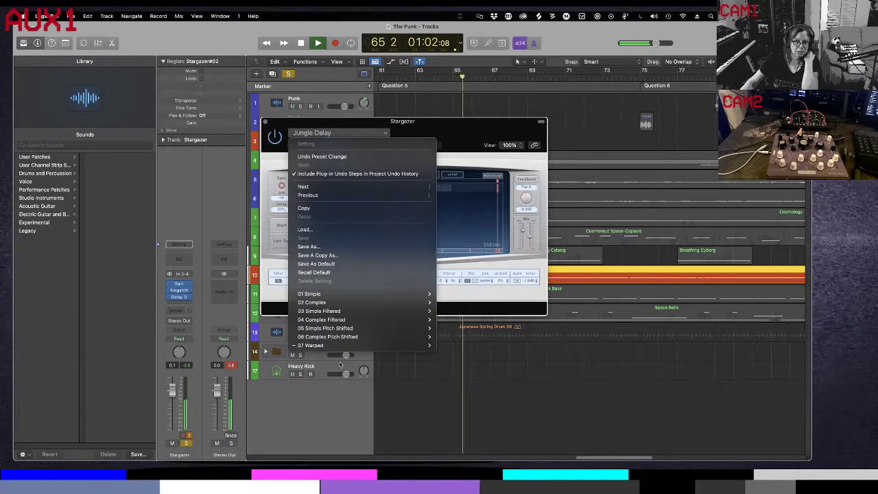
mouse_move(425, 345)
click(451, 322)
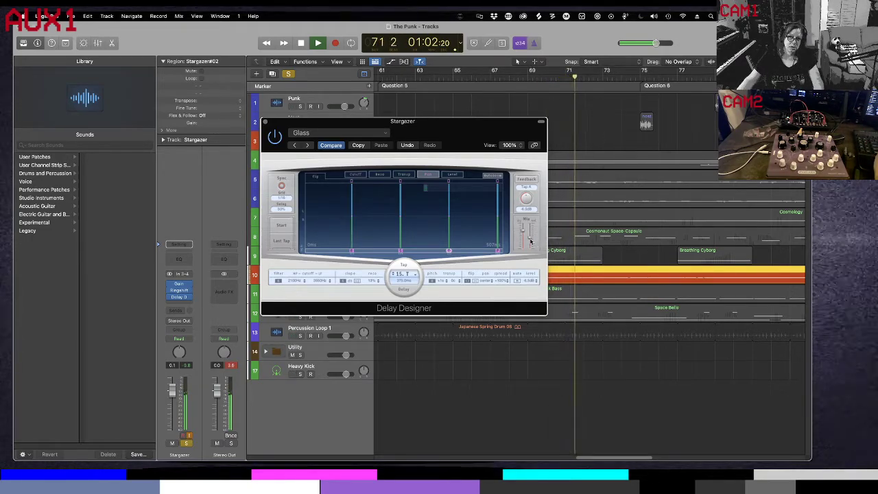
mouse_move(529, 236)
drag(529, 236, 523, 230)
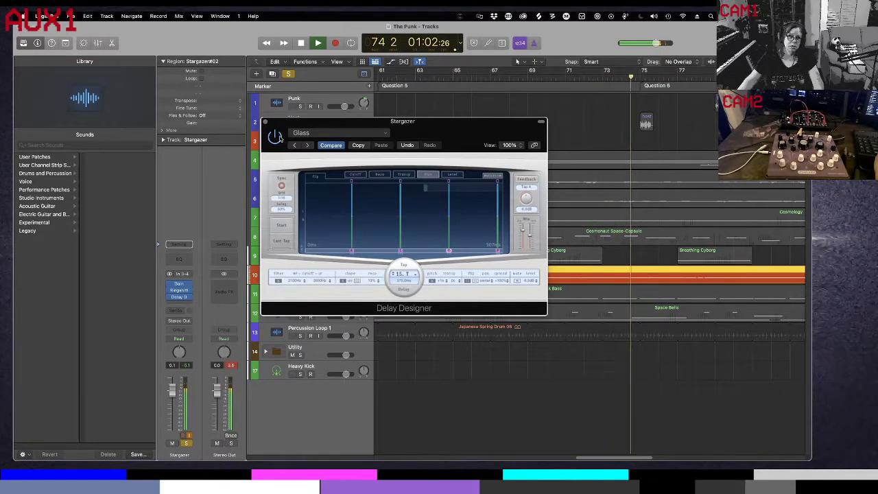
click(265, 122)
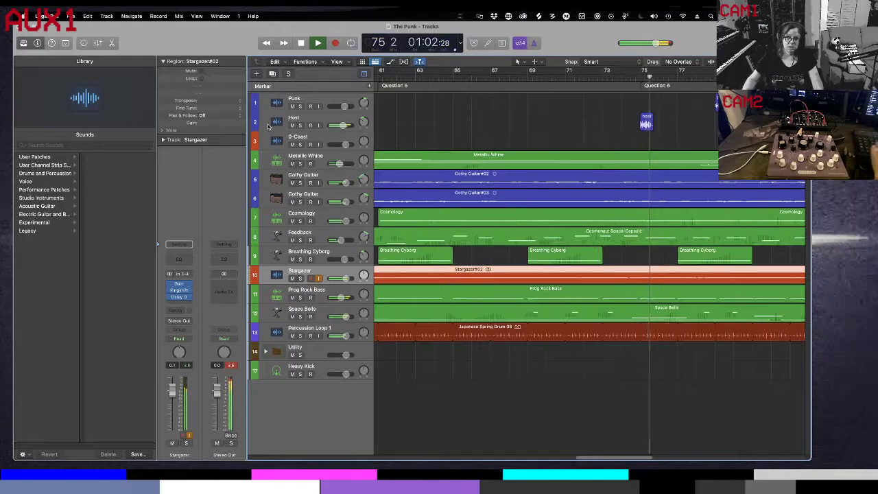
Play the full, unsoloed arrangement from the beginning of the project
key(space)
key(Return)
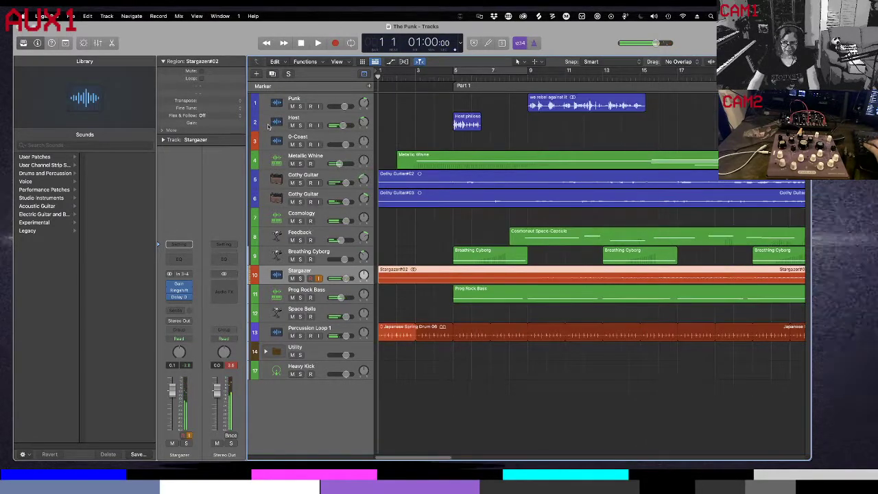
key(space)
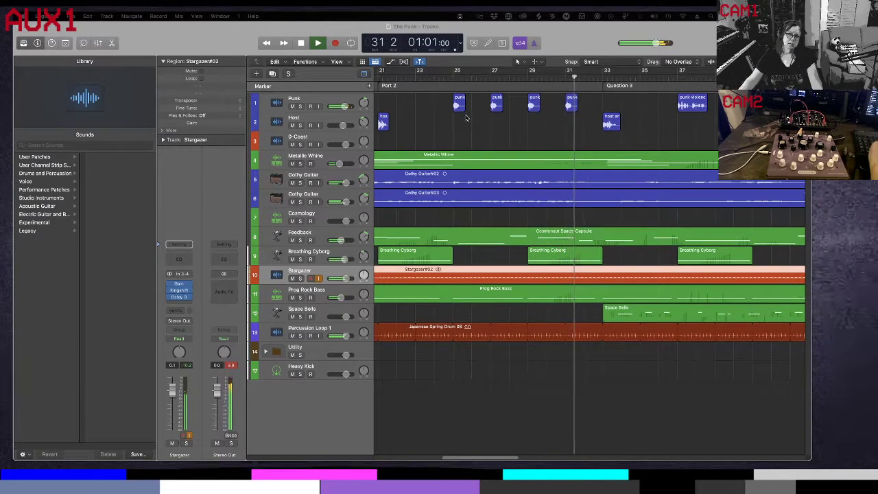
Delete the two Punk clips at bars 27 and 29 in Part 2 and stop playback
drag(480, 133, 539, 106)
key(Delete)
key(space)
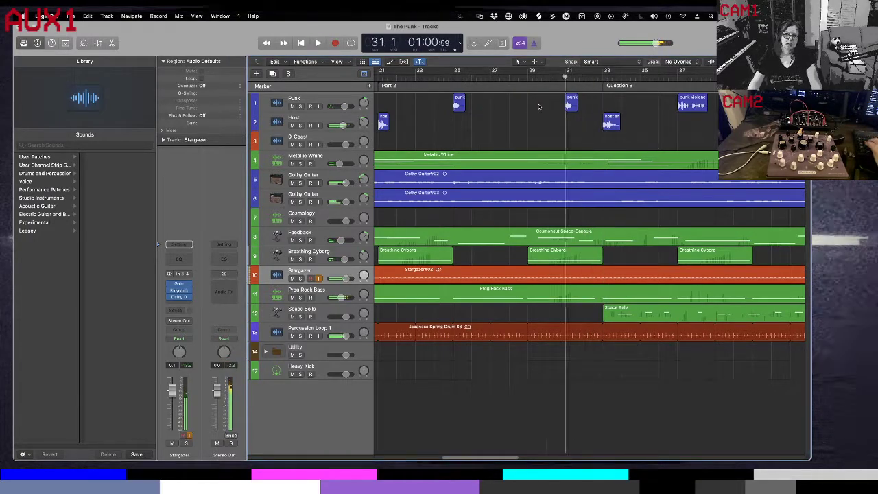
Replay Part 2 from a few bars before bar 31 and delete the Punk clip at bar 31
key(comma)
key(comma)
key(comma)
key(comma)
key(comma)
key(space)
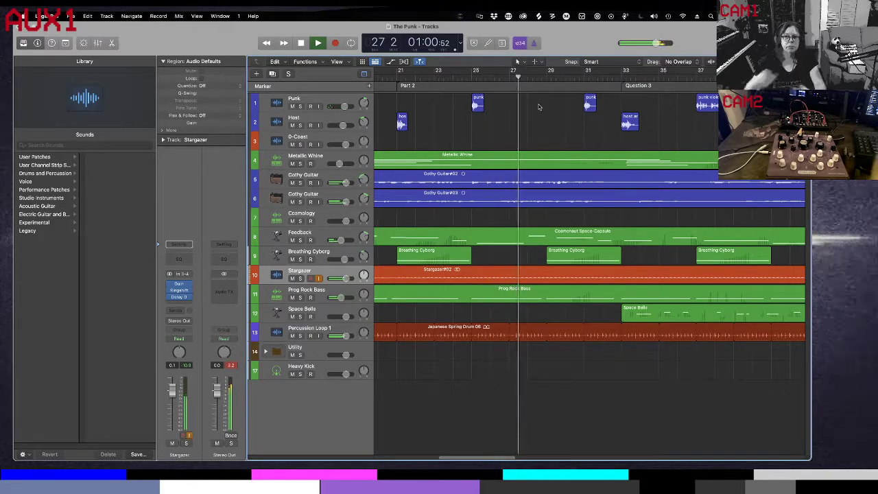
click(588, 103)
key(Delete)
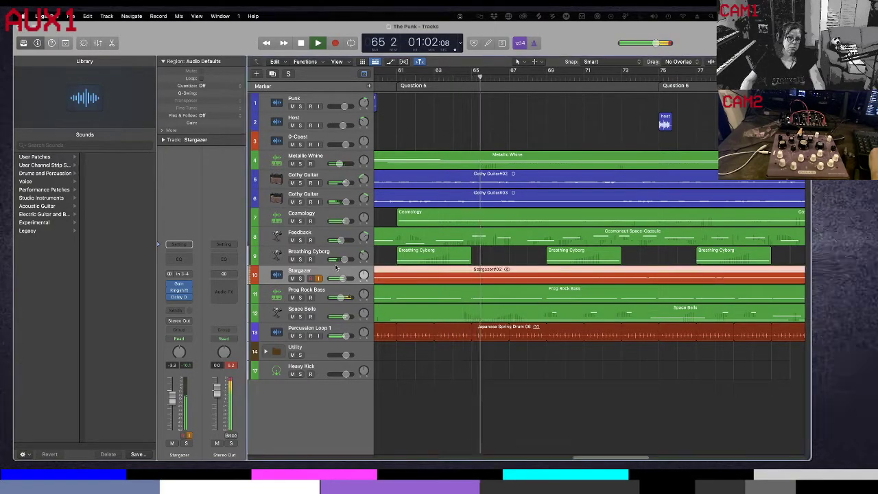
Lower the Space Bells volume to -2.6 dB and the Breathing Cyborg volume to -3.4 dB during playback
key(Down)
key(Down)
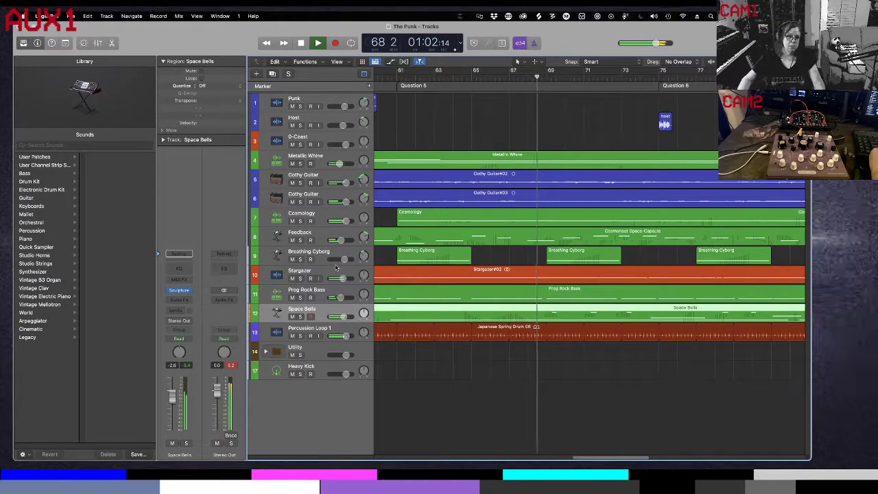
key(Up)
key(Up)
key(Up)
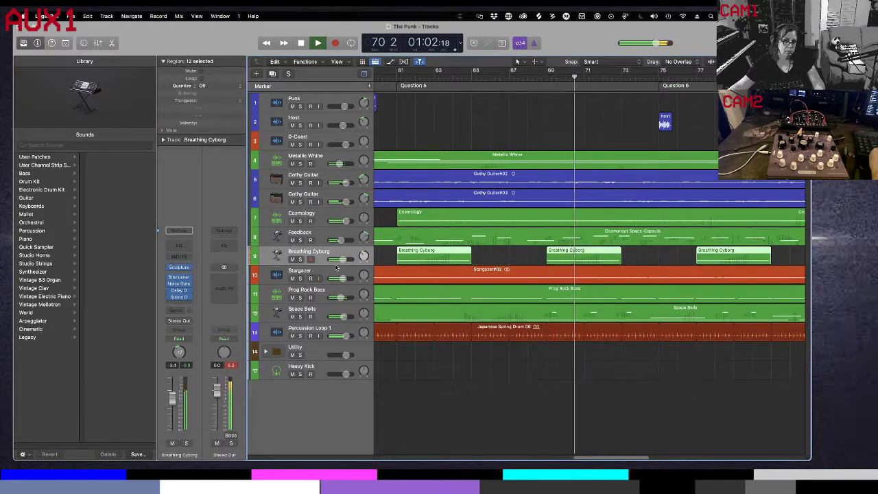
Lower Feedback to -6.4 dB, Cosmology to -2.0 dB, the Gothy Guitar#03 track to -2.2 dB and the Gothy Guitar#02 track to -2.3 dB
key(Up)
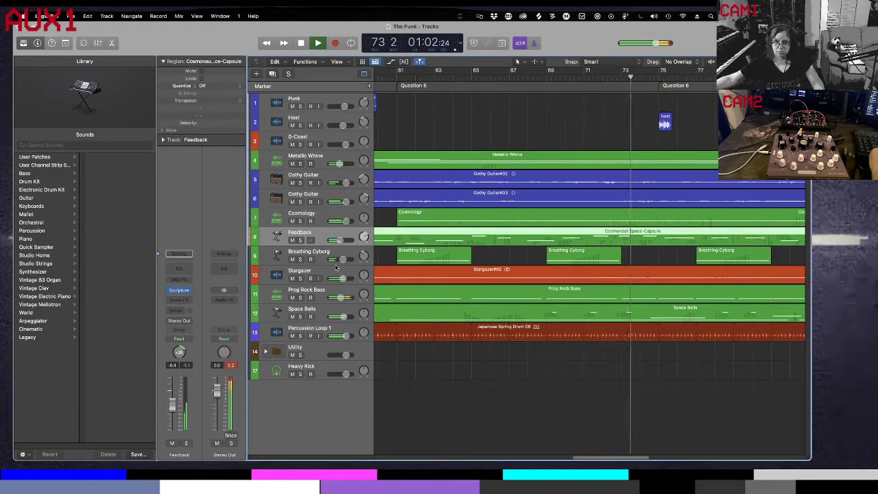
key(Up)
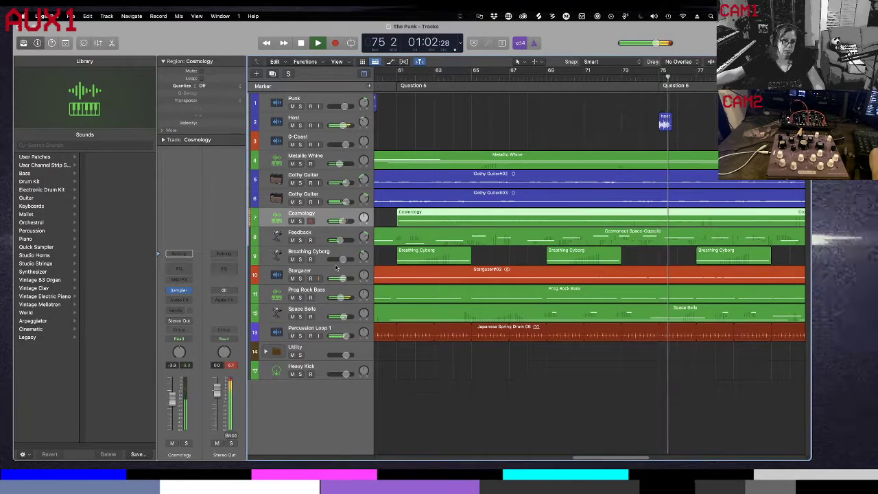
key(Down)
key(Up)
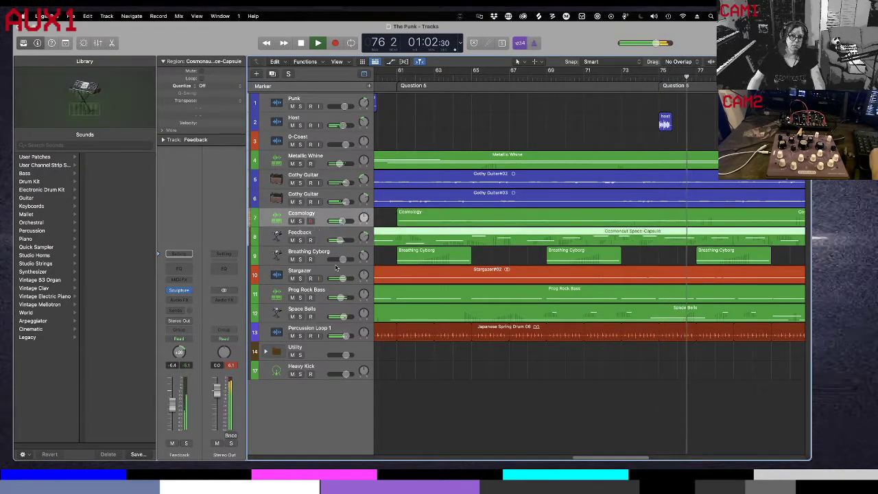
key(Up)
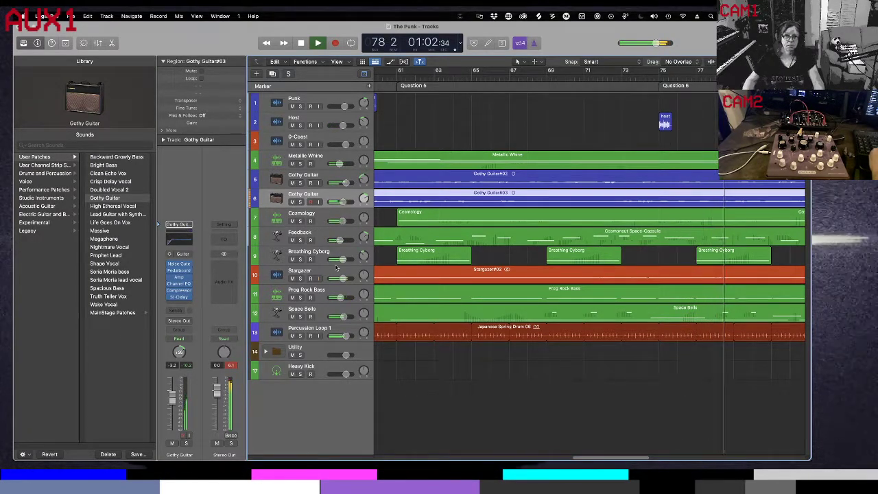
key(Up)
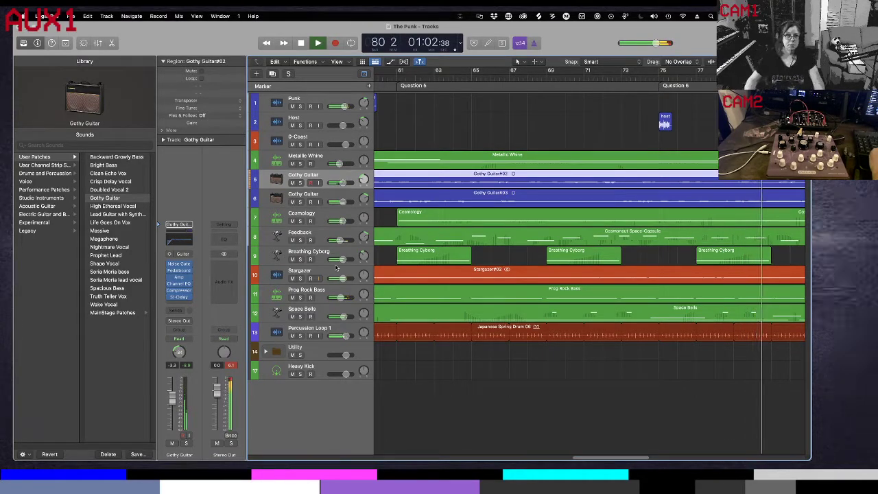
Raise the Punk volume to 0.0 dB and the Host volume to -1.0 dB, and stop playback with the playhead at the project start
key(Up)
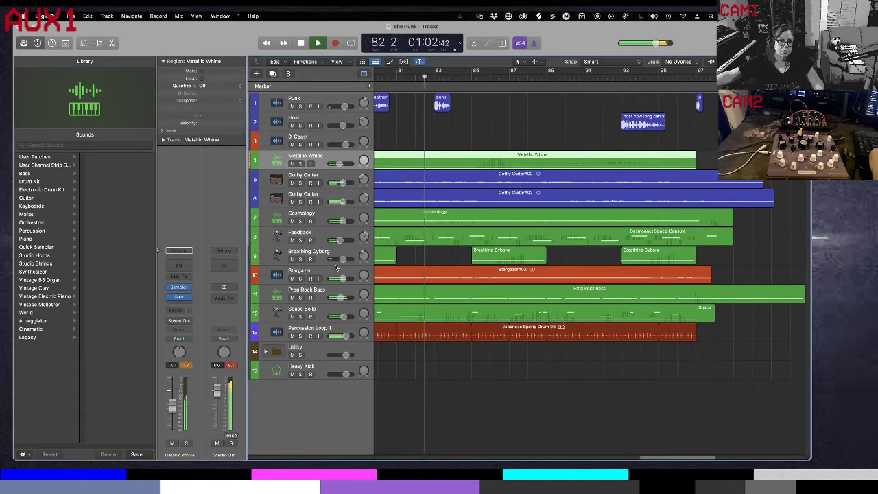
key(Up)
key(Up)
key(Up)
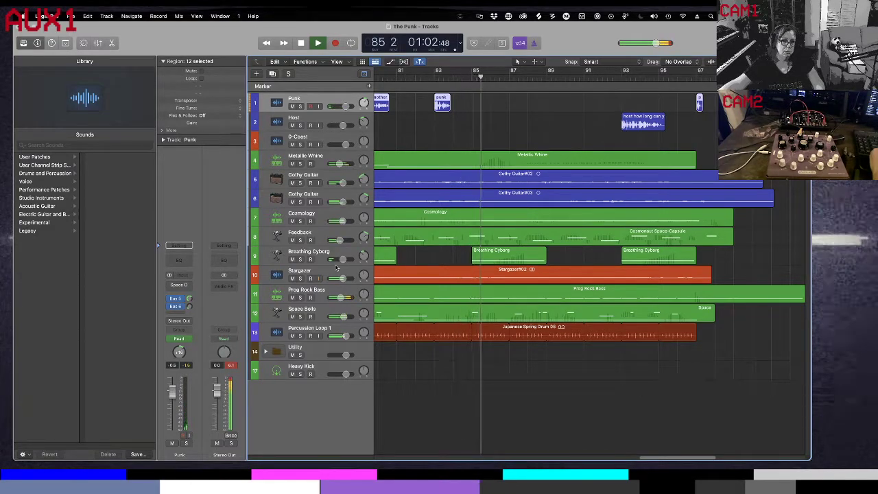
key(Down)
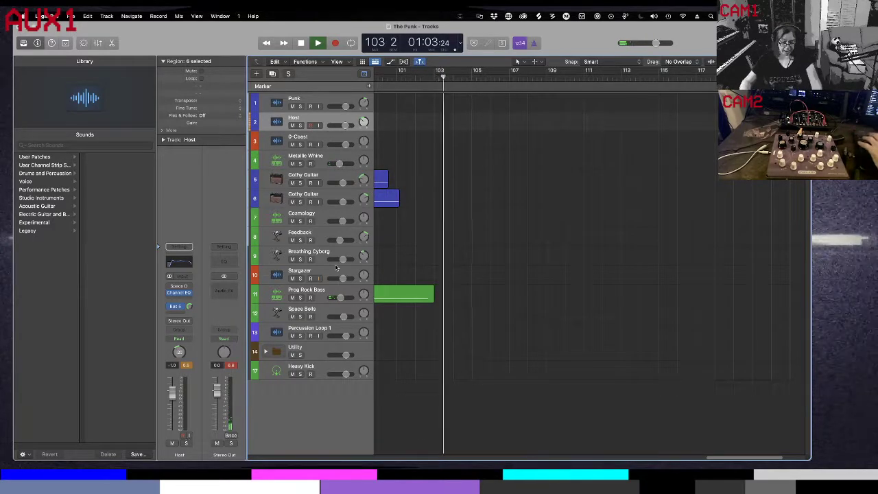
key(space)
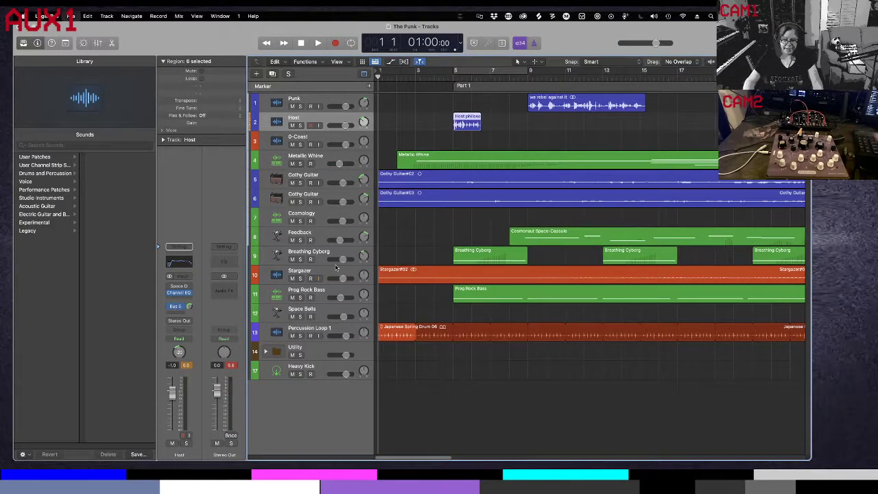